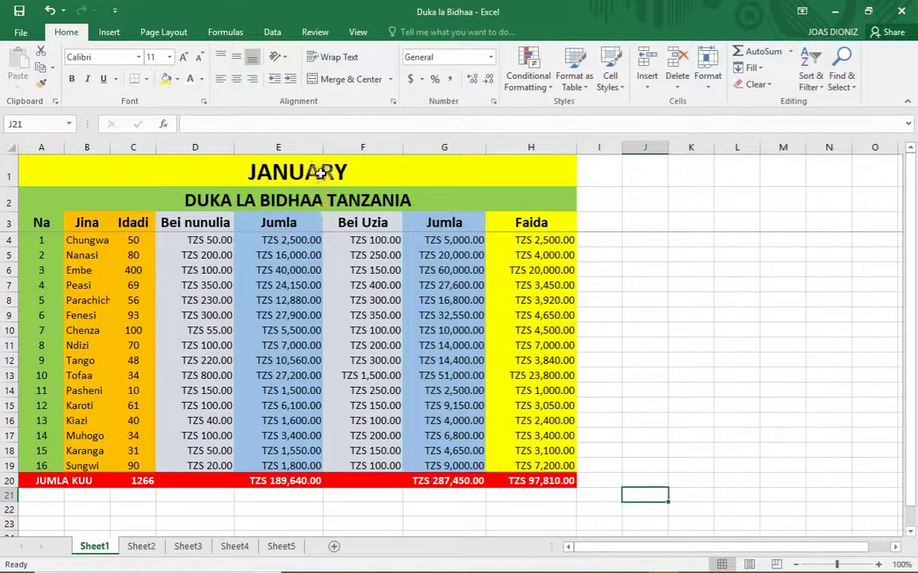
Step: Look through the February, March and April sheets, then back to January
left_click(143, 547)
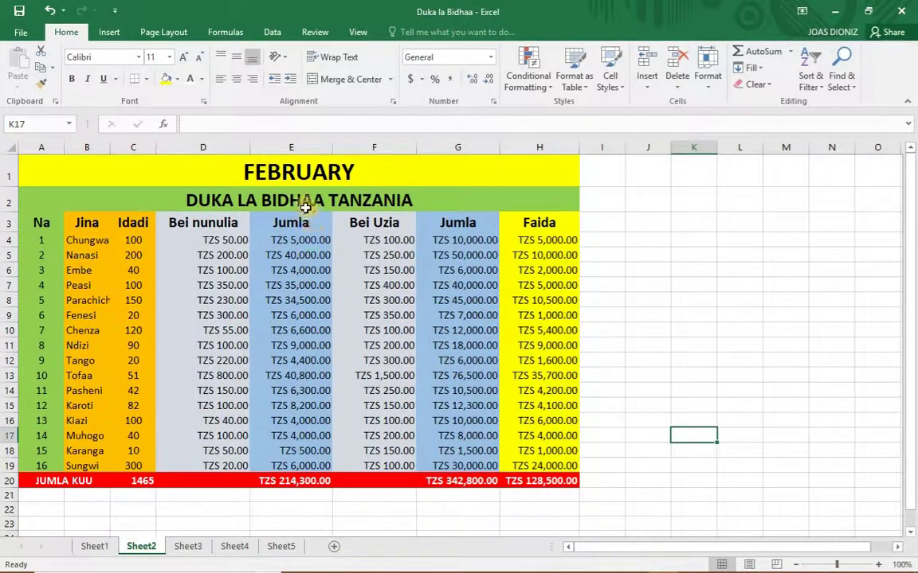
left_click(186, 547)
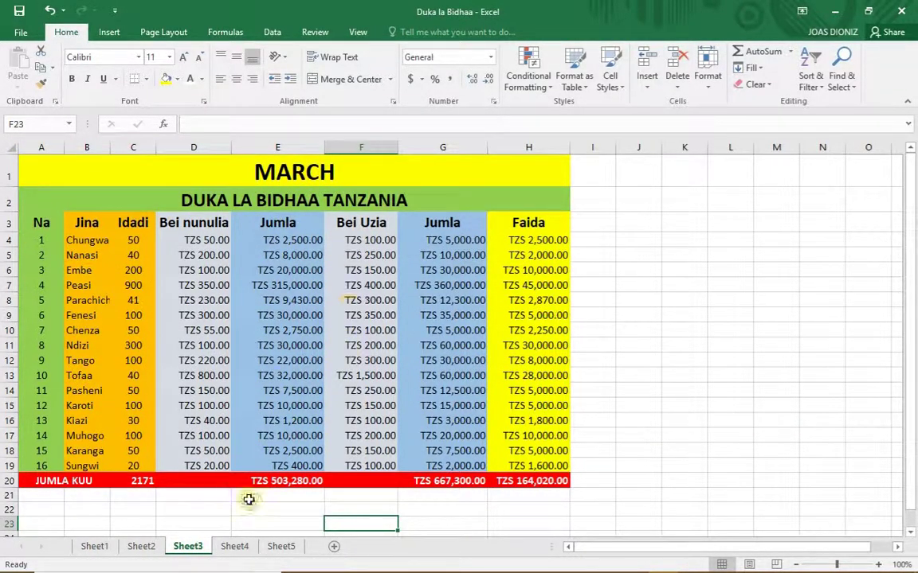
left_click(235, 547)
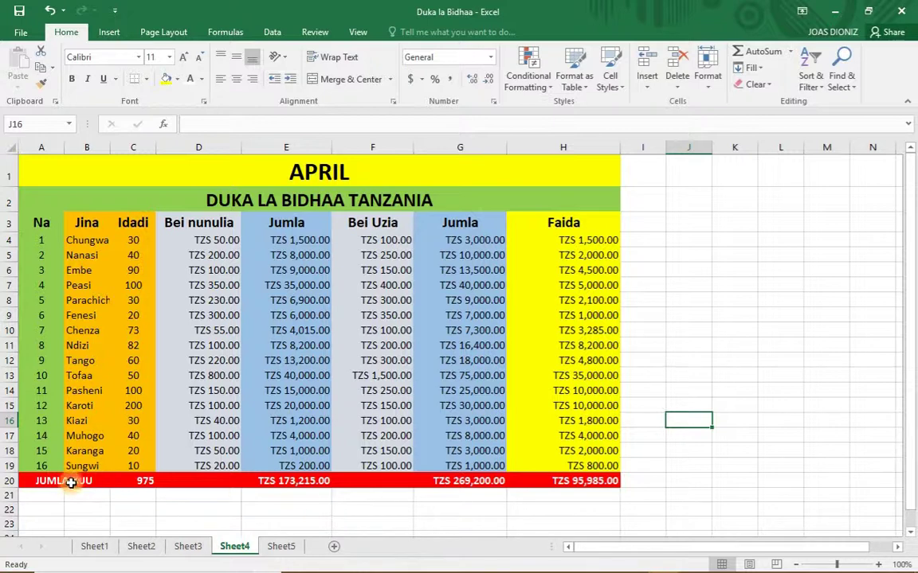
left_click(187, 547)
left_click(151, 549)
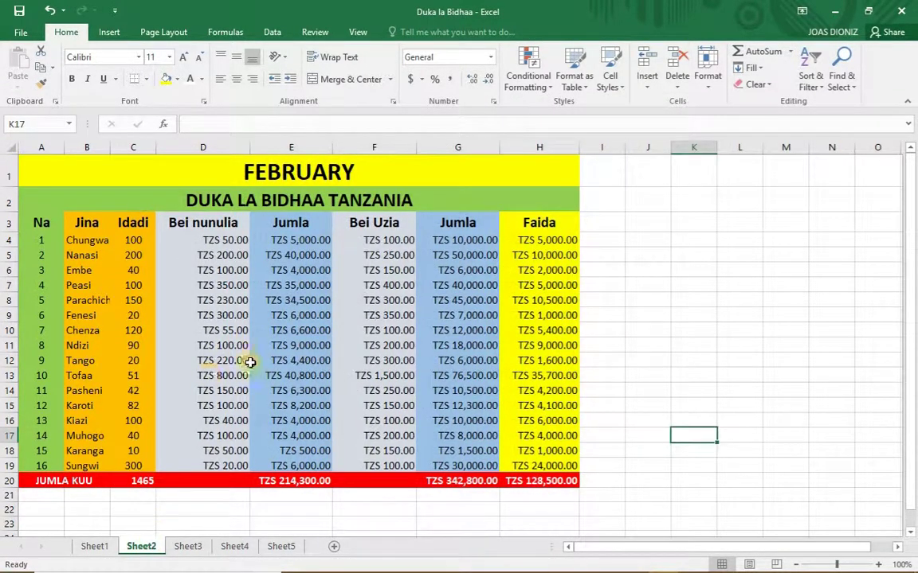
left_click(97, 546)
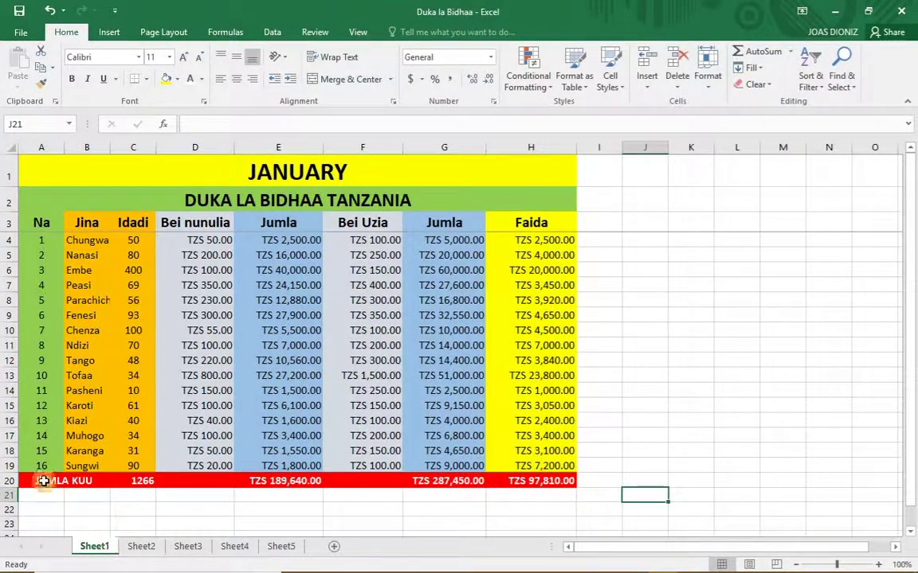
Step: Flip through February, March and April again, ending on the empty Sheet5
left_click(139, 547)
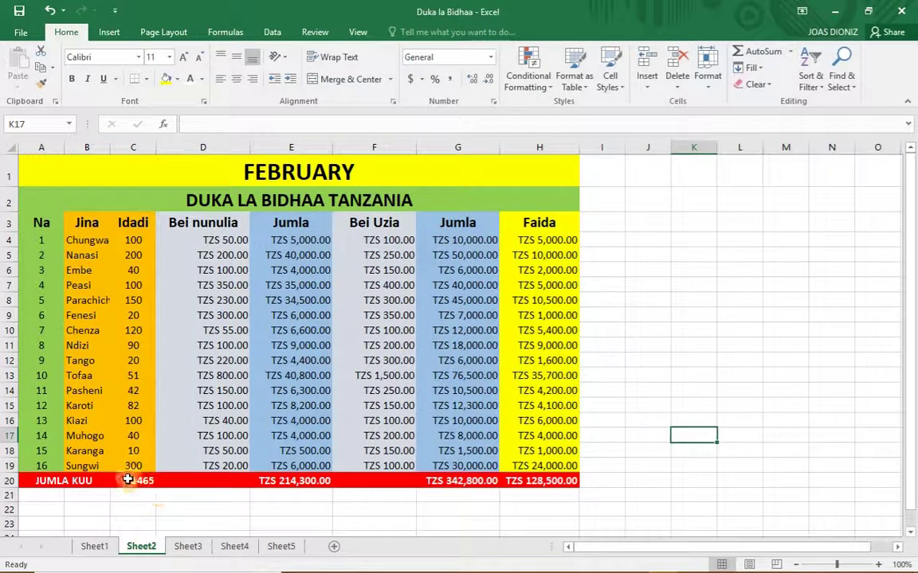
left_click(93, 547)
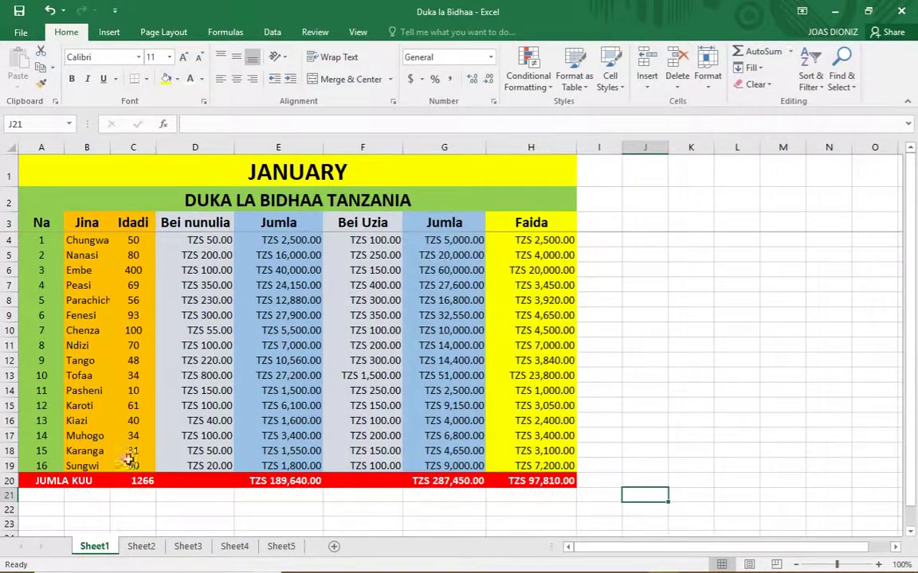
left_click(143, 547)
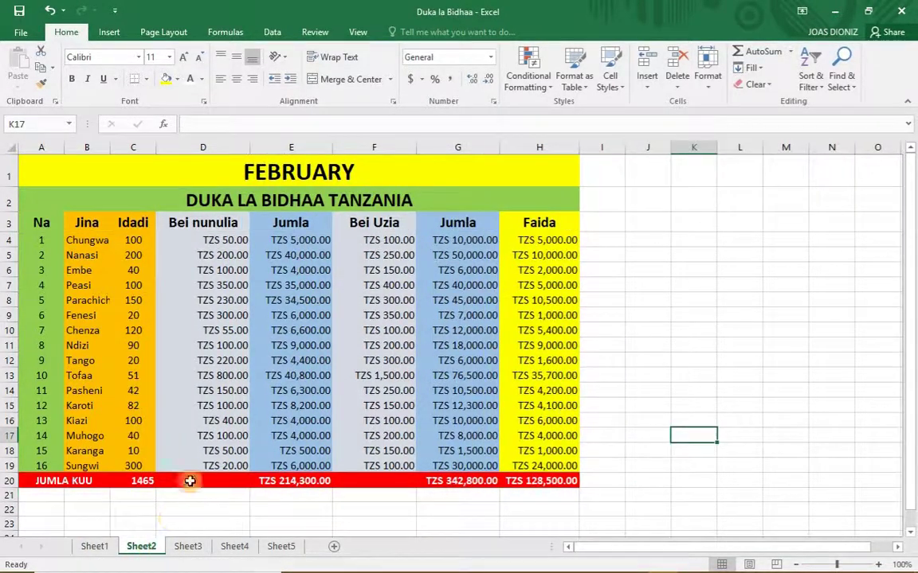
left_click(187, 547)
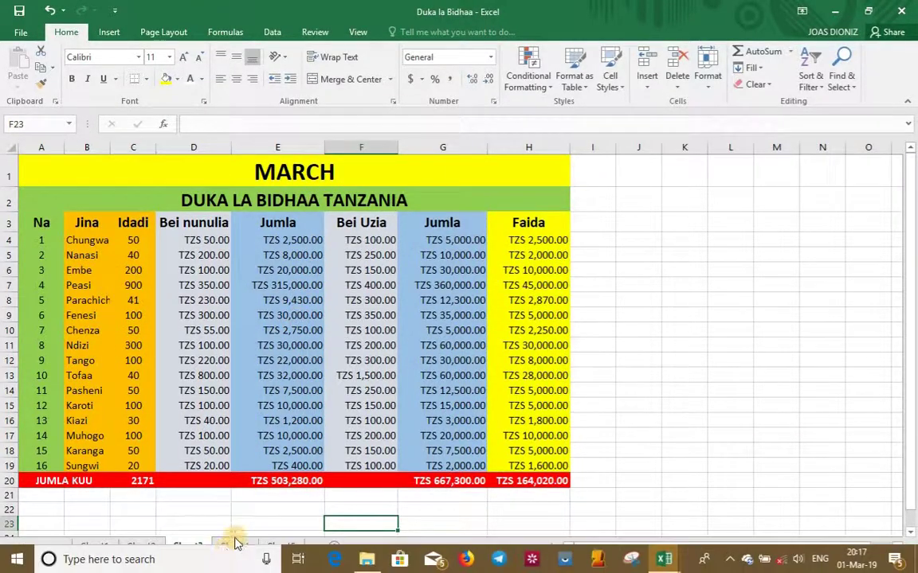
left_click(235, 546)
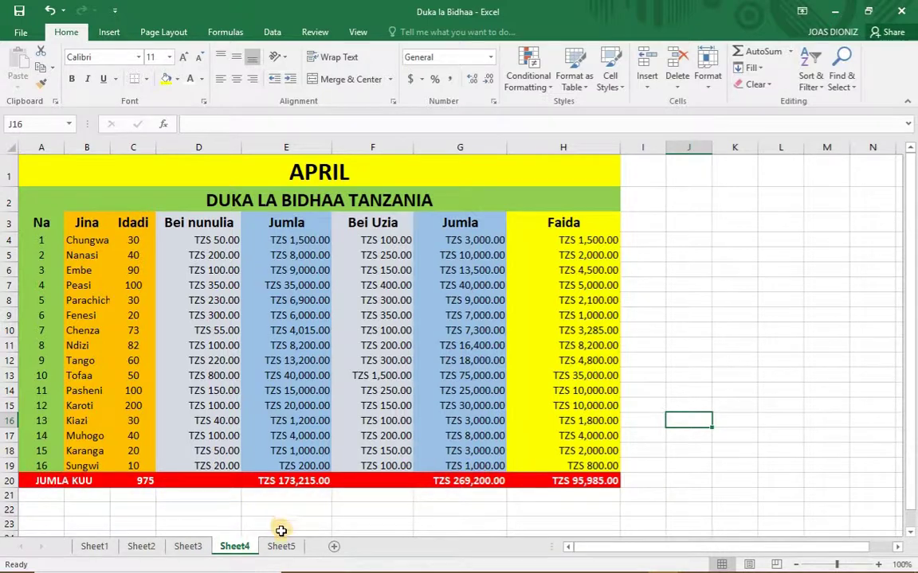
left_click(277, 546)
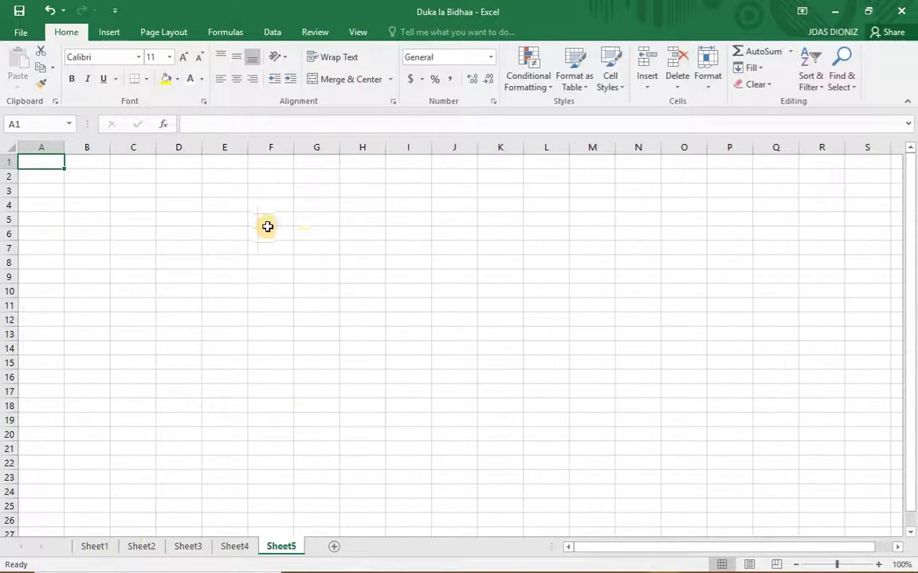
left_click(93, 547)
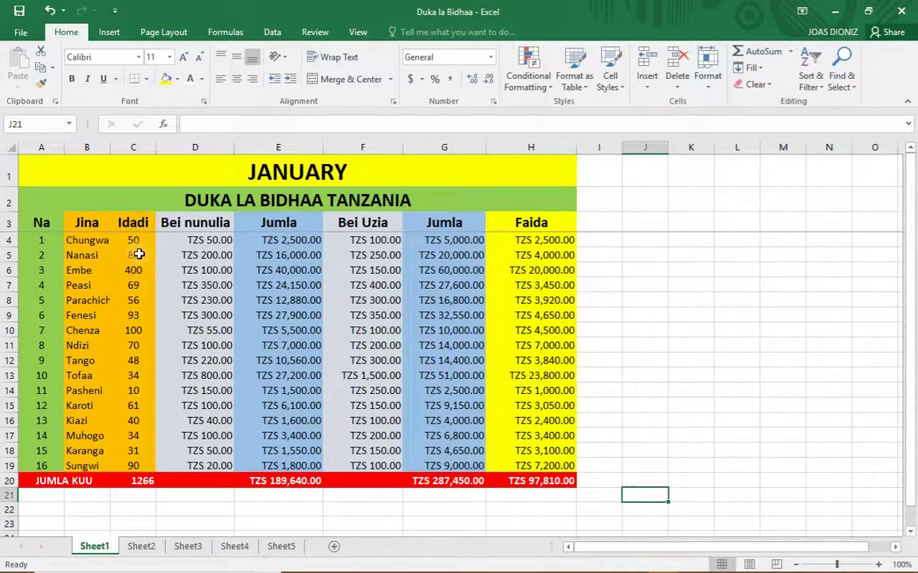
left_click(280, 546)
left_click(106, 547)
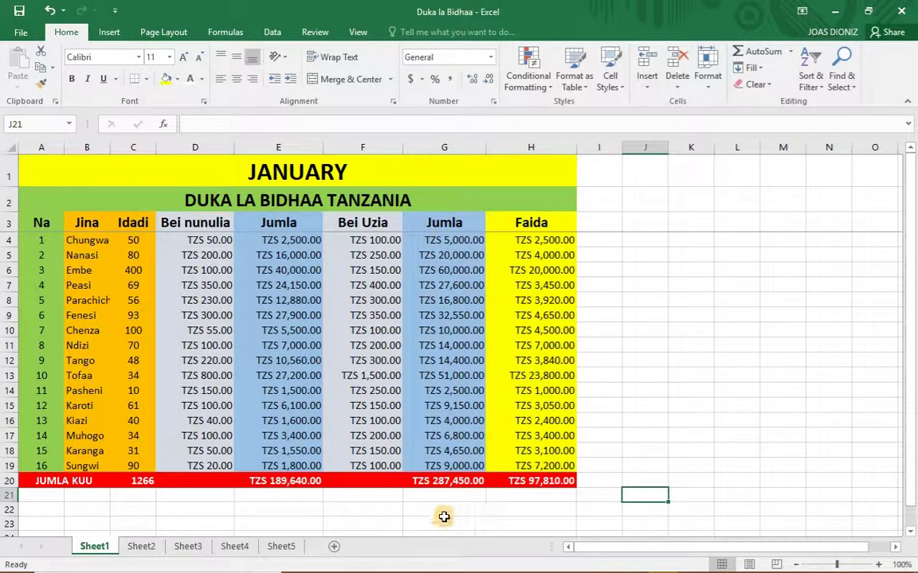
left_click(280, 546)
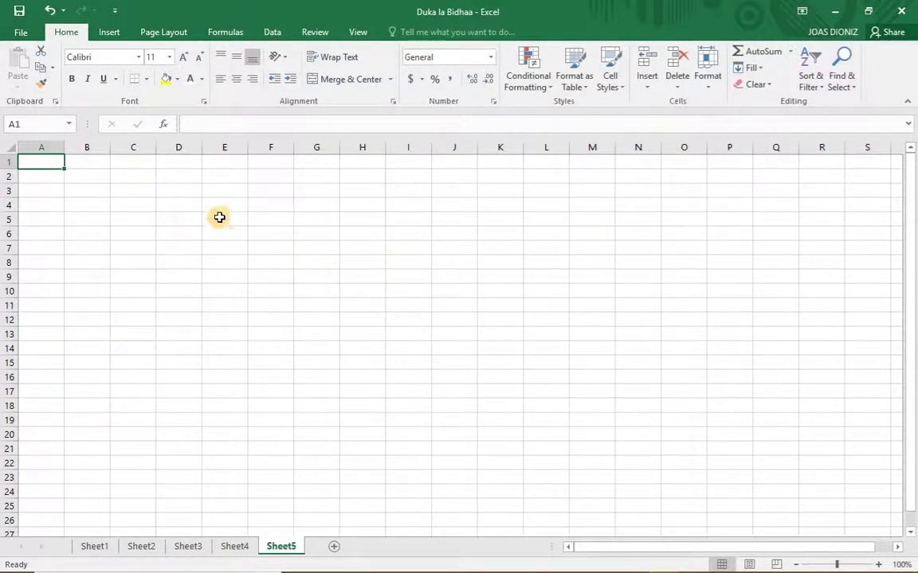
left_click(223, 259)
left_click(224, 319)
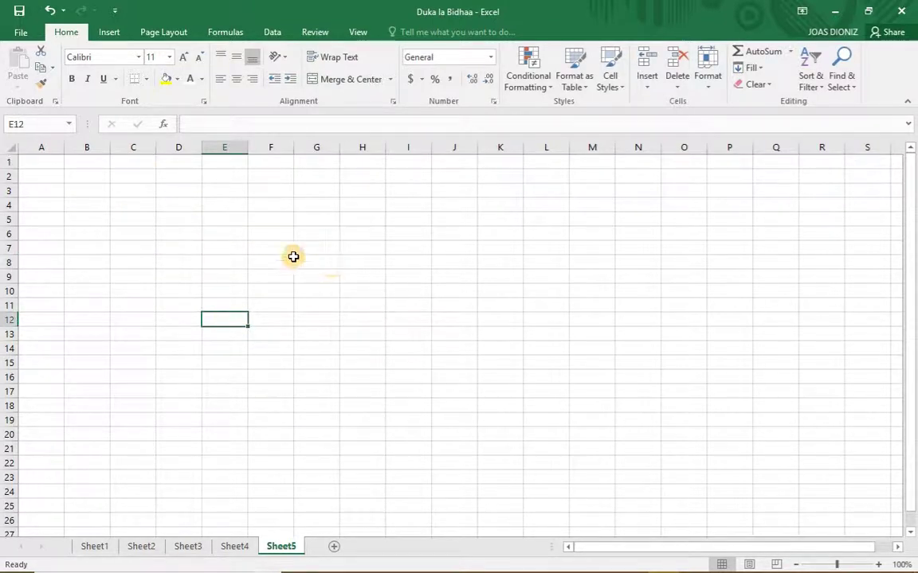
Step: Enter JANUARY, FEBRUARY, MARCH and APRIL in D3:G3 and widen the columns to fit
left_click(179, 189)
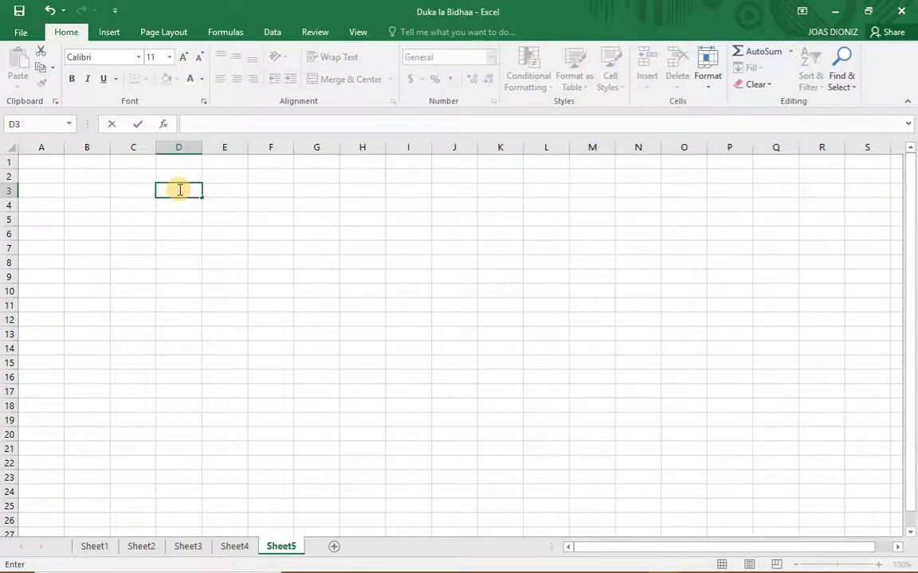
type("JANUARY")
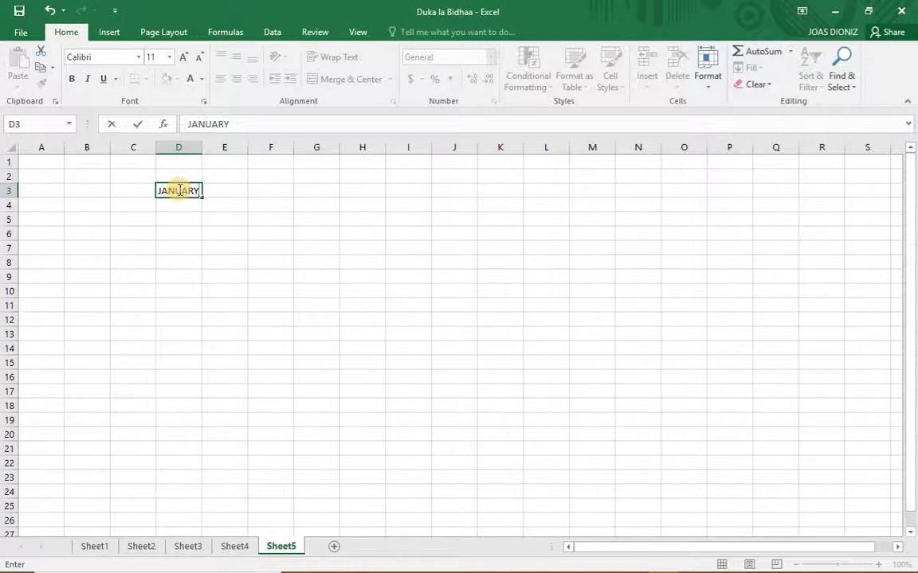
key("Tab")
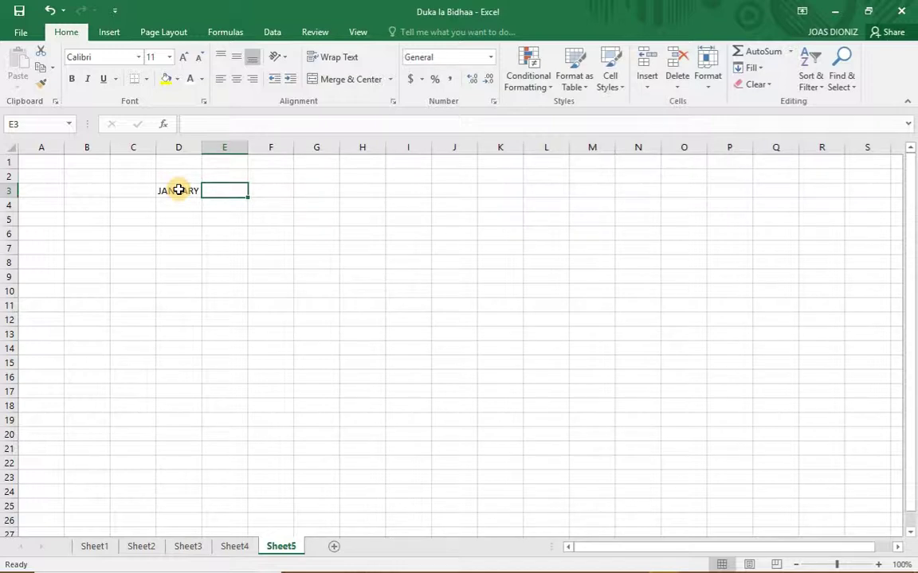
type("FEBRUA")
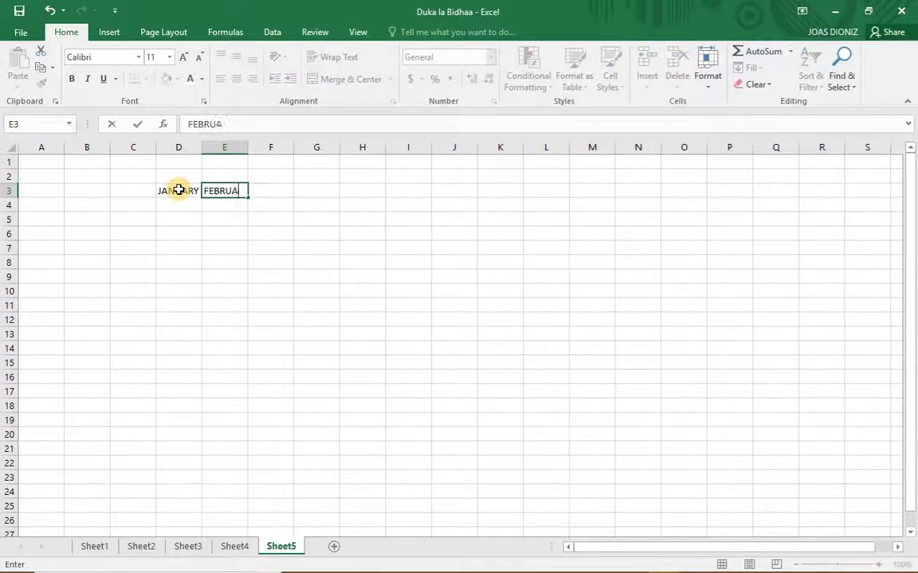
type("RY")
key("Tab")
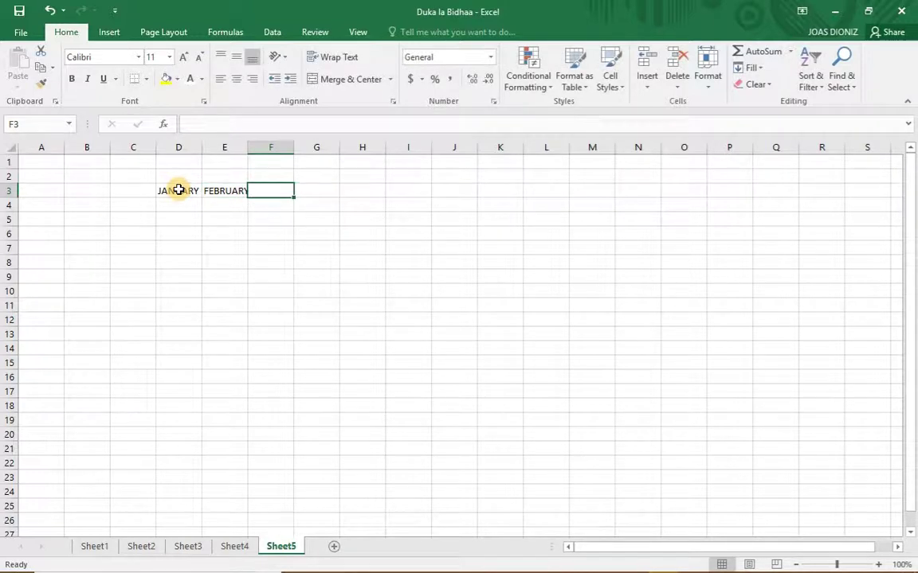
type("MA")
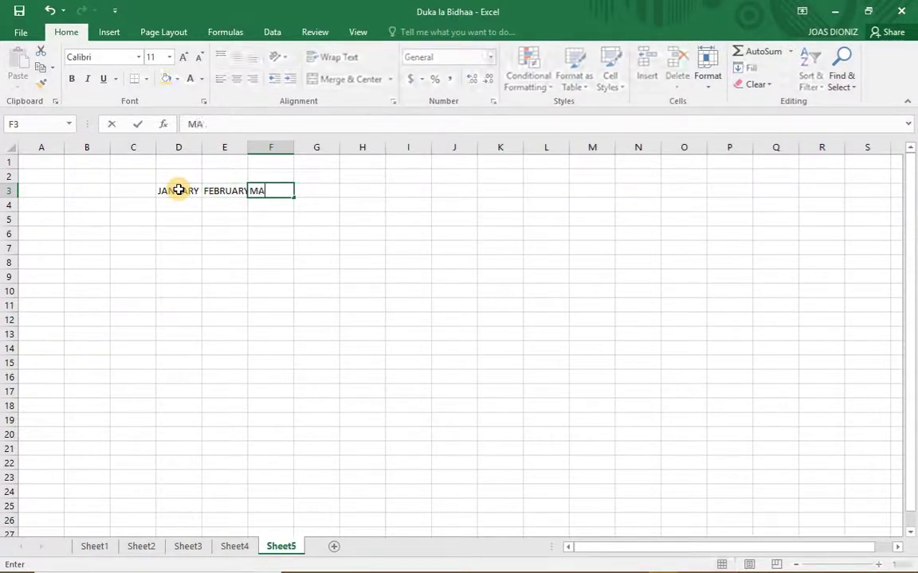
type("RCH")
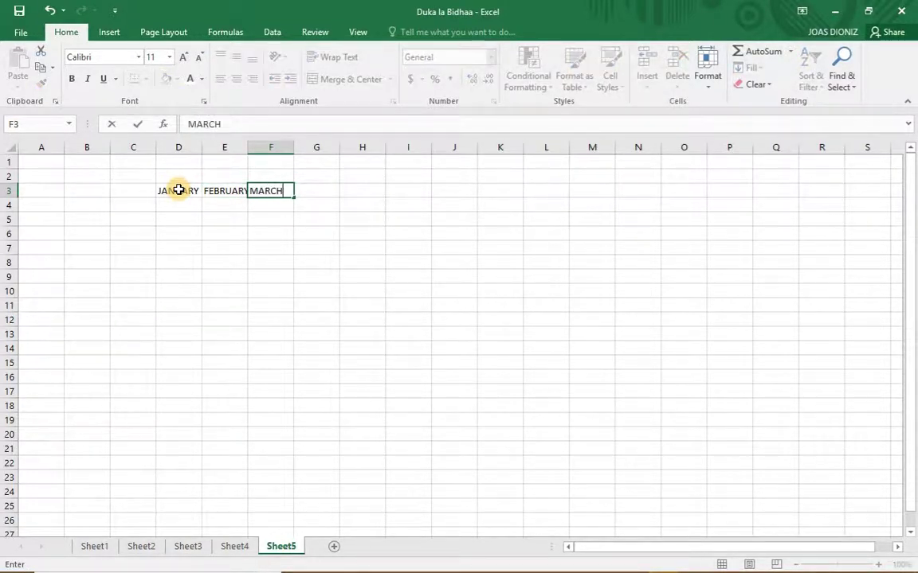
key("Tab")
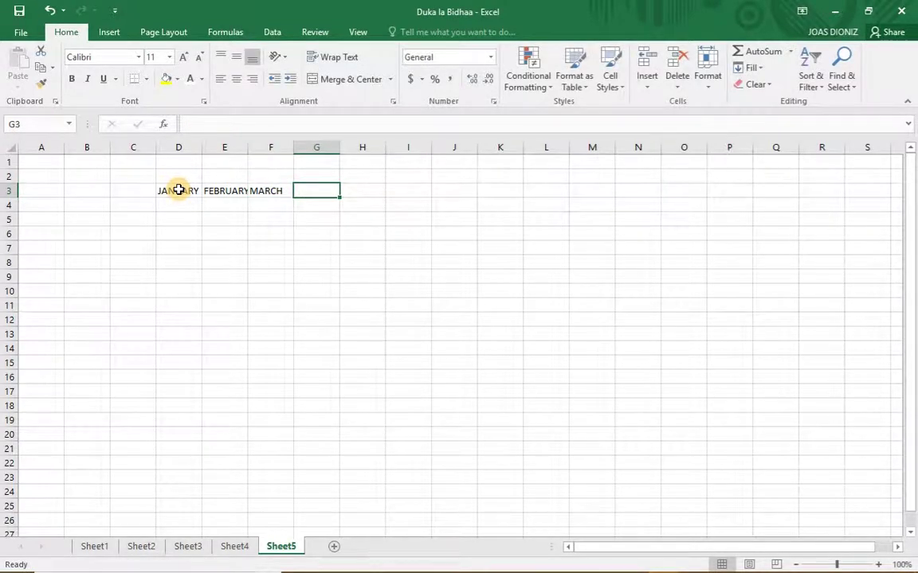
type("A")
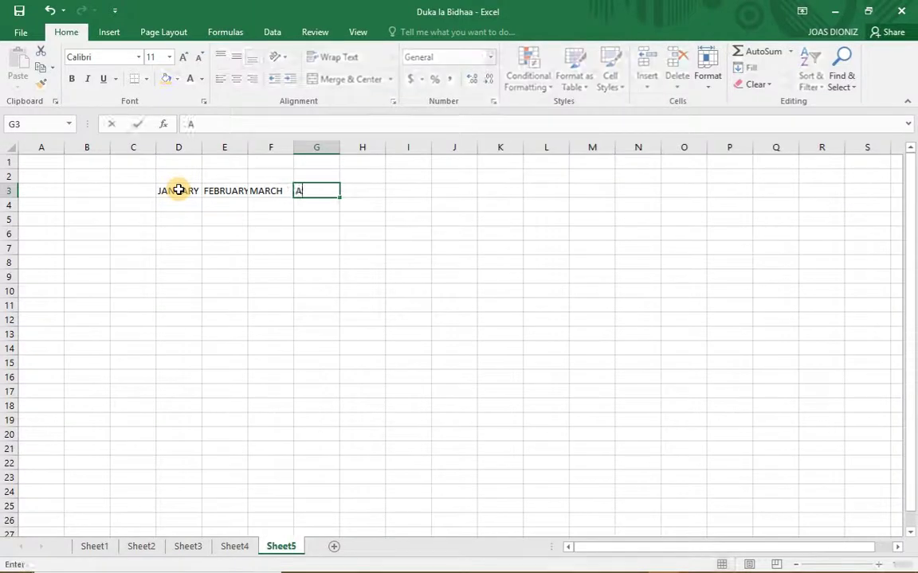
type("PRIL")
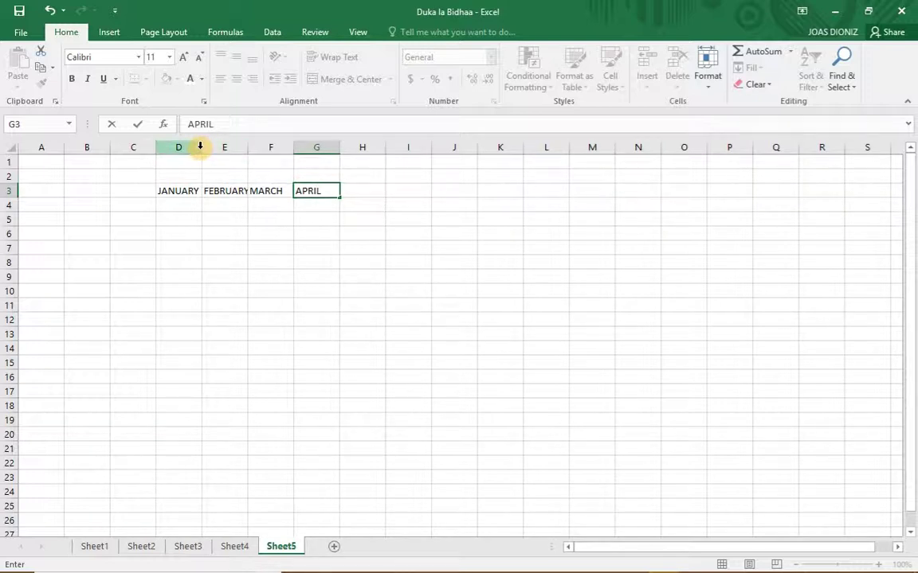
left_click(219, 234)
left_click_drag(201, 149, 422, 148)
Step: Set the month headings in D3:G3 to font size 14
left_click(182, 203)
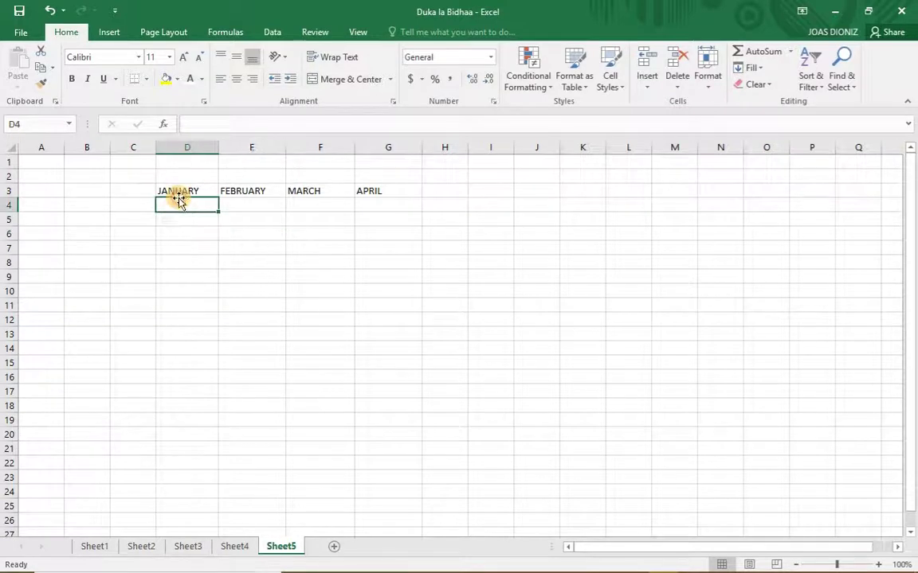
left_click(181, 190)
left_click_drag(190, 188, 401, 193)
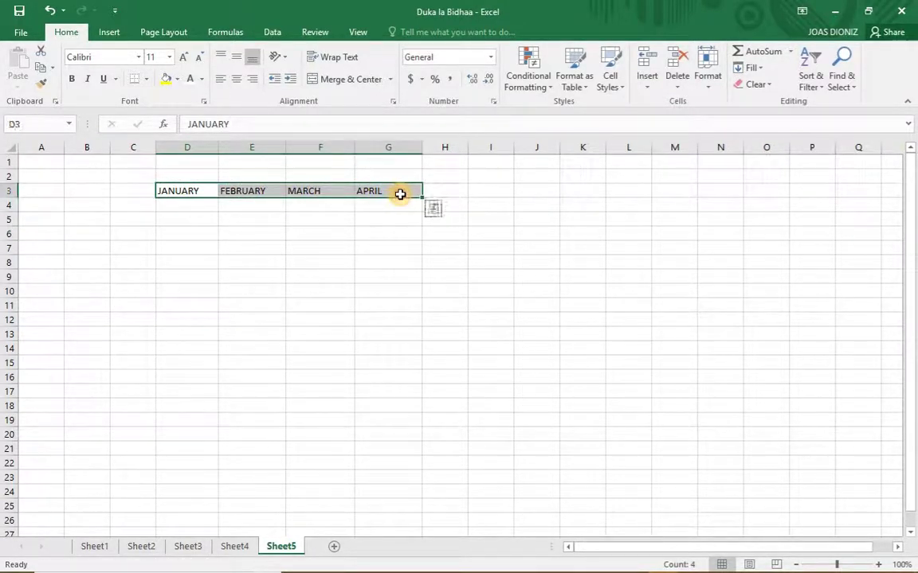
left_click(75, 81)
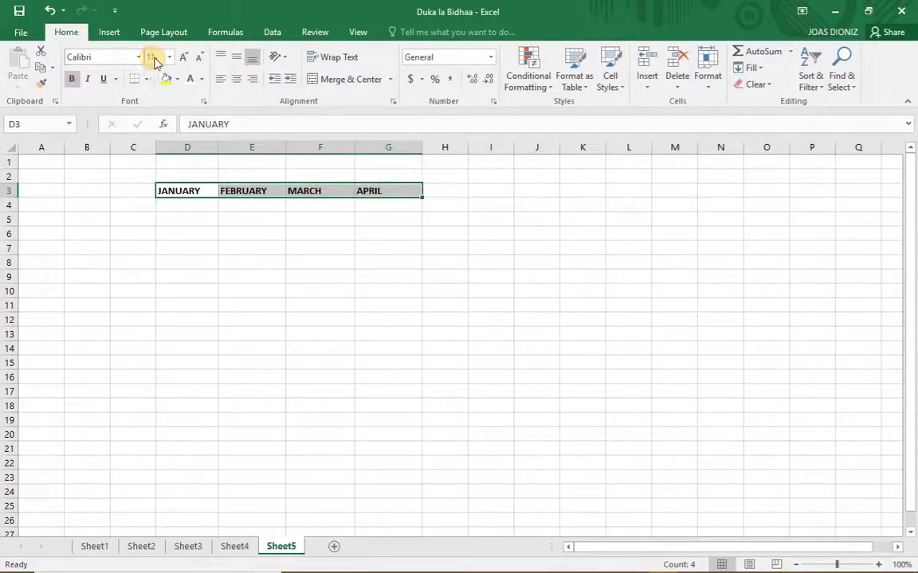
left_click(168, 56)
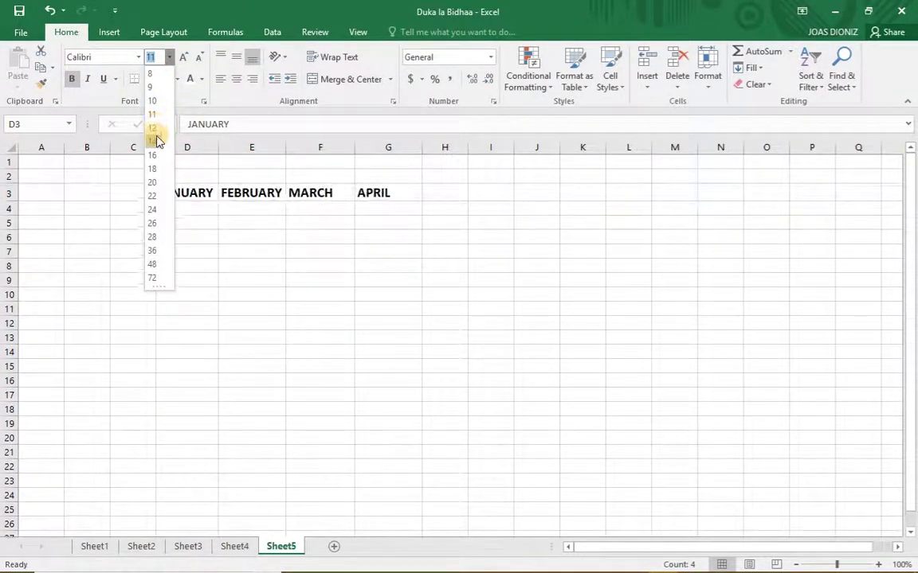
left_click(157, 143)
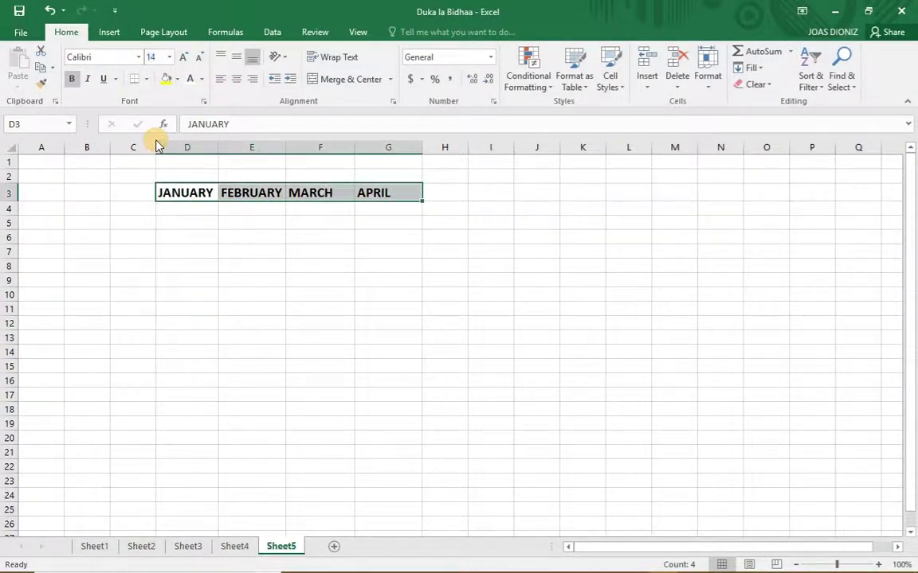
left_click(236, 279)
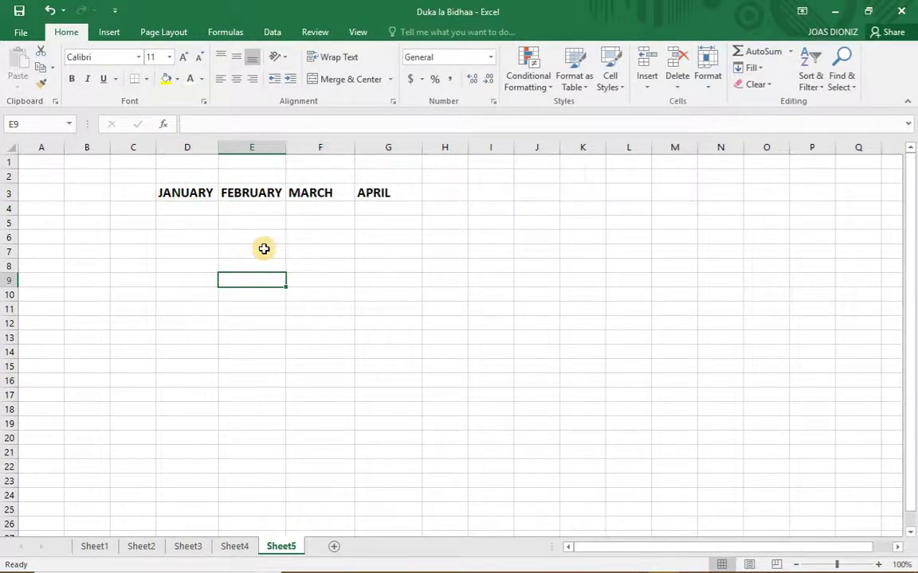
Step: Step through the total cells D4:G4 under the headings, ending on C4 for the row labels
left_click(183, 208)
left_click(249, 205)
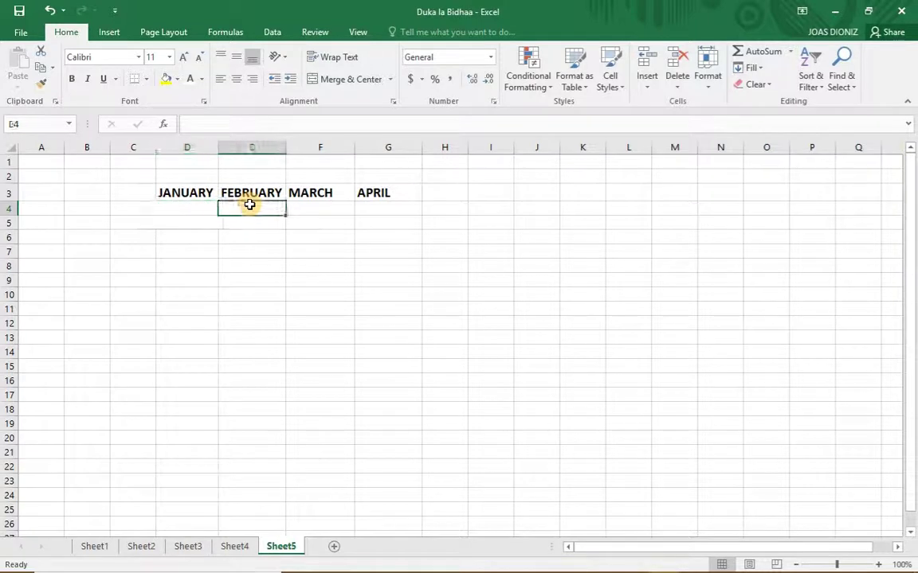
left_click(318, 210)
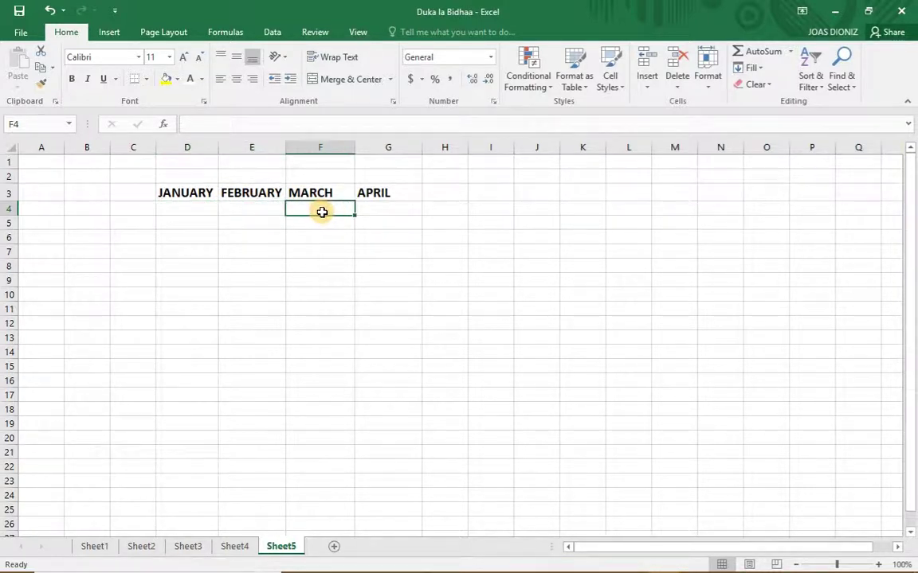
left_click(400, 209)
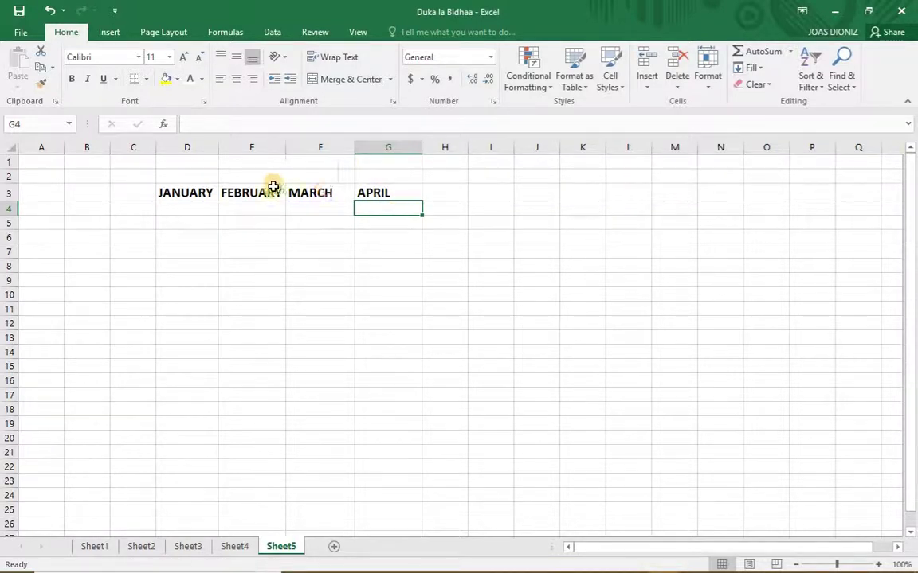
left_click(133, 206)
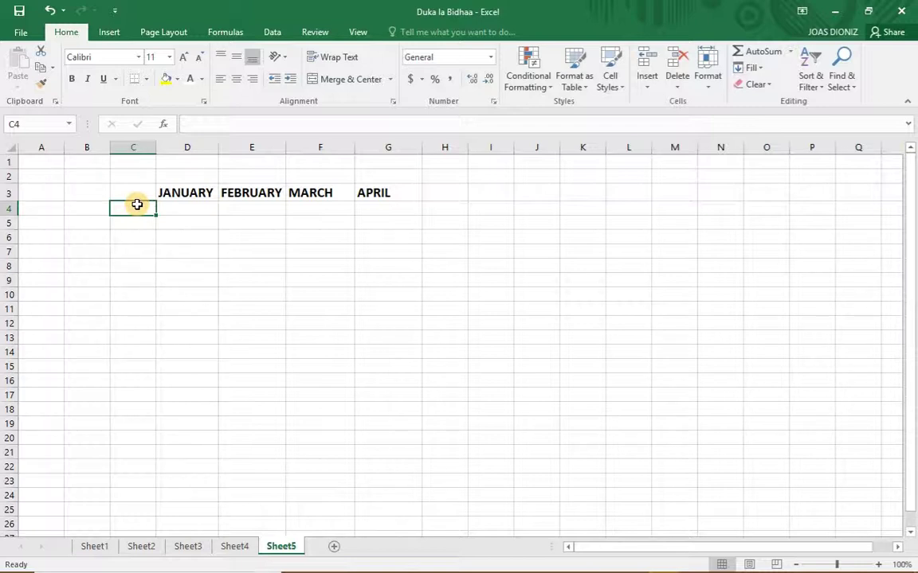
Step: Enter the label Jumla Bidhaa in C4
type("j")
key("BackSpace")
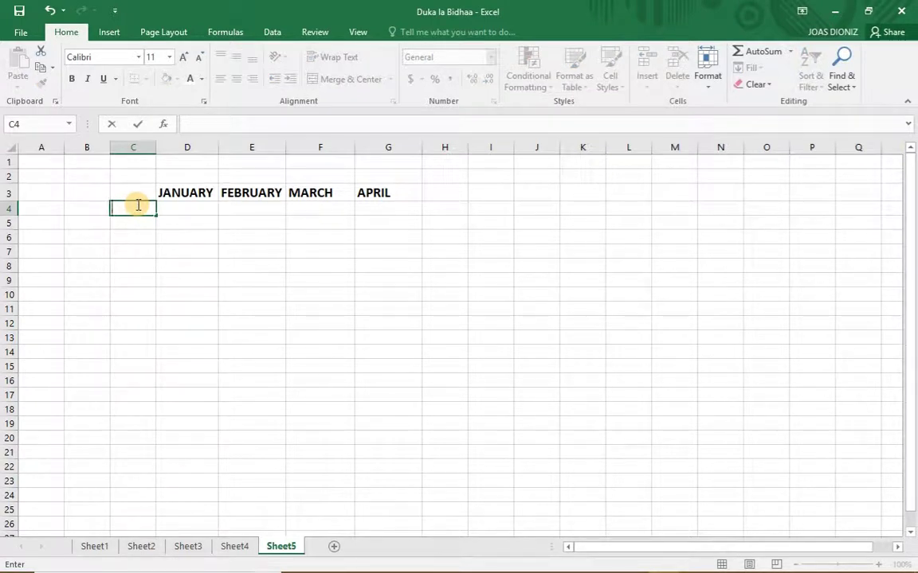
type("Jumla B")
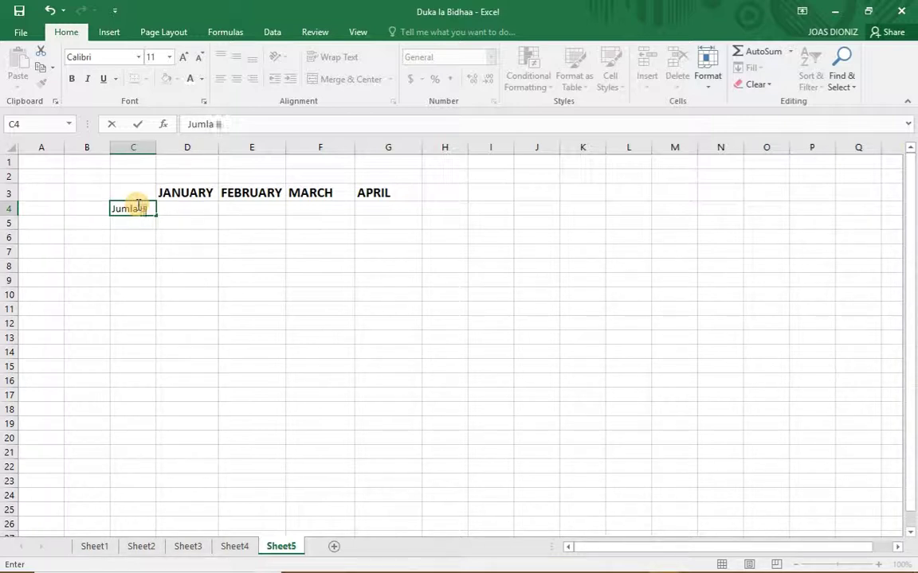
type("idhaa")
key("Return")
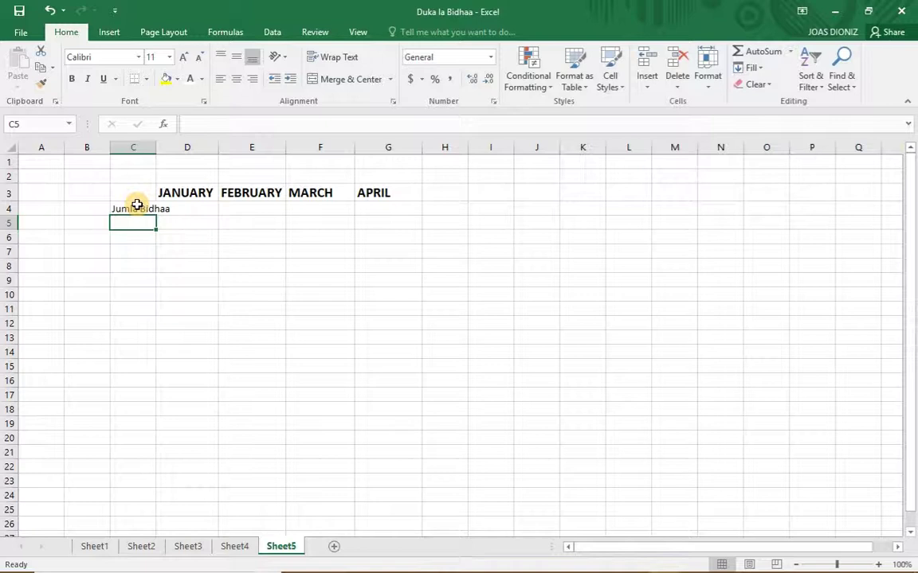
Step: Enter Jumla Nunulia in C5 and Jumla Uzia in C6
type("j")
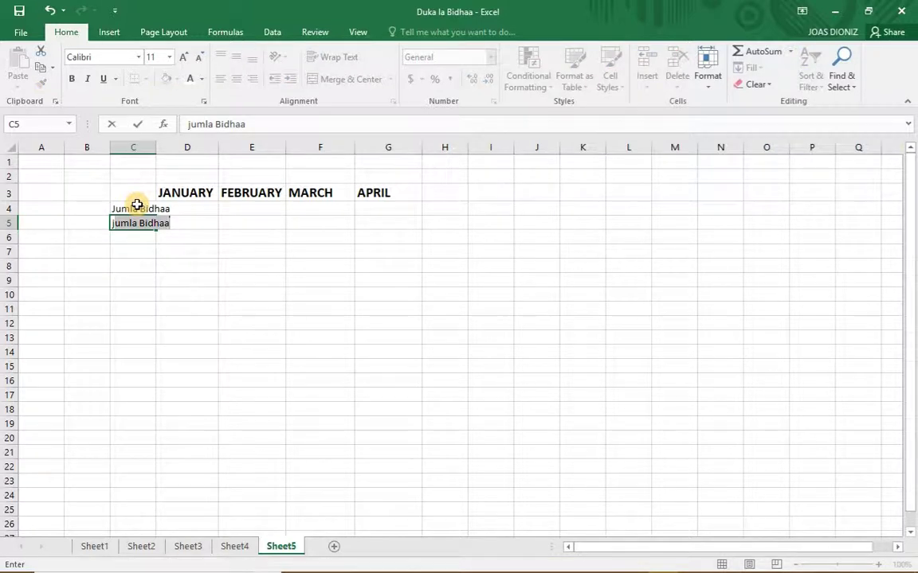
key("BackSpace")
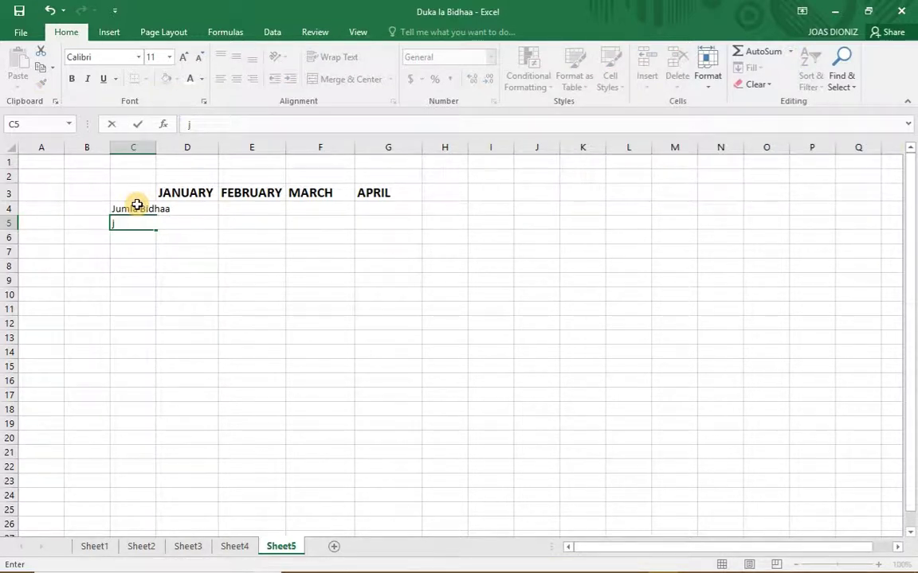
key("BackSpace")
type("Jumla Bidhaa")
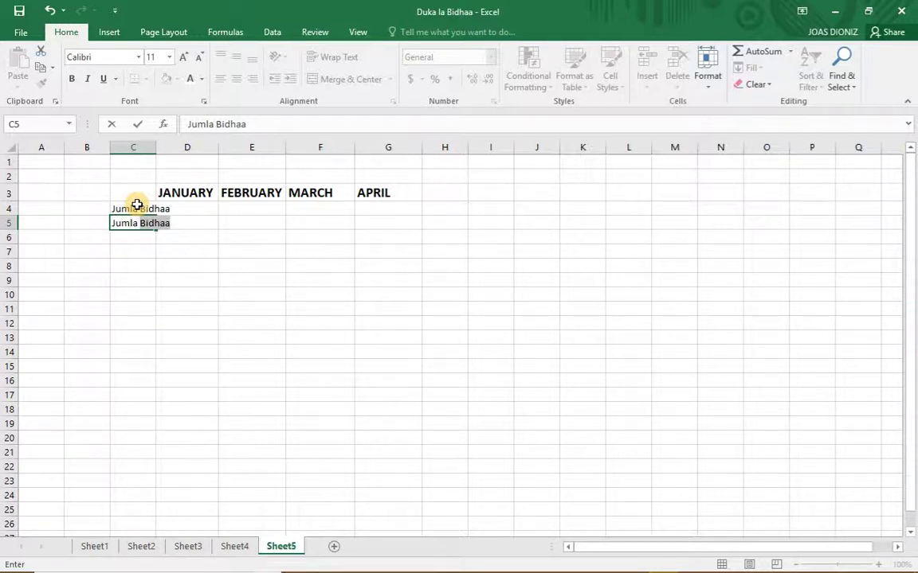
type("Nunul")
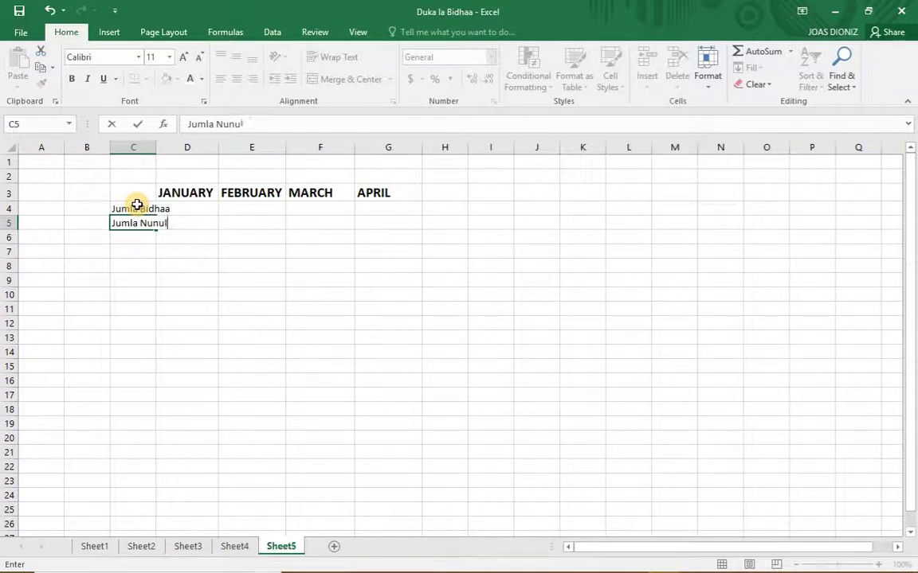
type("ia")
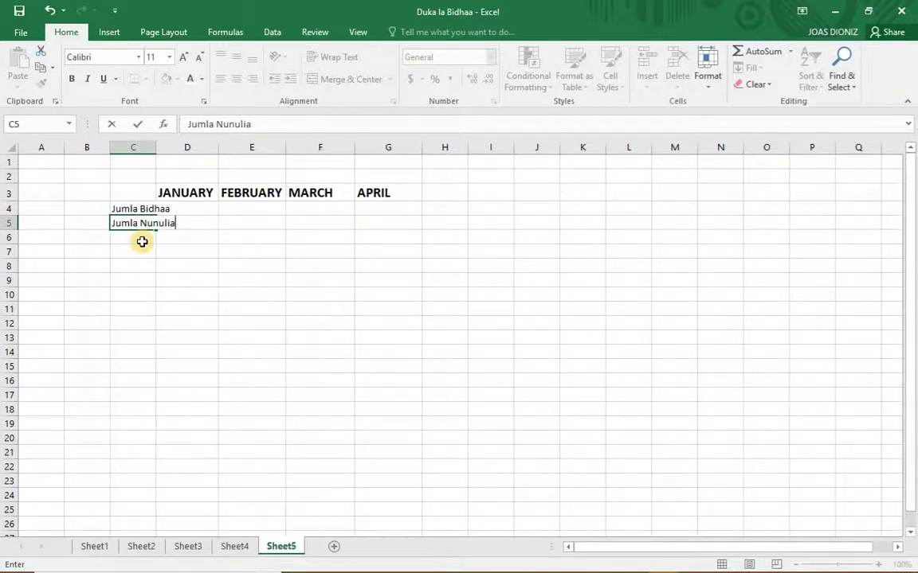
left_click(141, 240)
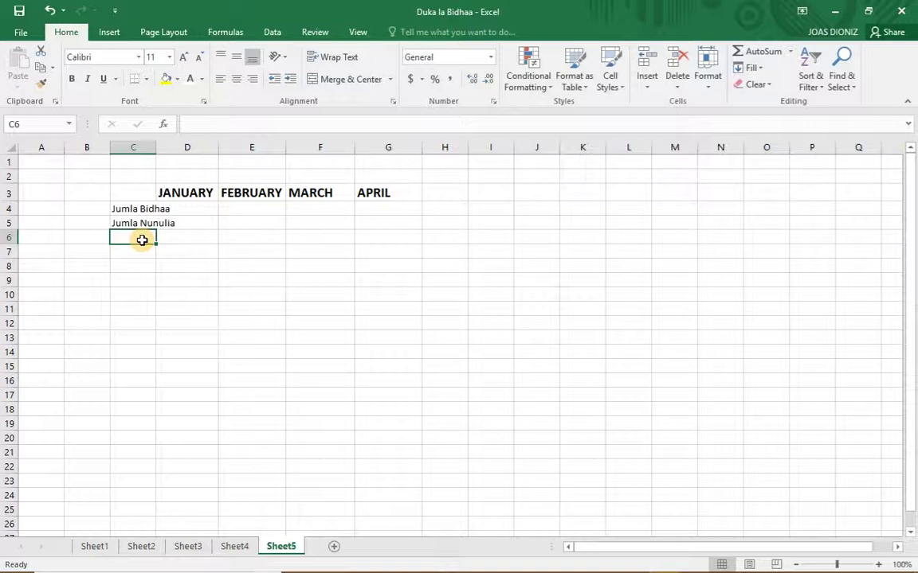
type("Ju")
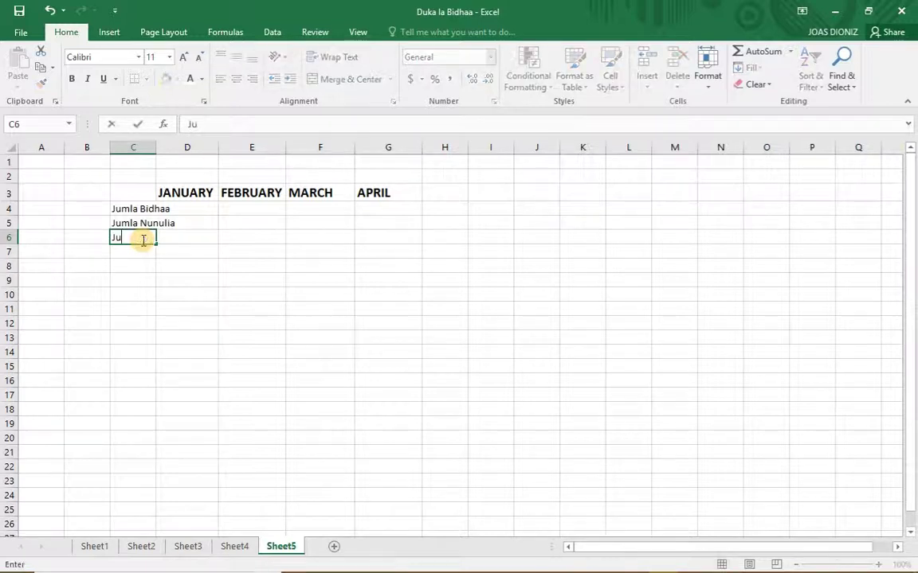
type("mla Uzia")
key("Return")
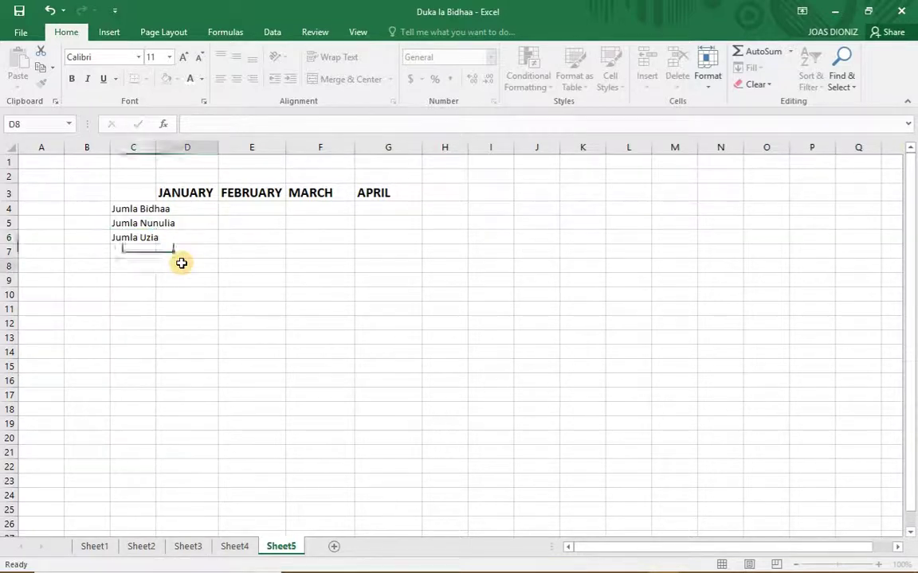
left_click(182, 265)
Step: Widen column C for the labels, check total cells D4:G4, then switch to Sheet1's January table
left_click_drag(156, 149, 189, 148)
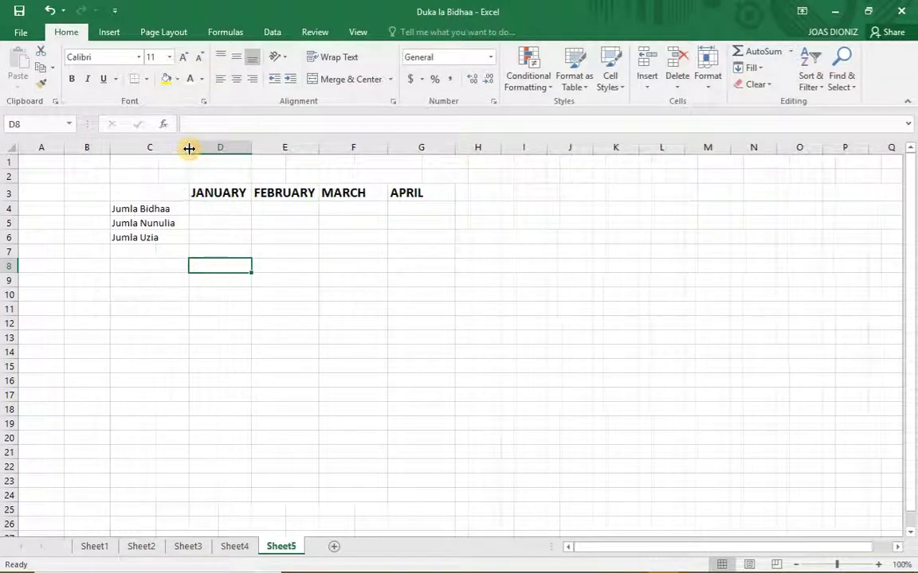
left_click(164, 254)
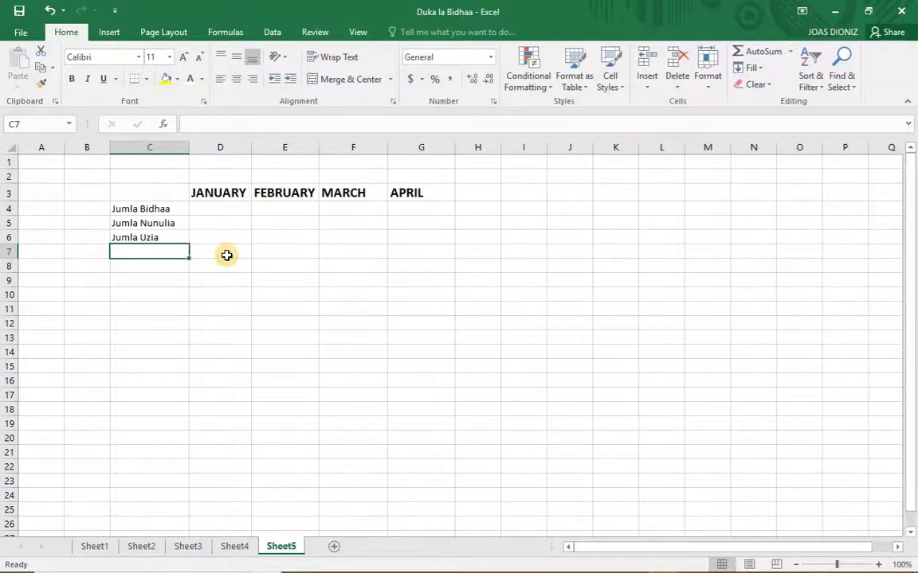
left_click(226, 208)
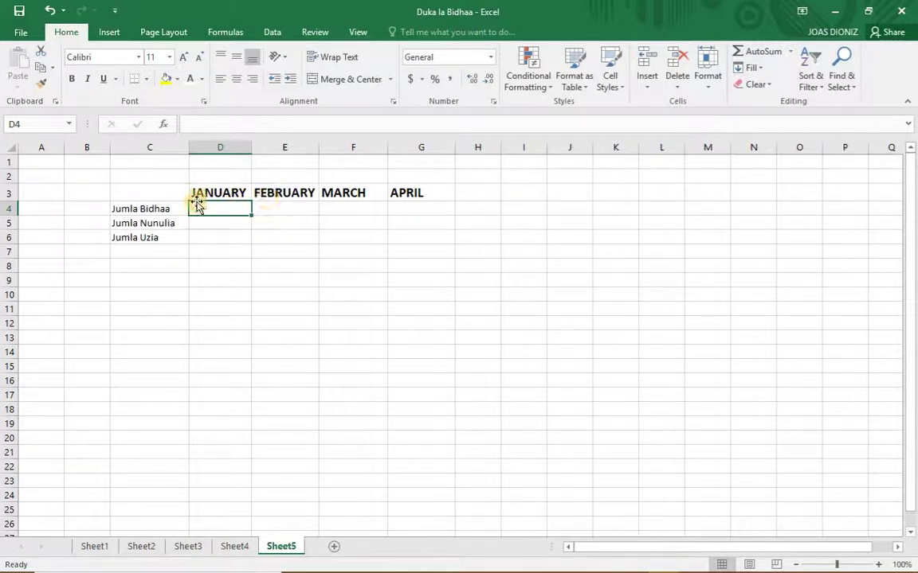
left_click(286, 210)
left_click(354, 208)
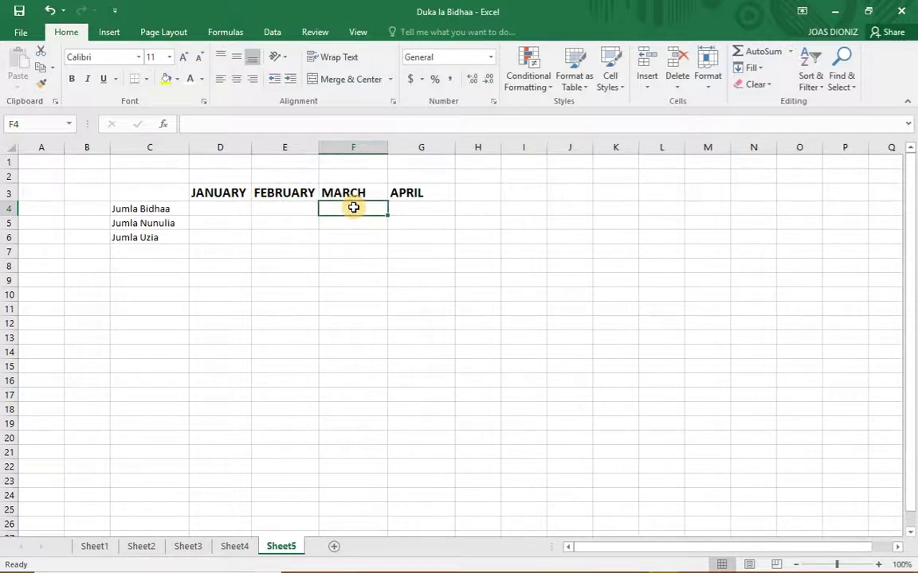
left_click(418, 208)
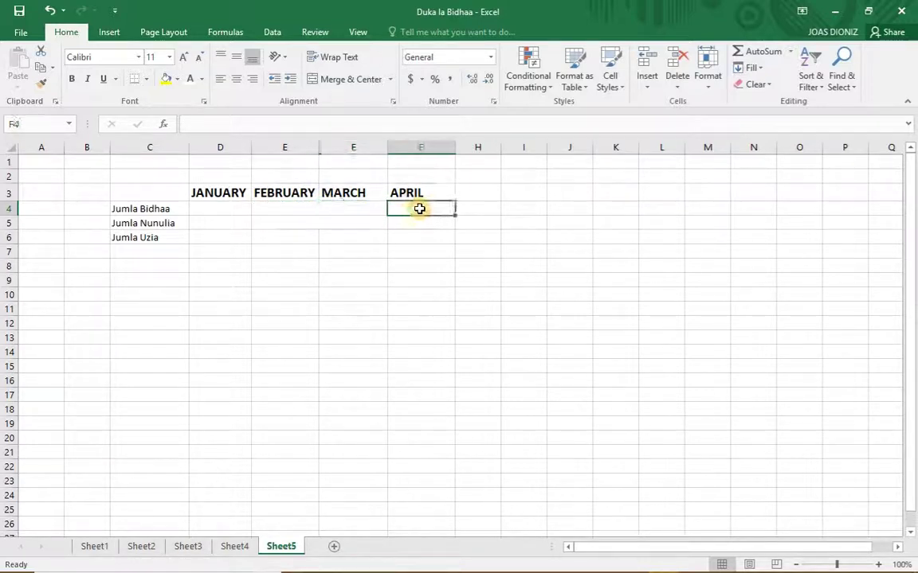
left_click(222, 209)
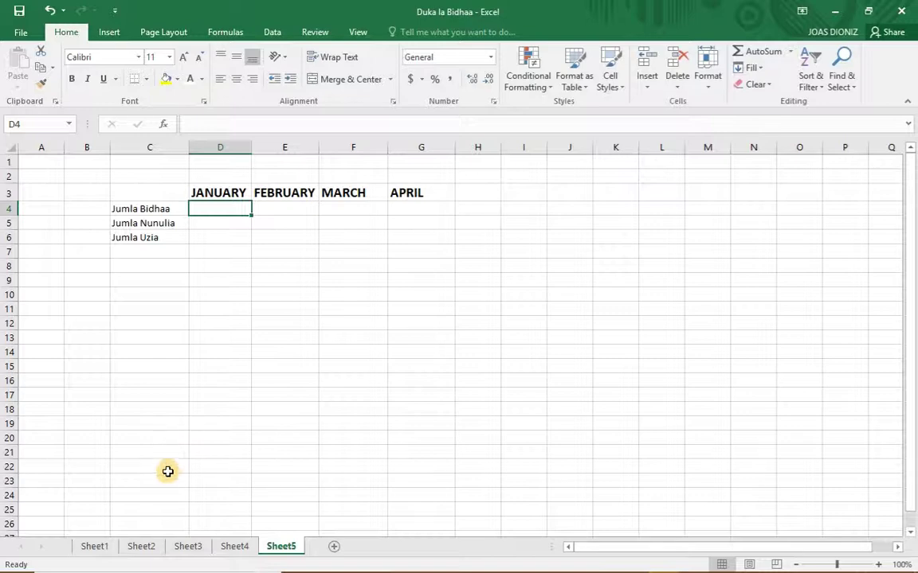
left_click(94, 548)
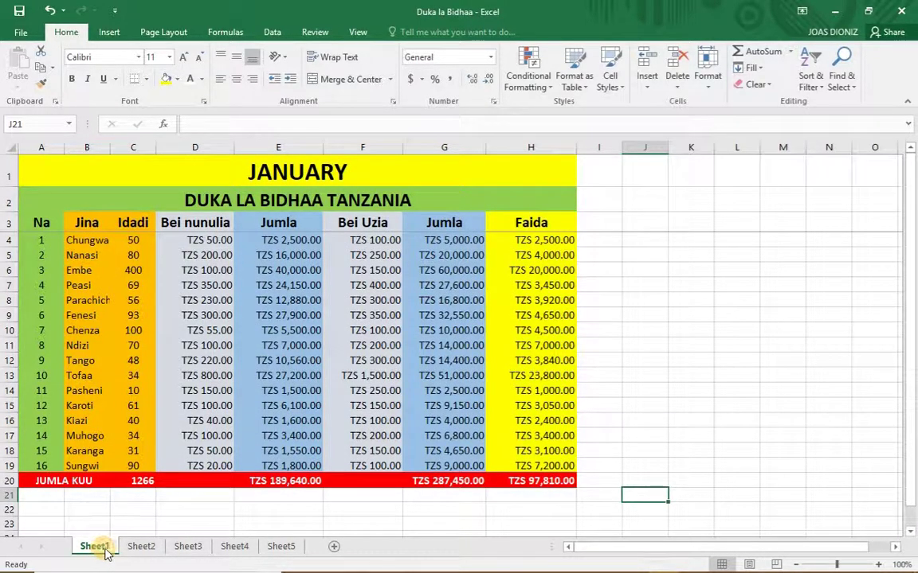
Step: Check the =SUM(C4:C19) total in Sheet1's C20, then go back to Sheet5
left_click(134, 483)
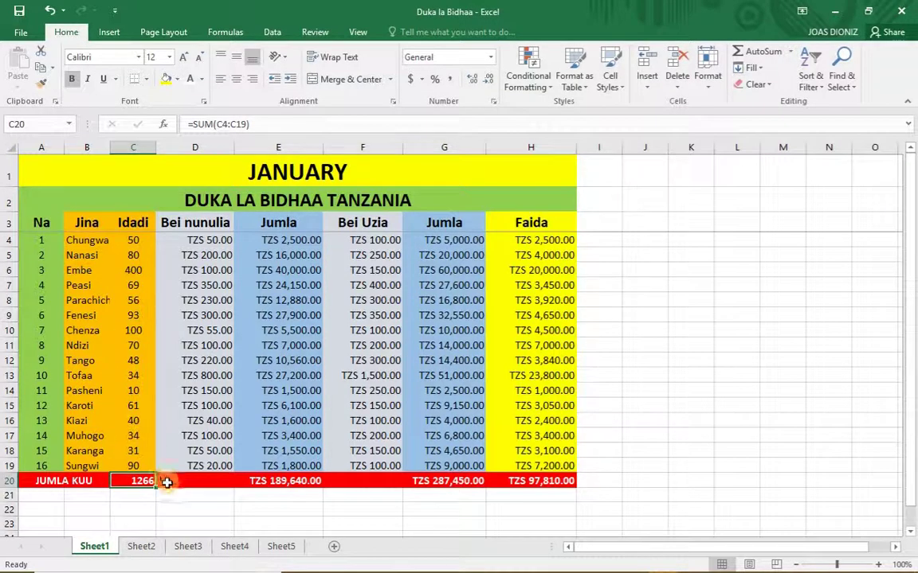
left_click(281, 546)
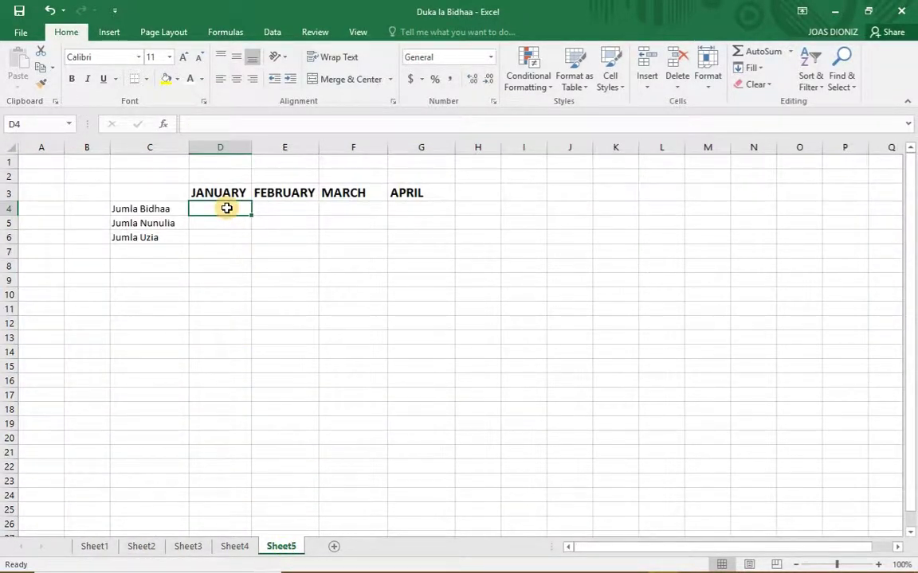
Step: Begin a formula in D4, clearing the stray Sheet1 reference so only '=' remains
type("=")
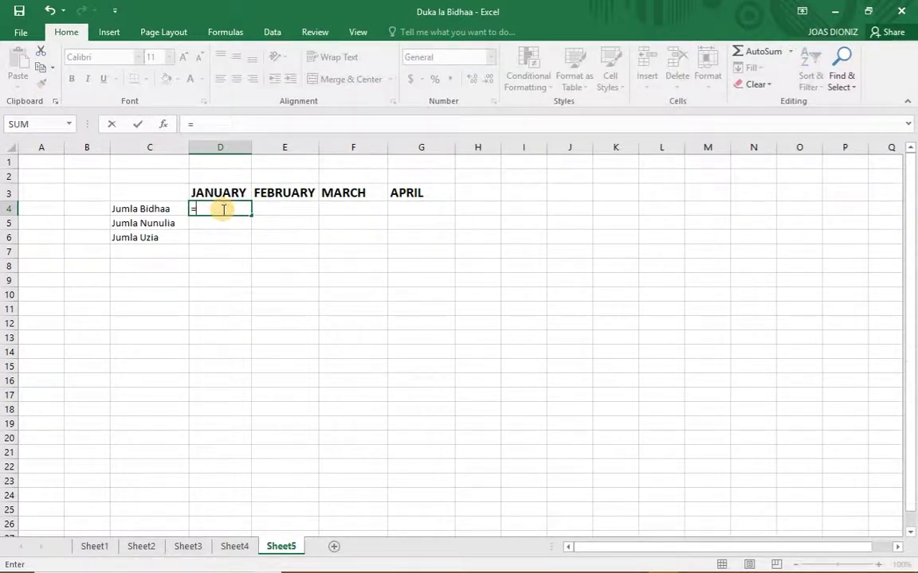
left_click(94, 546)
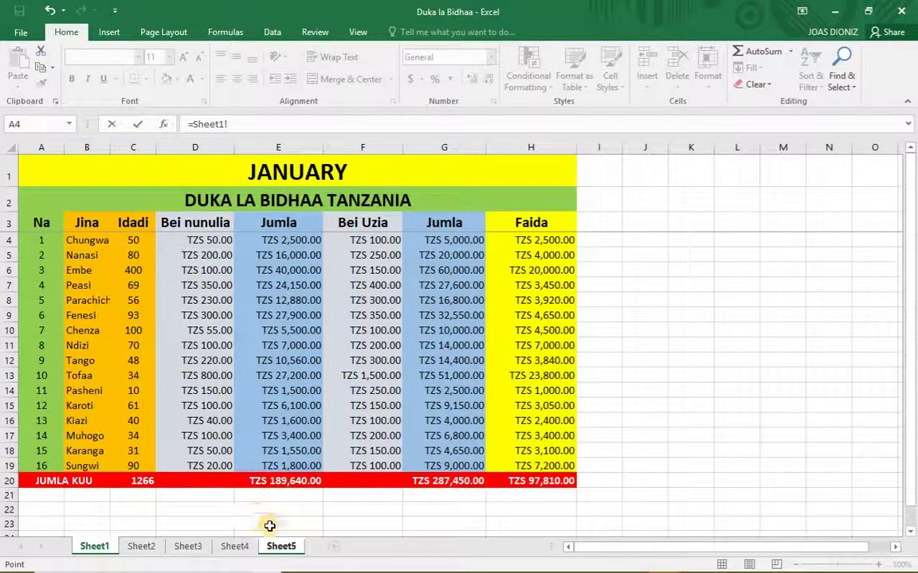
left_click(282, 547)
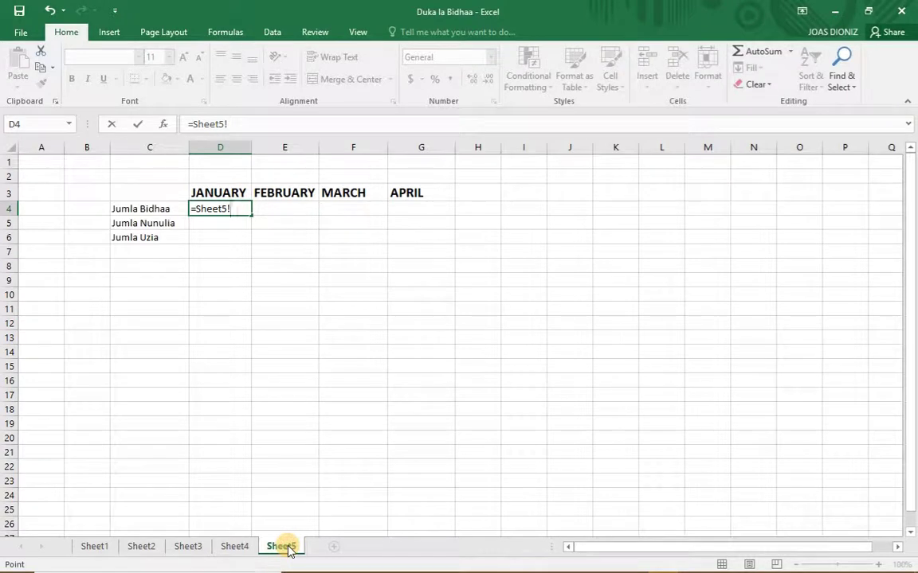
key("BackSpace")
key("BackSpace")
key("BackSpace")
key("BackSpace")
key("BackSpace")
key("BackSpace")
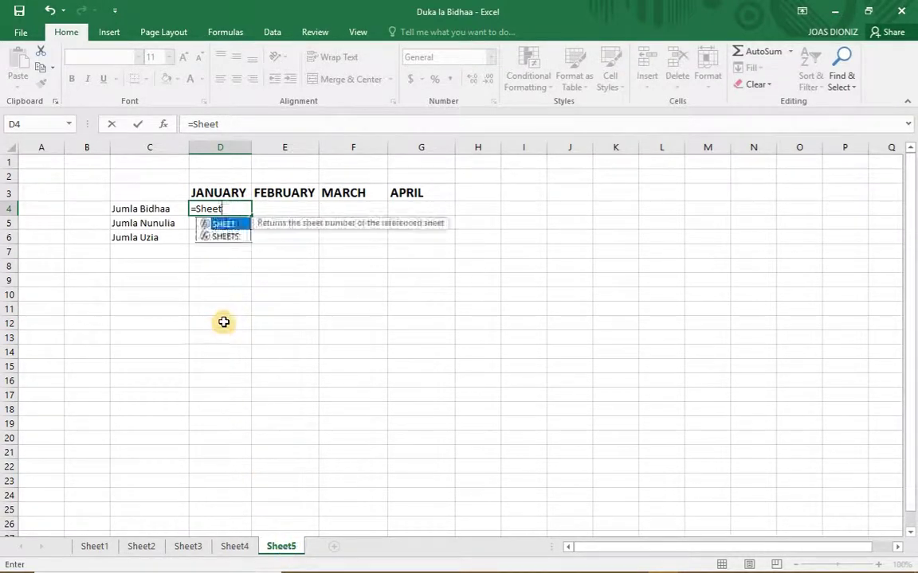
key("BackSpace")
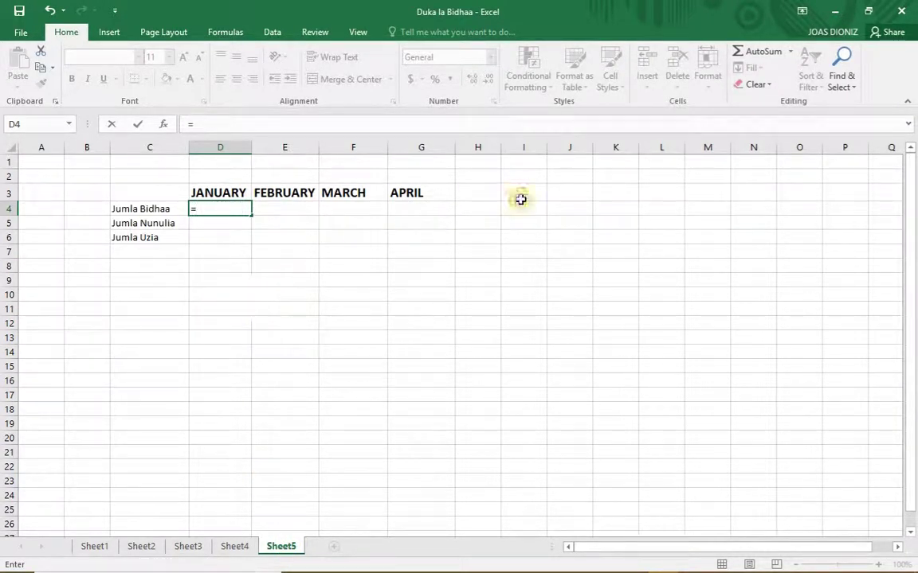
left_click(788, 53)
left_click(765, 70)
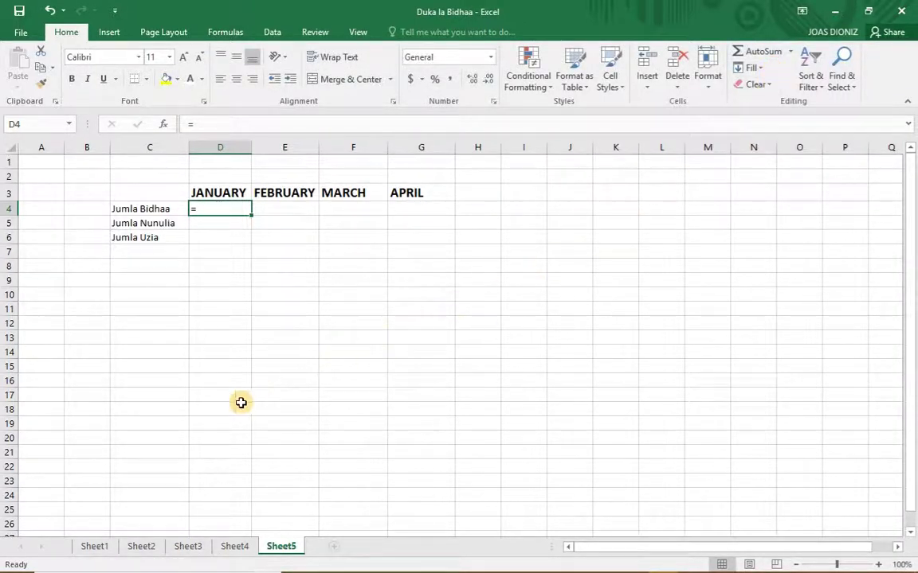
Step: Set D4 to =SUM(Sheet1!C4:C19), giving 1266, then view Sheet1 to compare its total
left_click(791, 52)
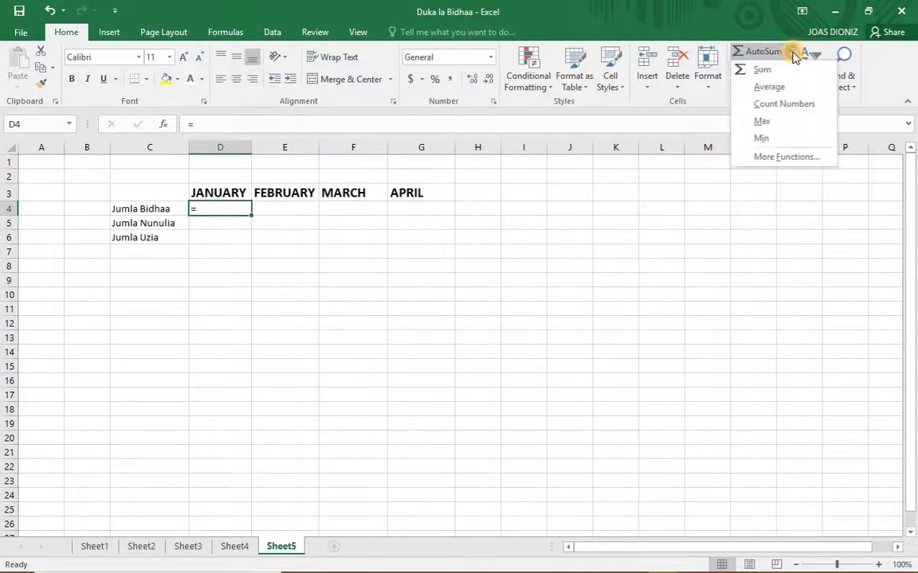
left_click(769, 72)
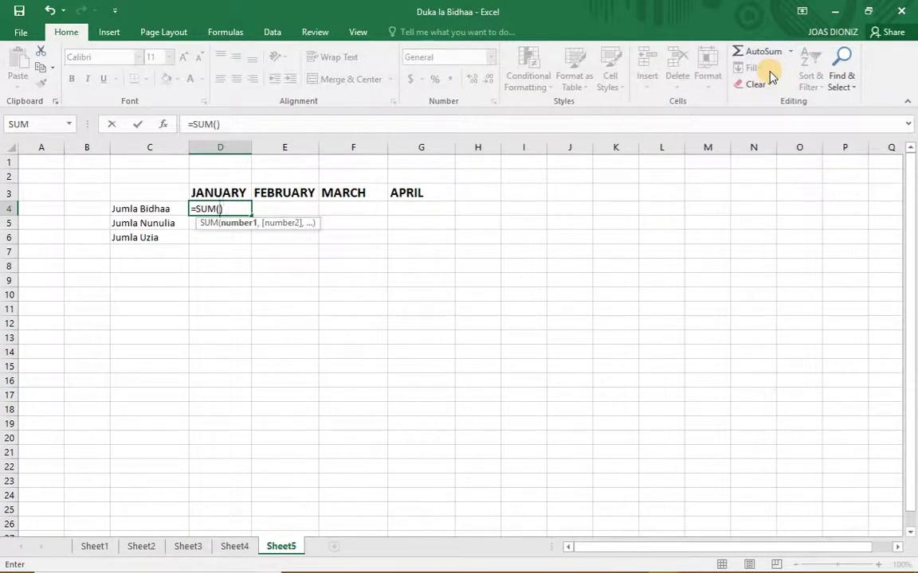
left_click(99, 548)
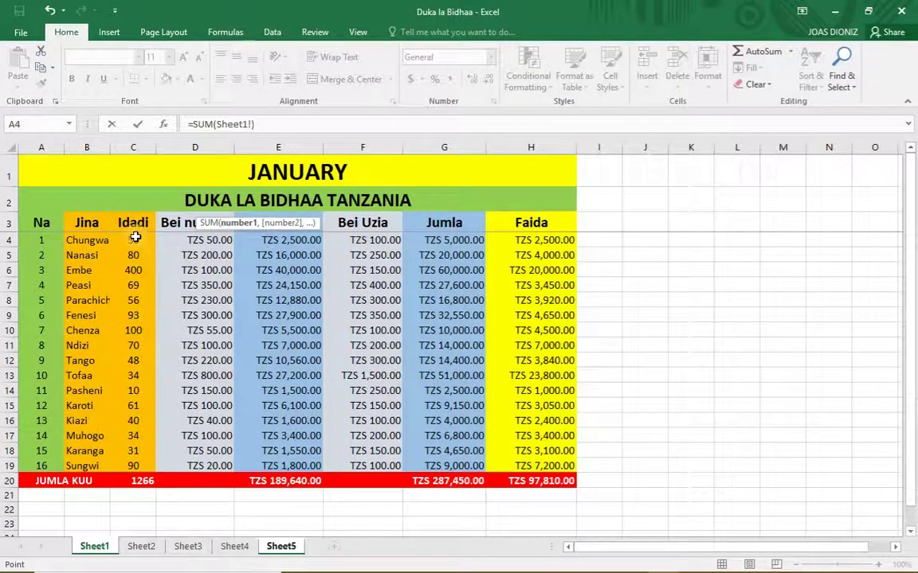
left_click_drag(136, 238, 137, 463)
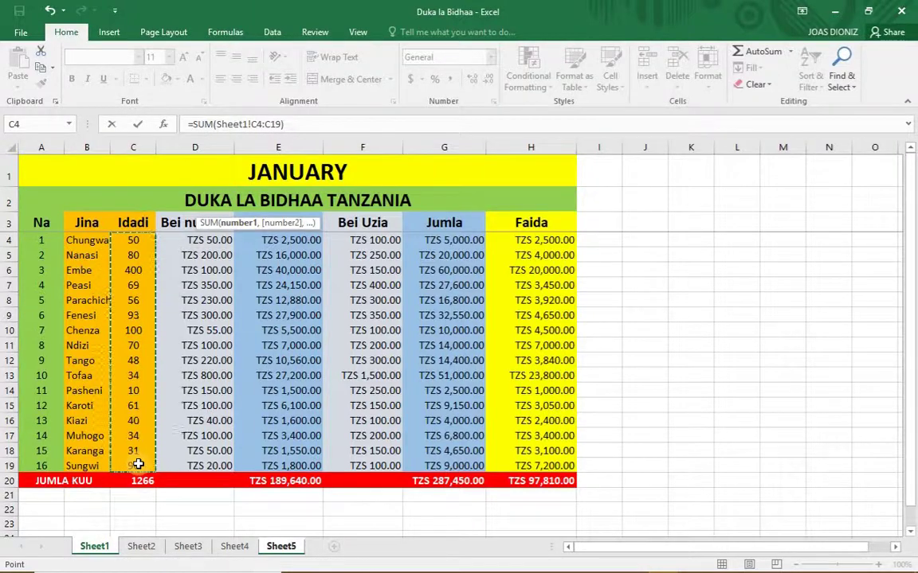
key("Return")
left_click(225, 208)
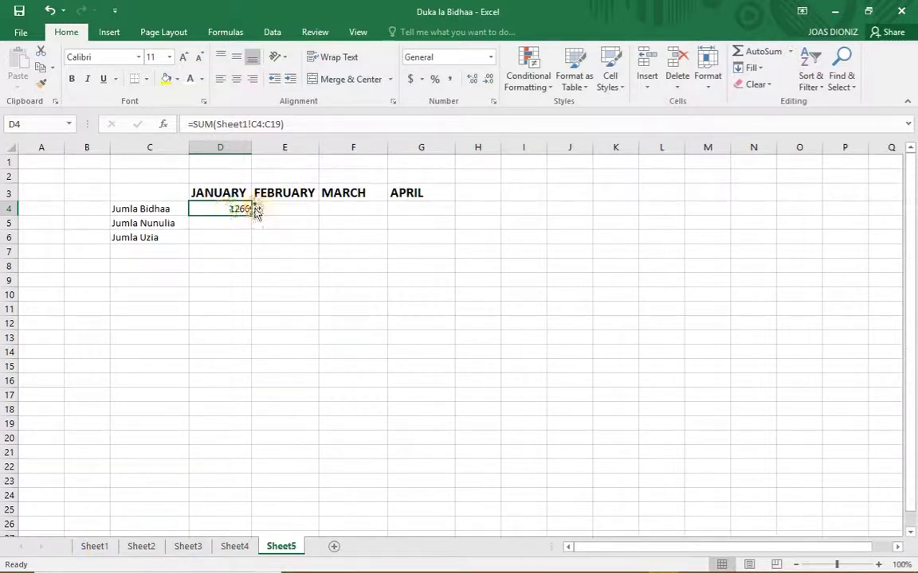
left_click(94, 548)
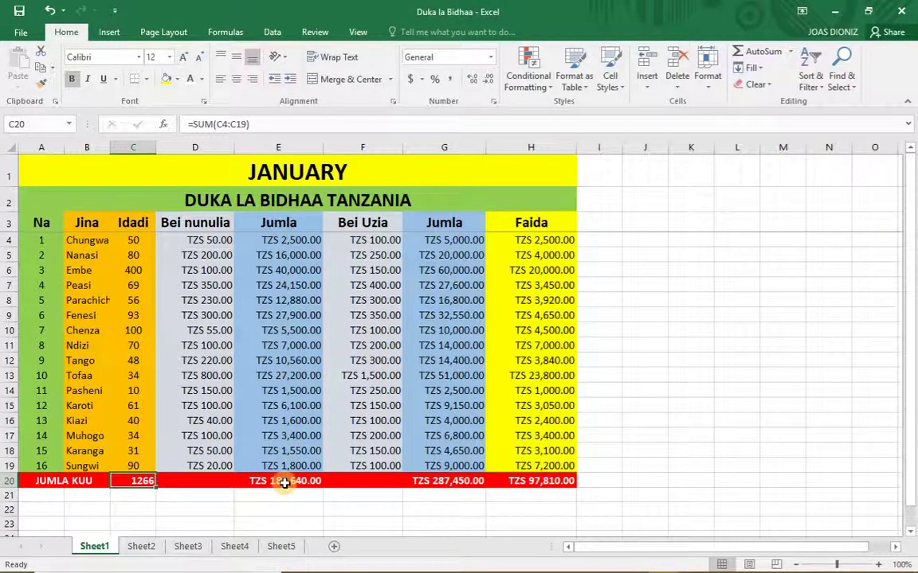
Step: Back on Sheet5, select D5 and type '=' for the January Jumla Nunulia formula
left_click(282, 546)
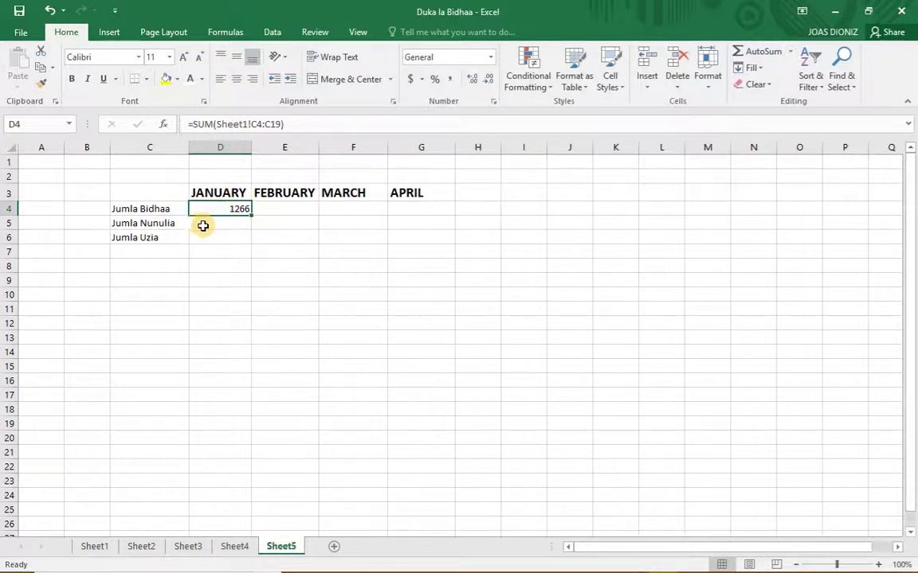
left_click(233, 223)
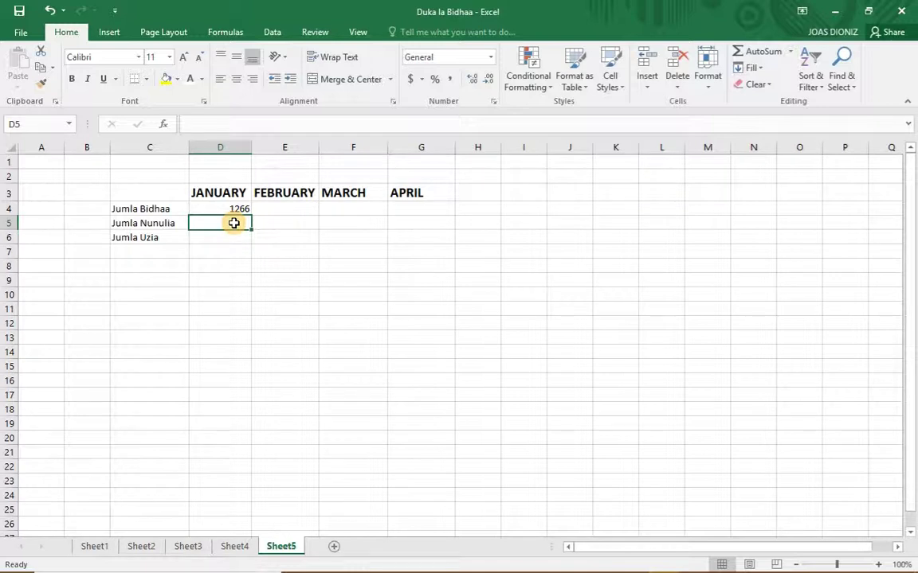
type("=")
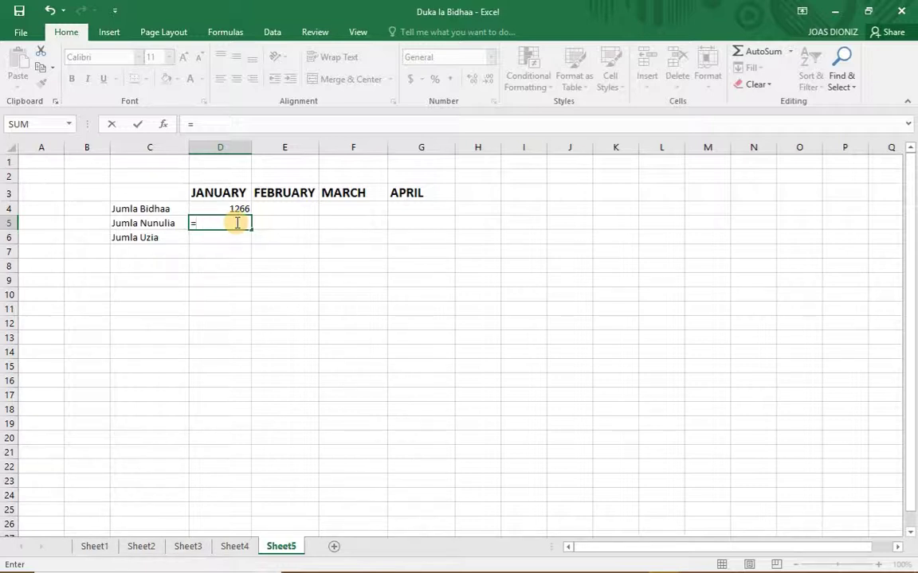
Step: Enter =SUM(Sheet1!E4:E19) in D5 using AutoSum, giving 189640, and recheck the formula
left_click(793, 54)
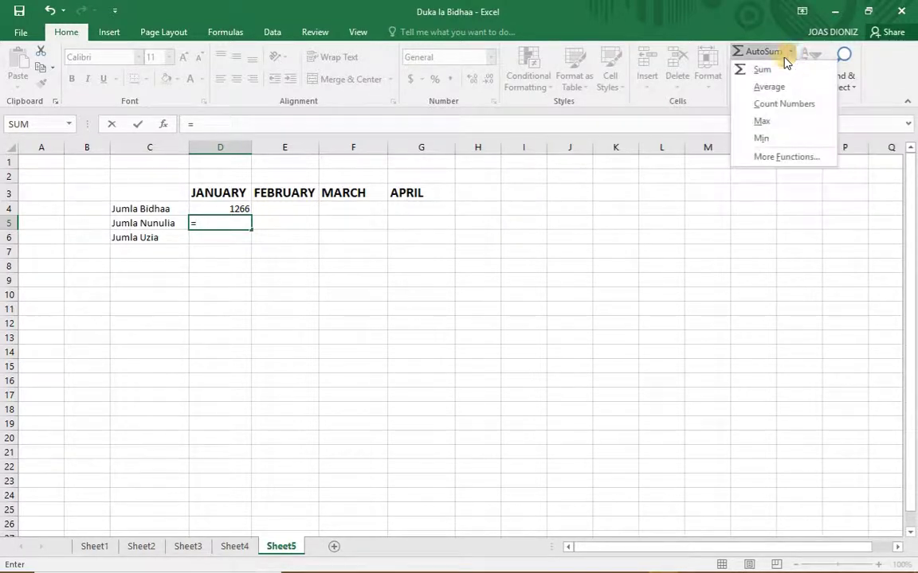
left_click(770, 70)
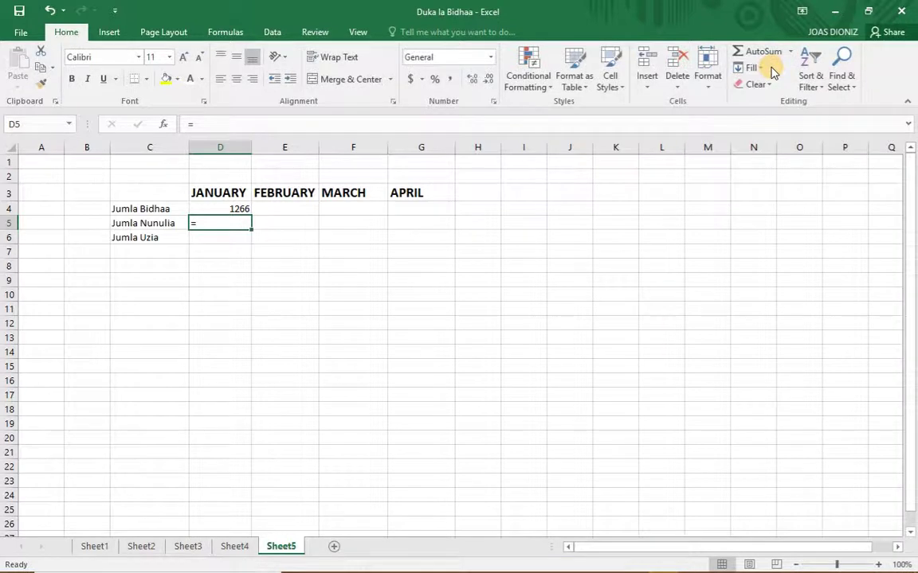
left_click(790, 50)
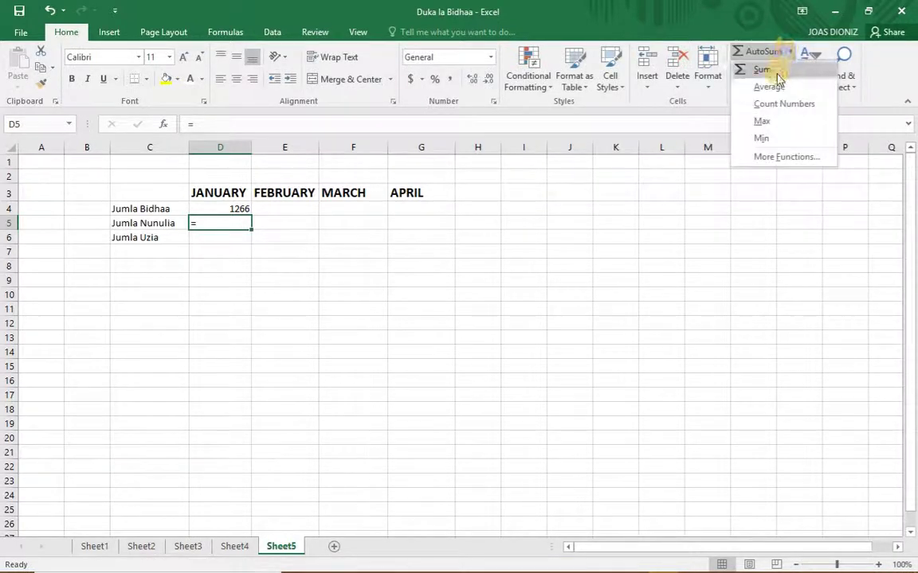
left_click(766, 70)
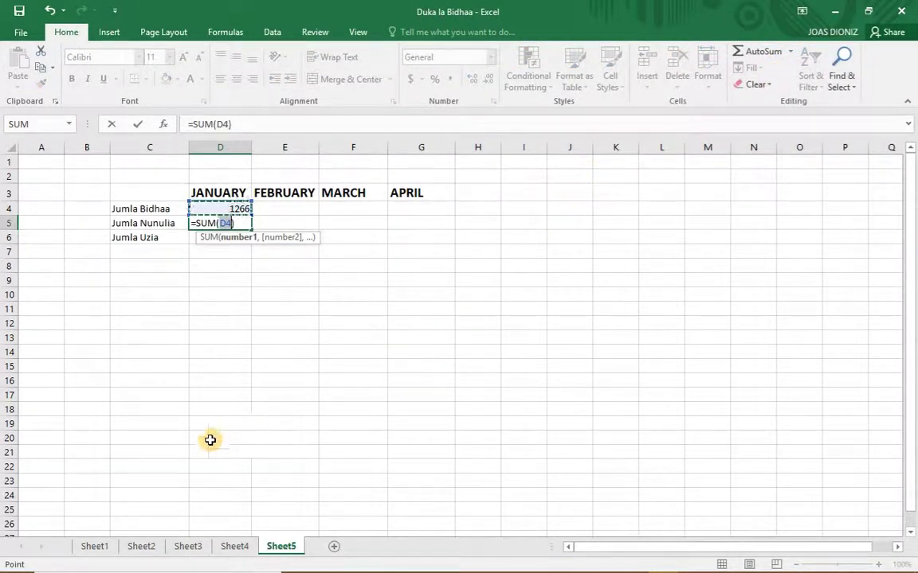
left_click(92, 547)
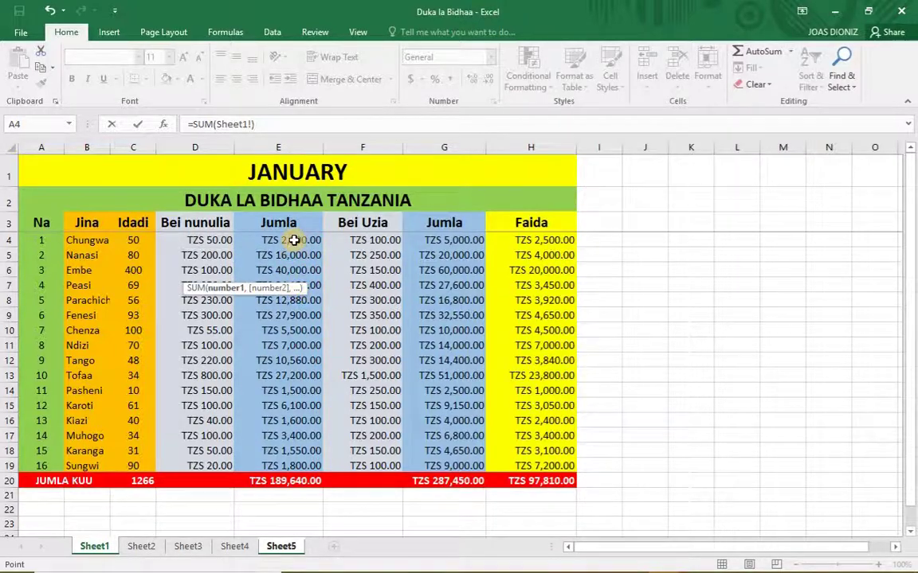
left_click_drag(293, 240, 289, 464)
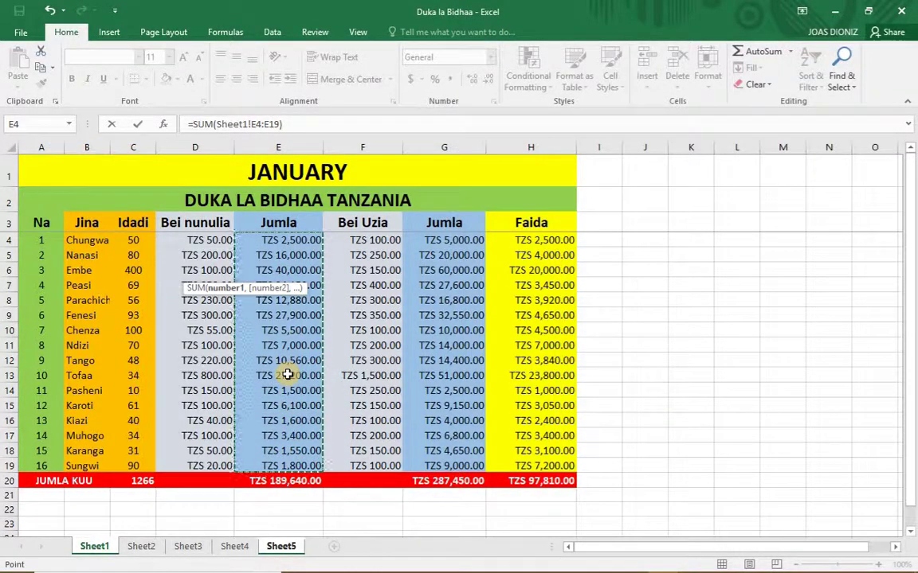
key("Return")
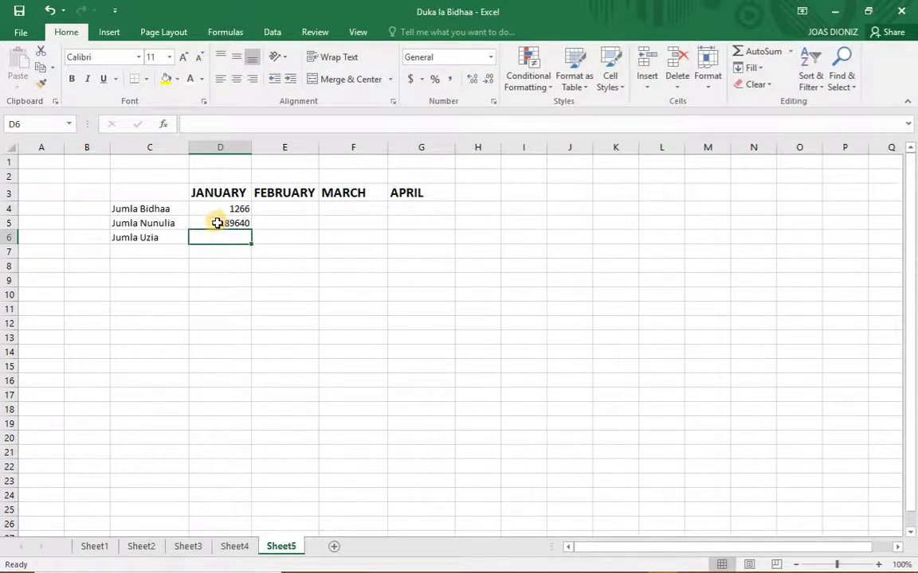
left_click(218, 223)
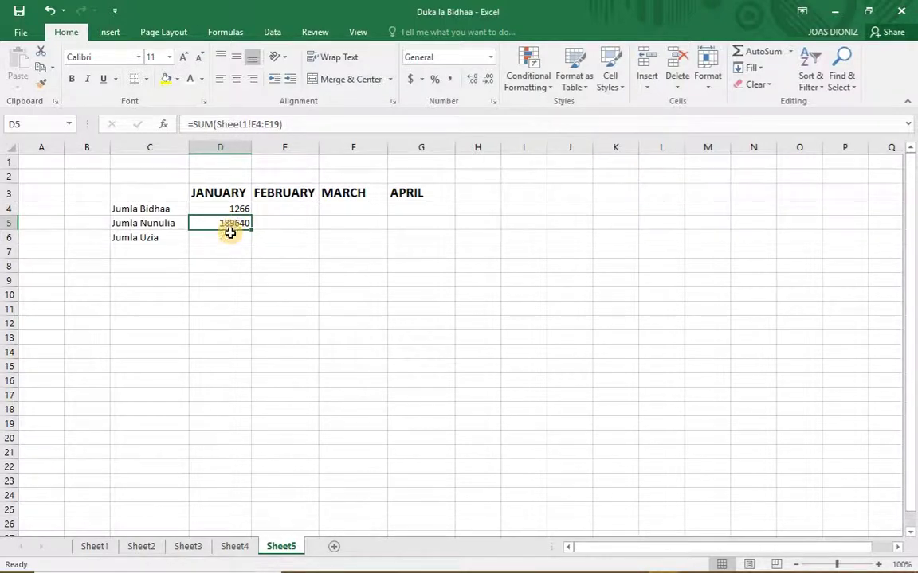
left_click(89, 547)
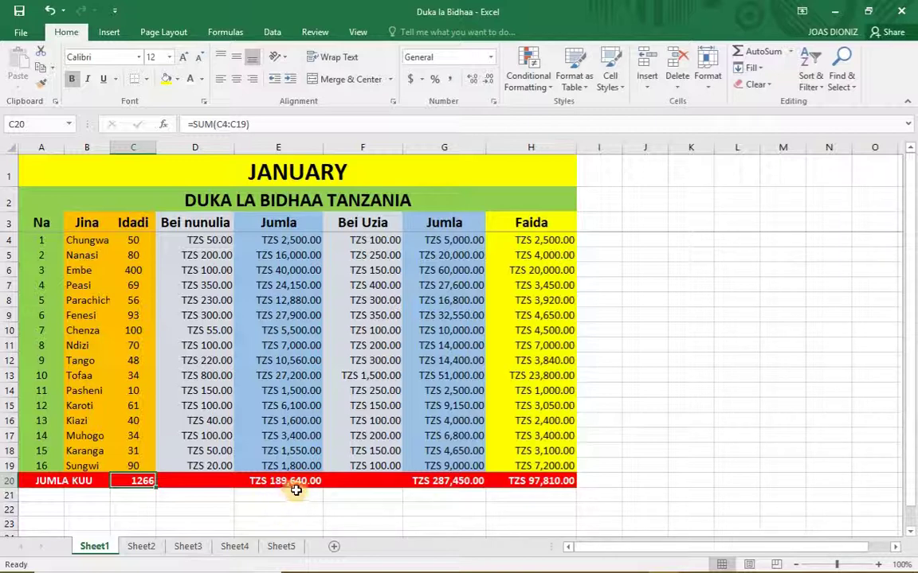
left_click(281, 546)
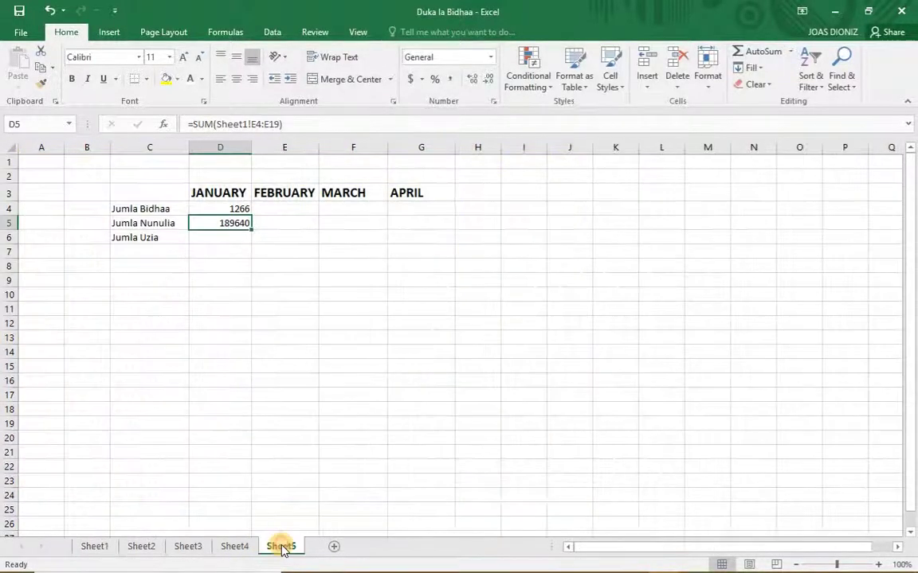
left_click(217, 238)
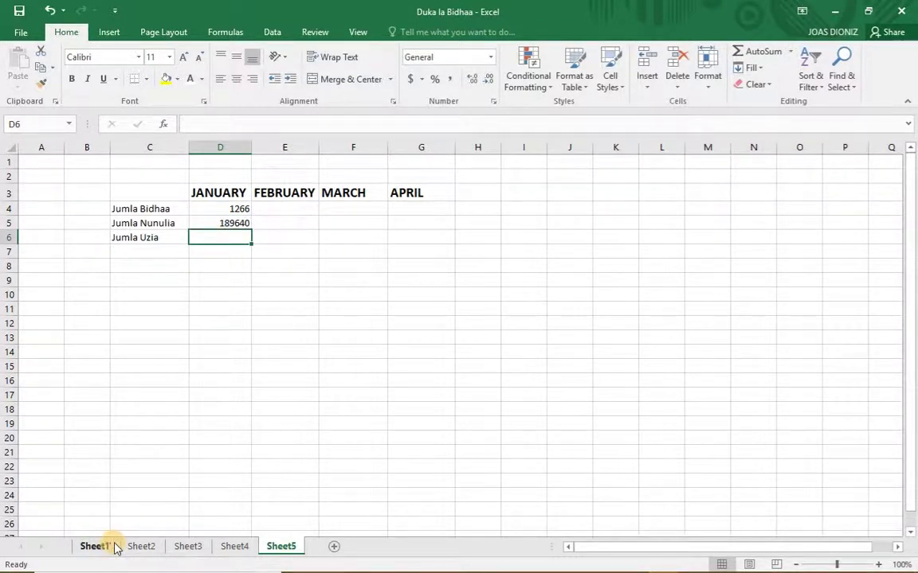
left_click(89, 547)
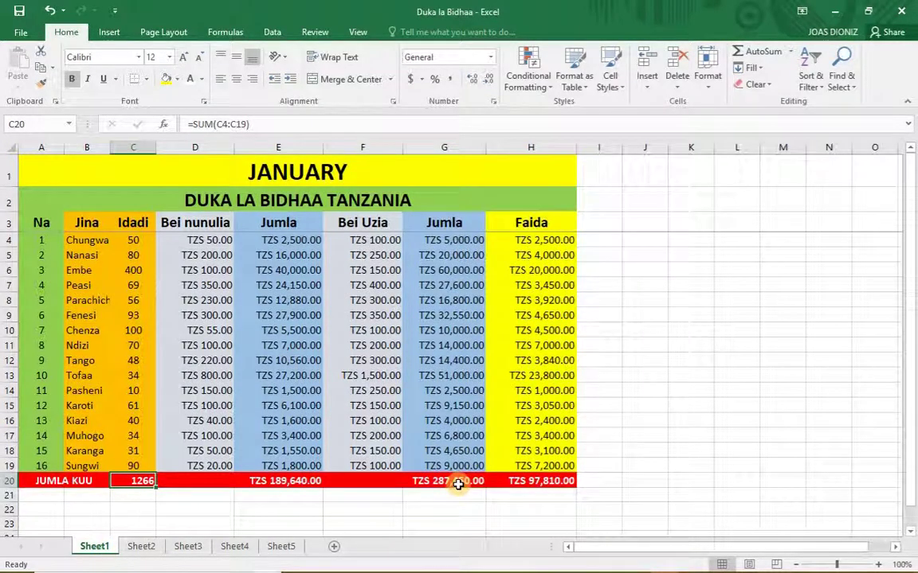
left_click(283, 546)
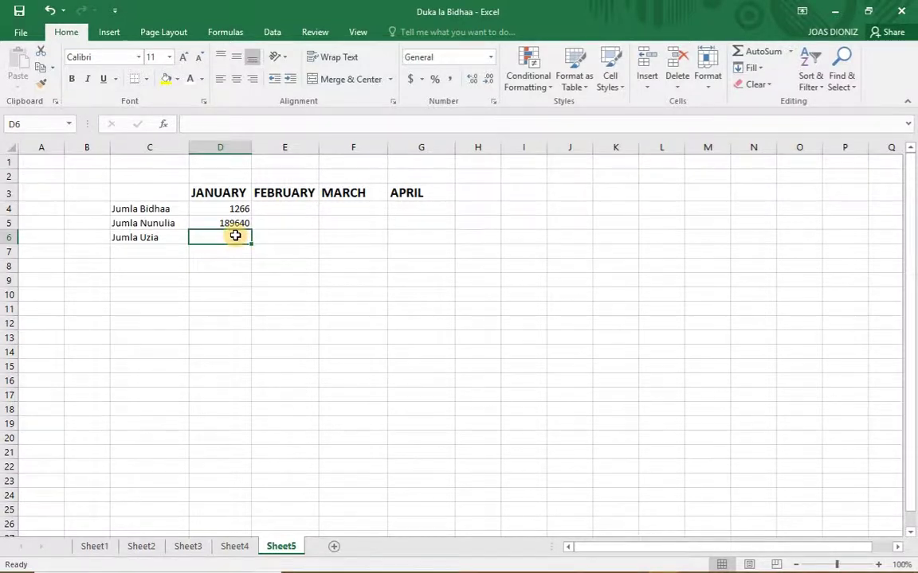
Step: Set D6 to =SUM(Sheet1!G4:G19) so it shows 287450, then check it against Sheet1
type("=")
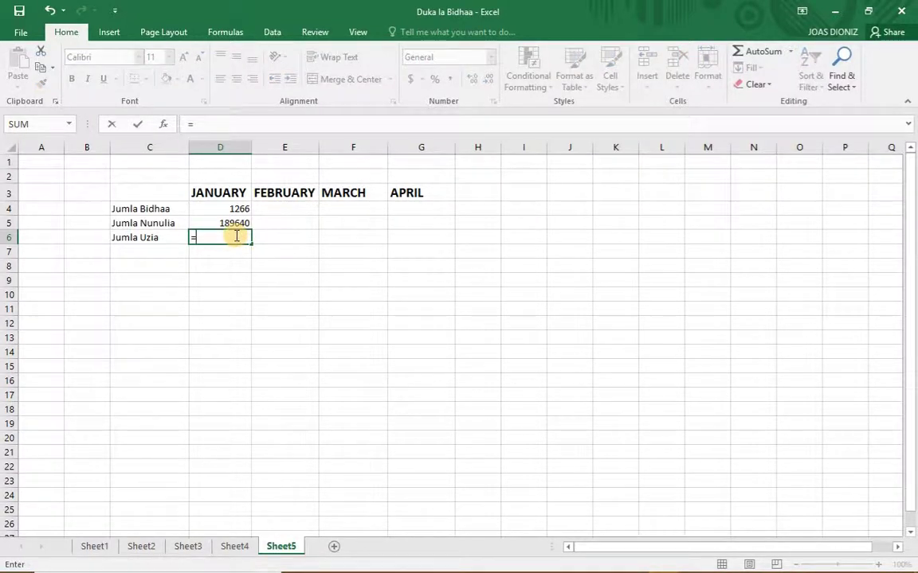
left_click(786, 54)
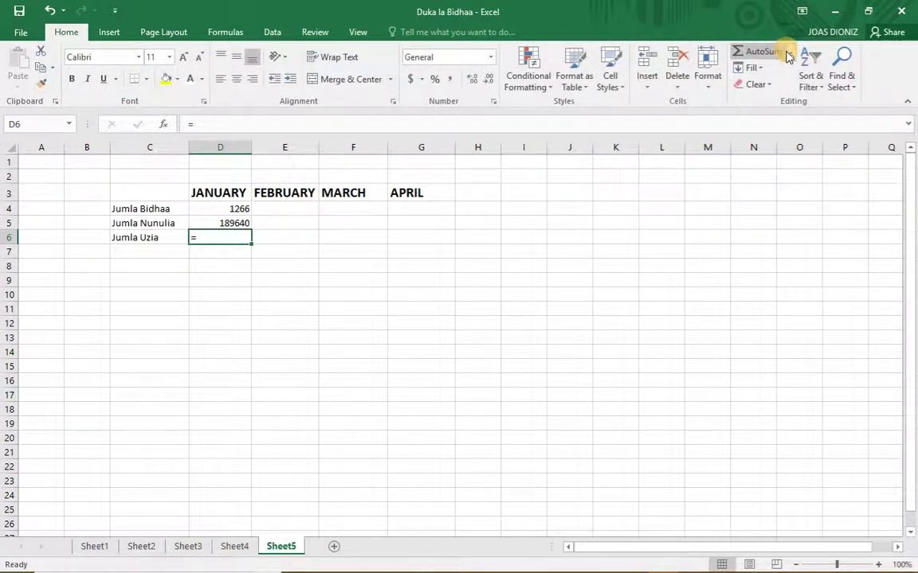
left_click(787, 53)
left_click(781, 74)
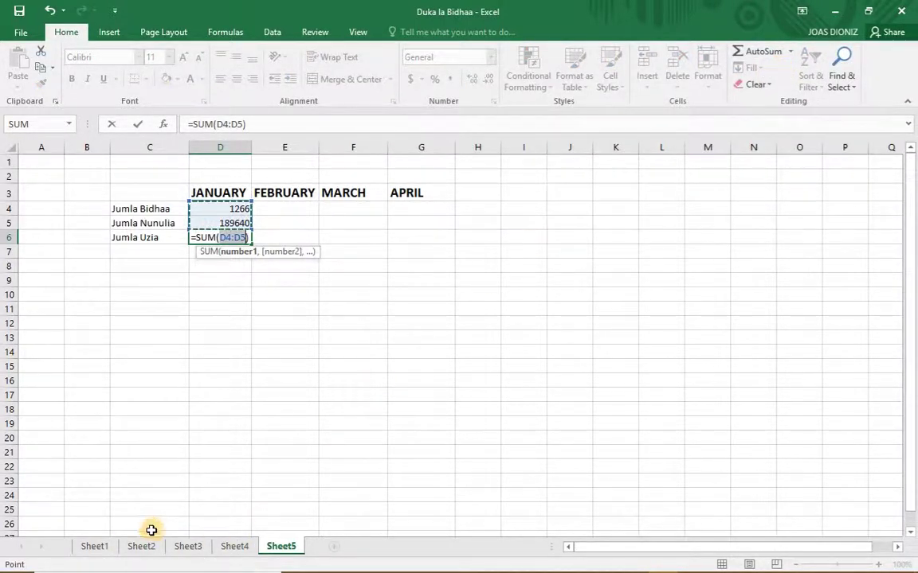
left_click(97, 548)
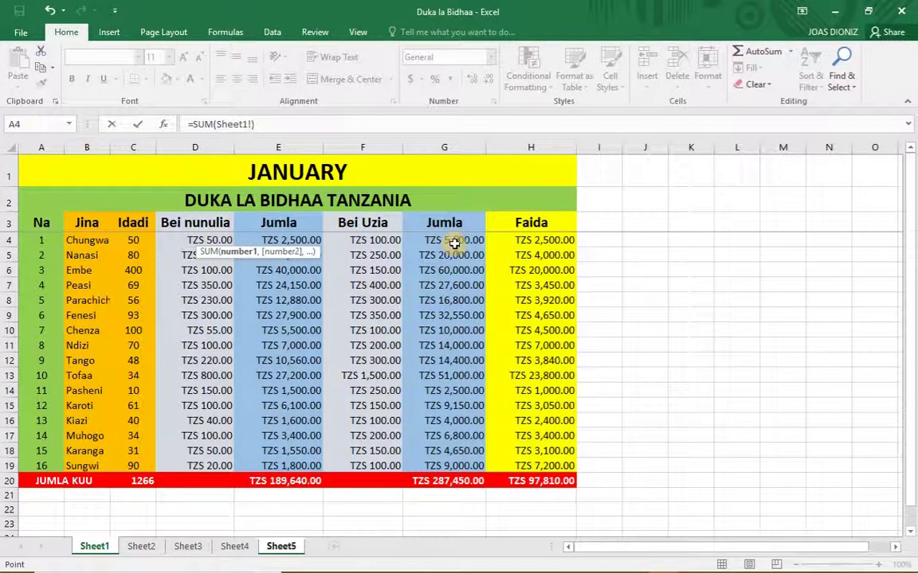
left_click_drag(454, 240, 460, 464)
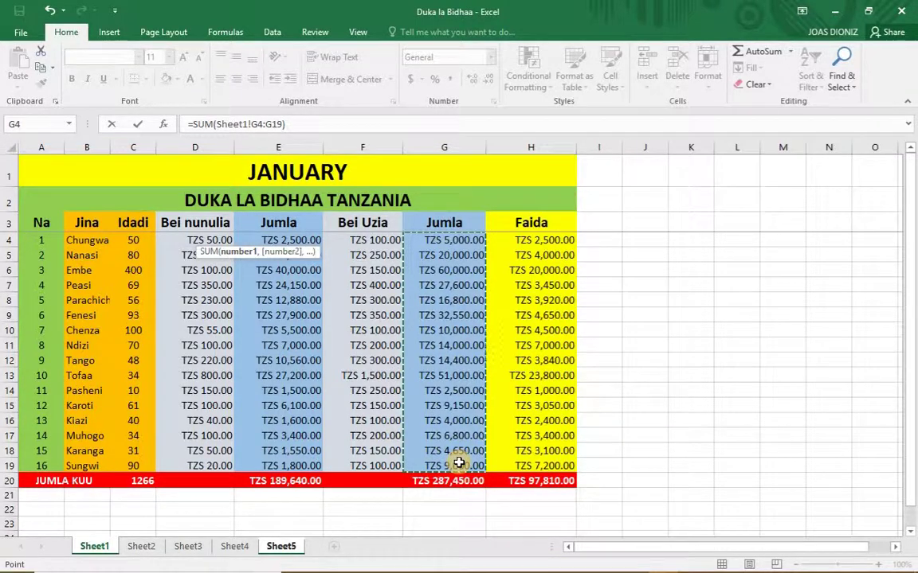
key("Return")
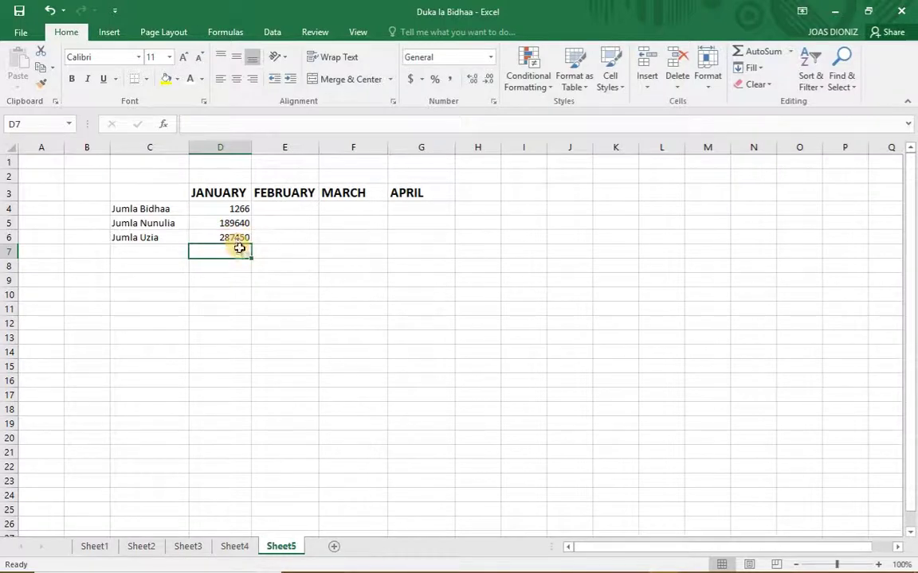
left_click(89, 548)
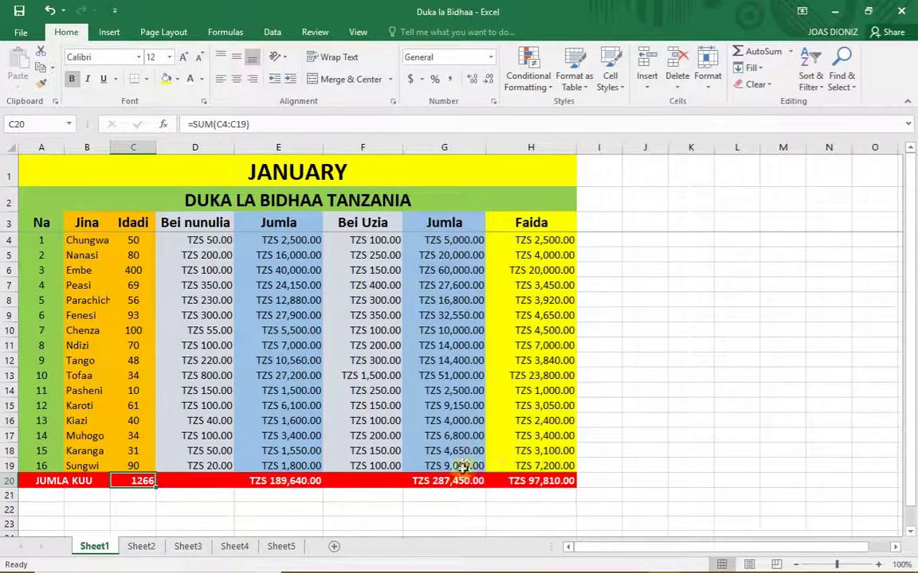
left_click(279, 547)
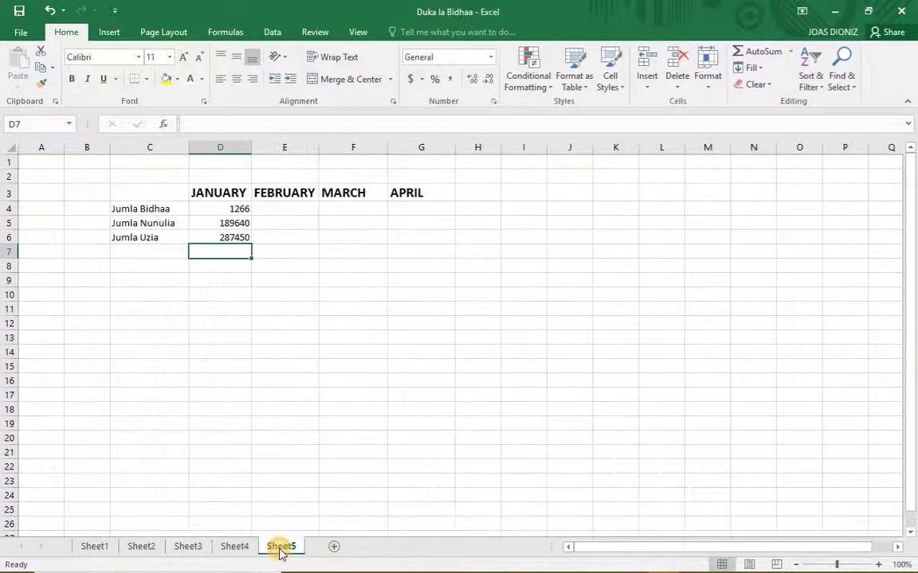
Step: Add the row label 'Jumla Faida' in C7
left_click(137, 250)
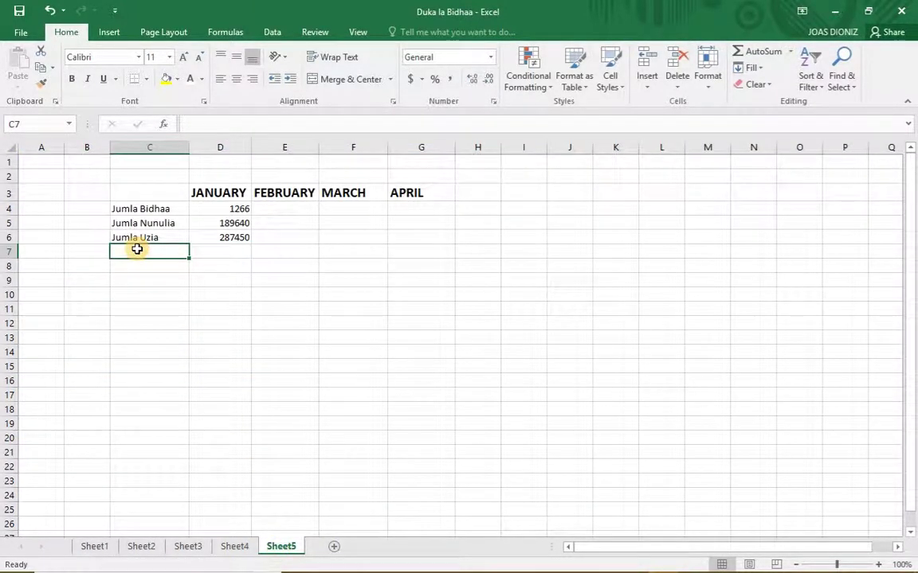
type("J")
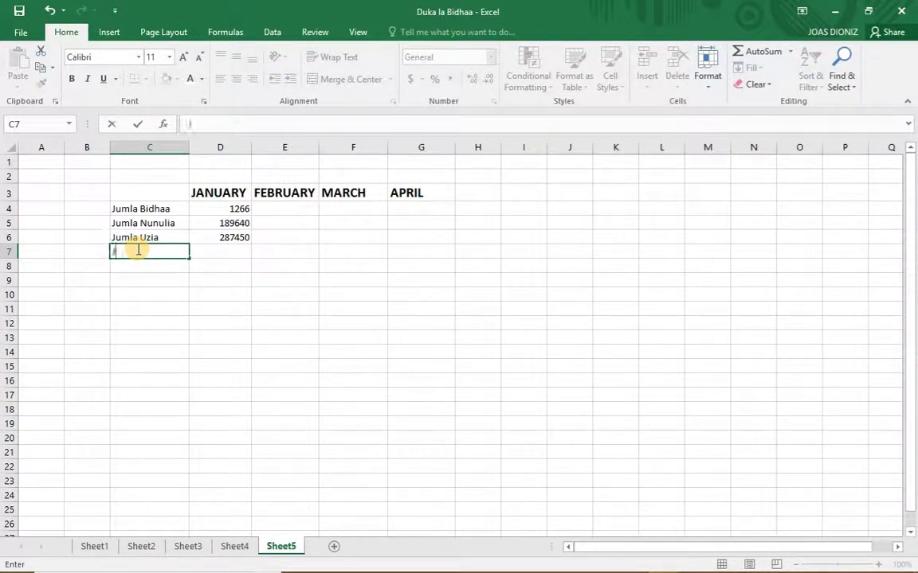
type("umla Faida")
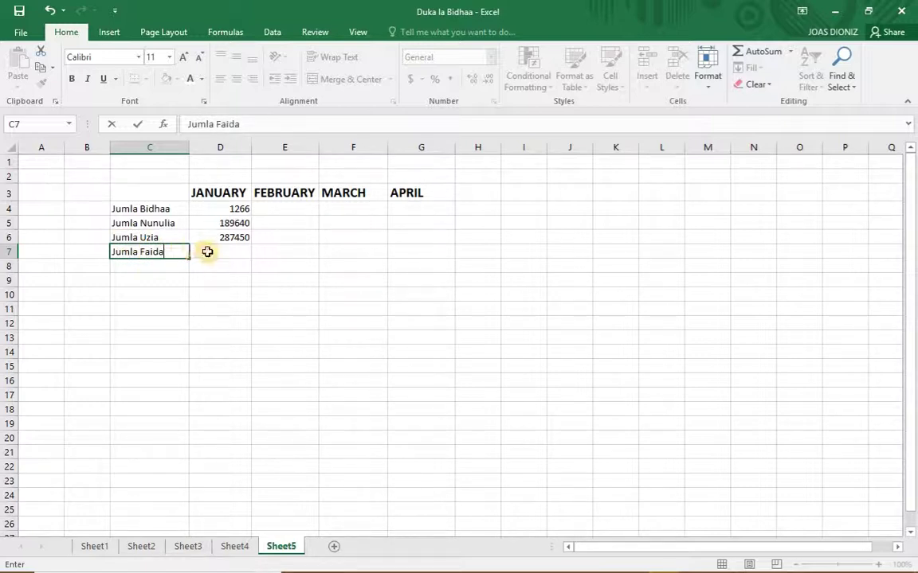
left_click(237, 252)
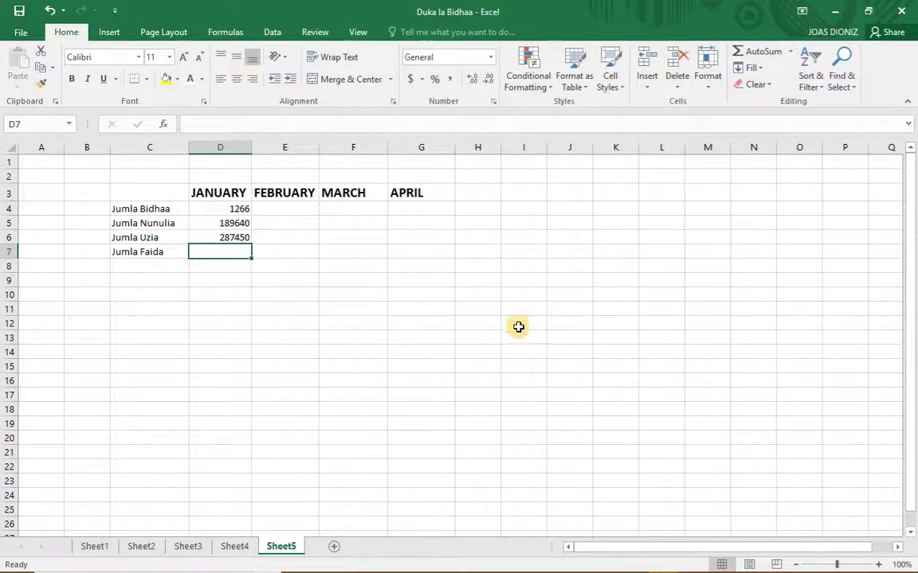
Step: Set D7 to =SUM(Sheet1!H4:H19), showing 97810, and verify it against Sheet1
type("=")
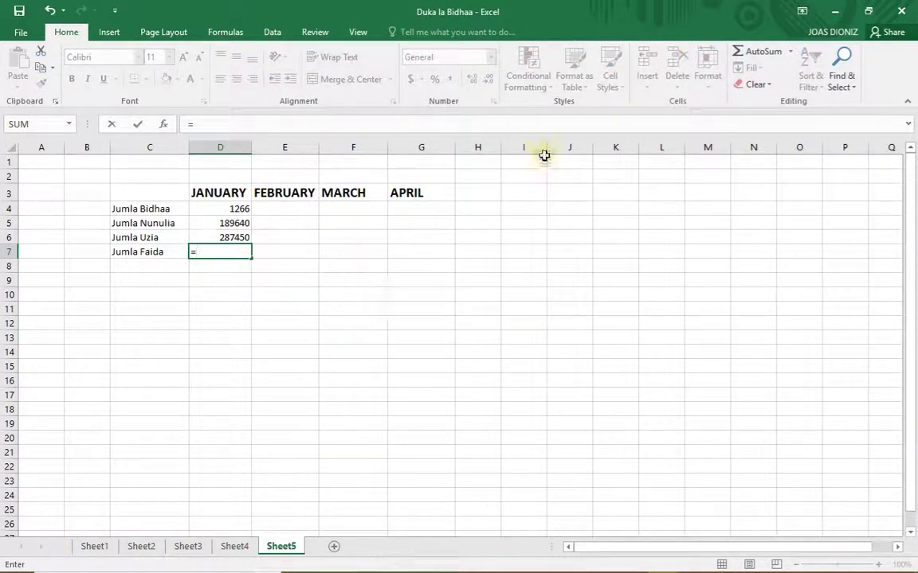
left_click(785, 53)
left_click(784, 54)
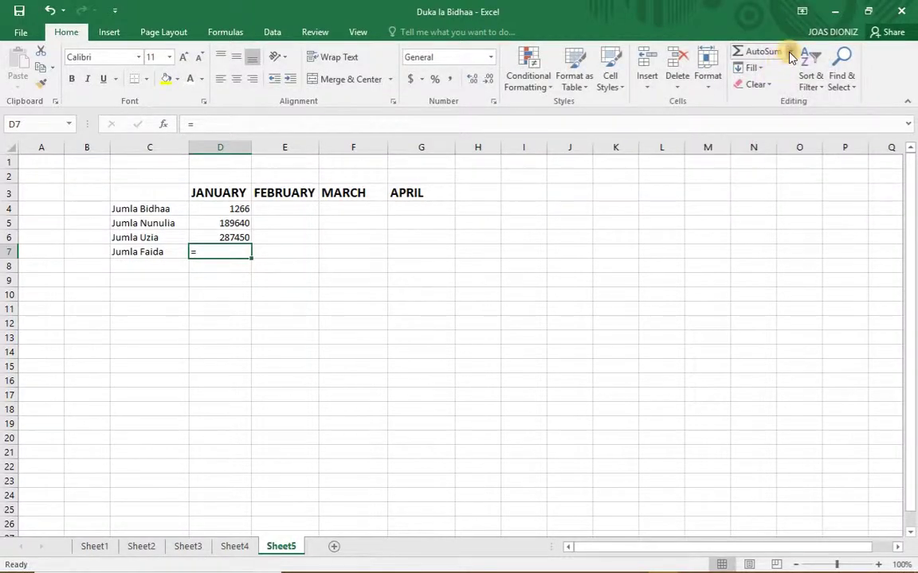
left_click(785, 54)
left_click(785, 70)
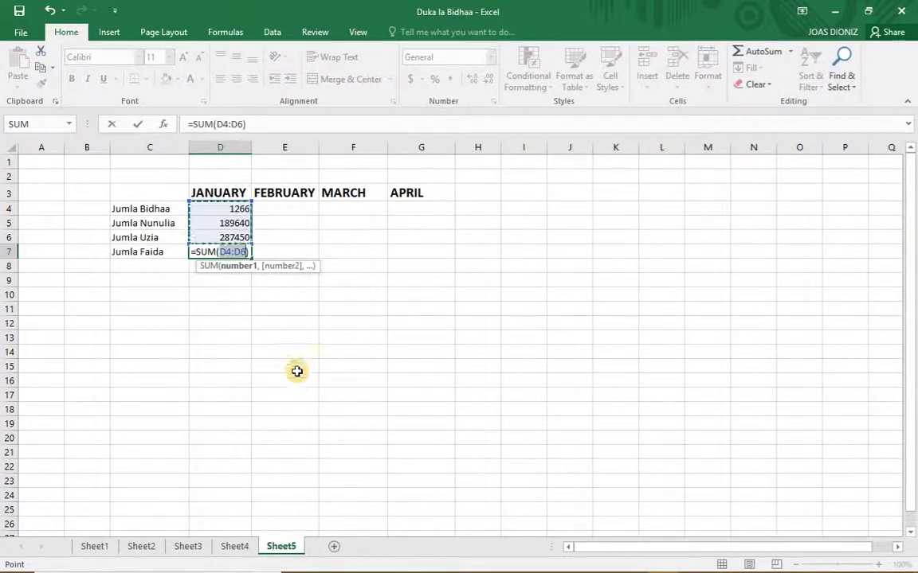
left_click(93, 547)
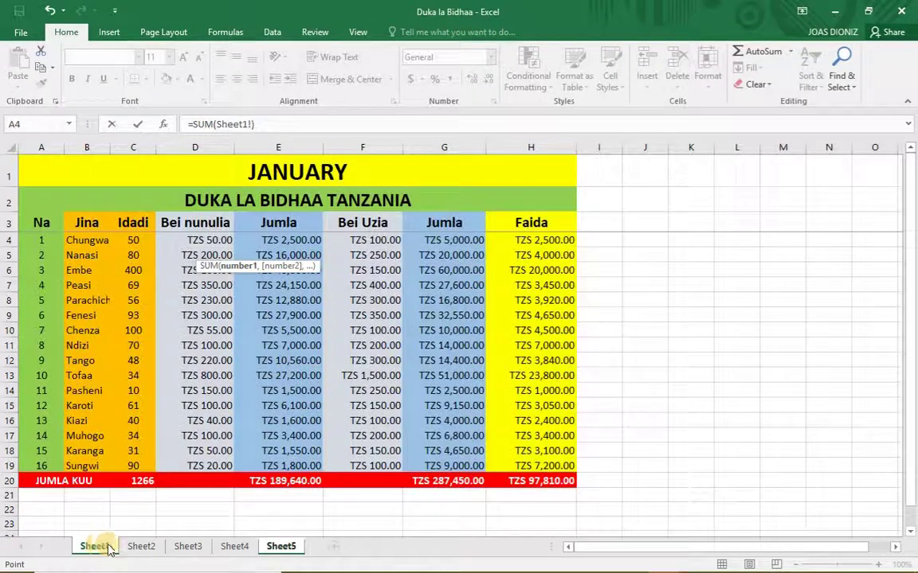
left_click_drag(548, 240, 537, 468)
key("Return")
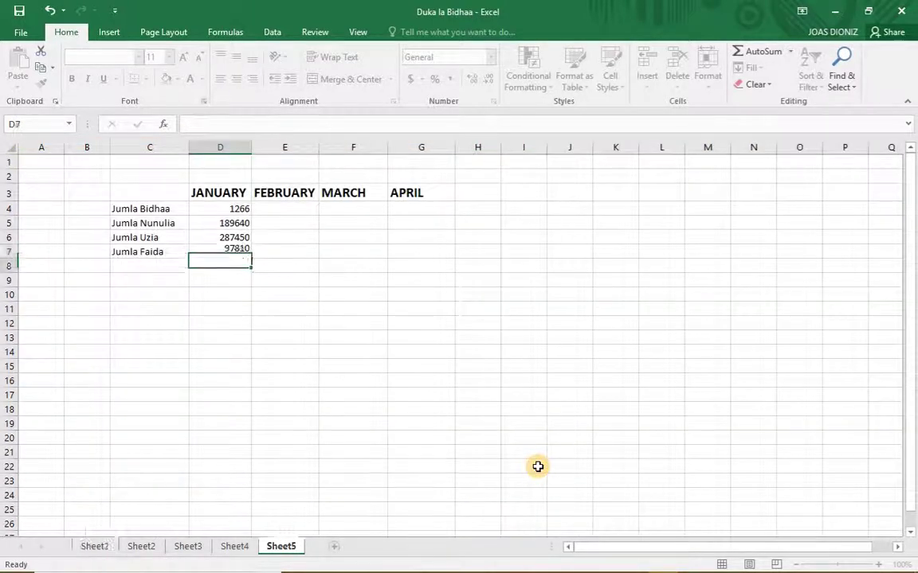
left_click(224, 252)
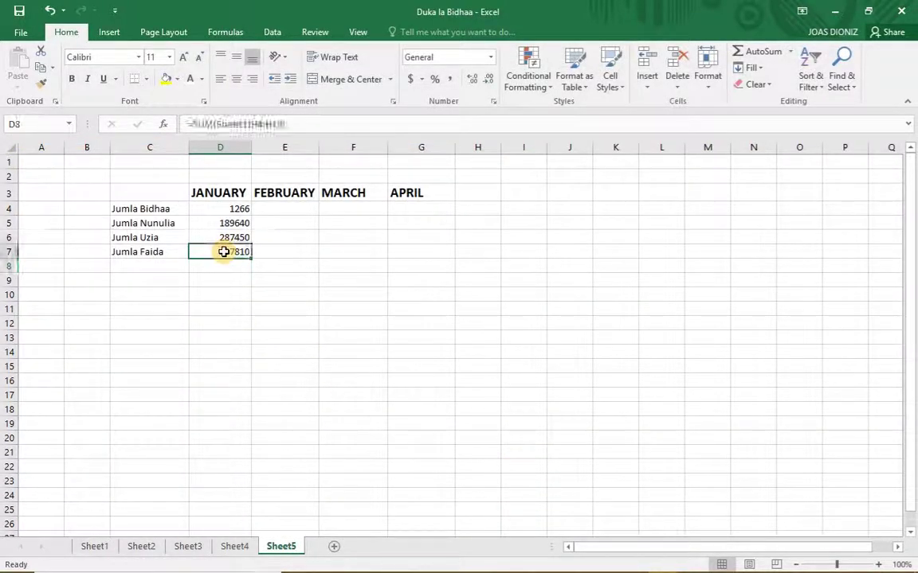
left_click(93, 547)
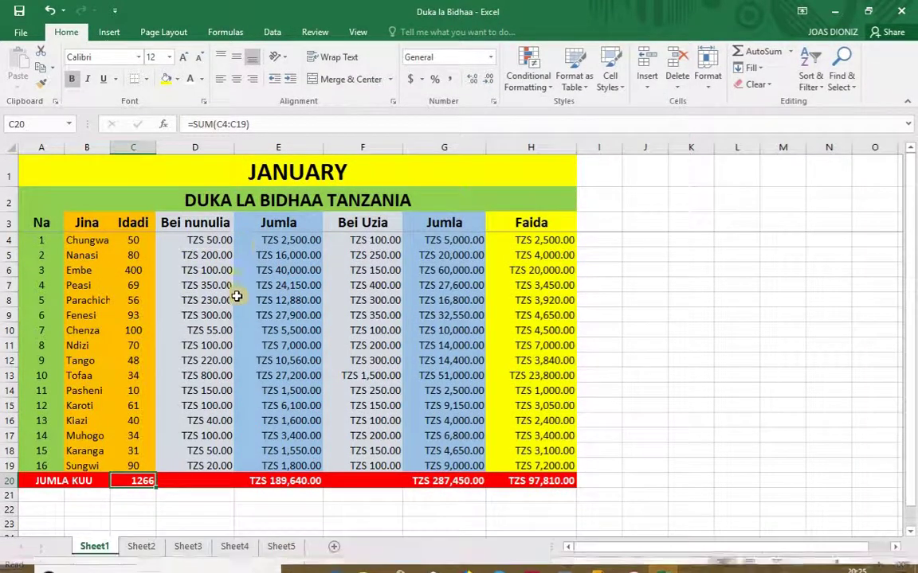
left_click(281, 547)
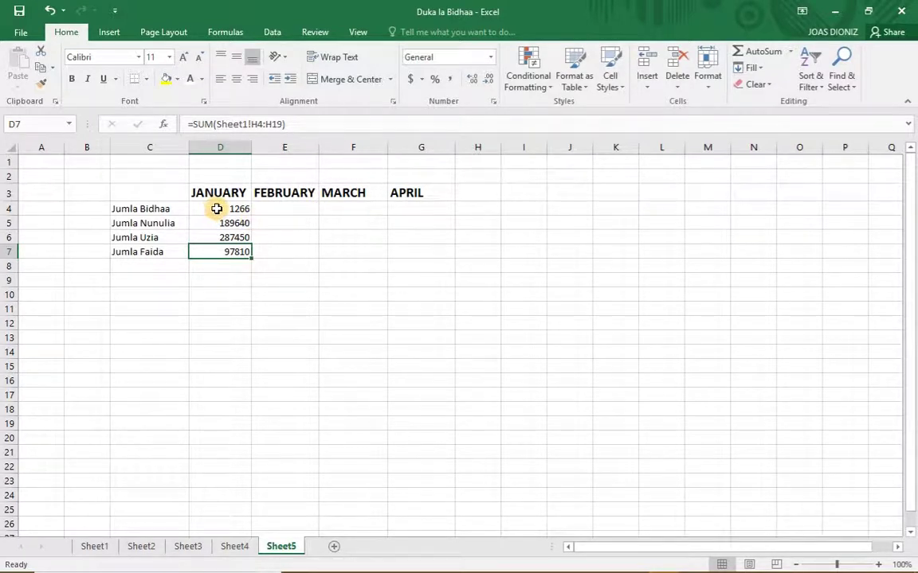
Step: Format D4:G7 as Currency with the TZS symbol and widen column D to fit
left_click_drag(217, 209, 422, 256)
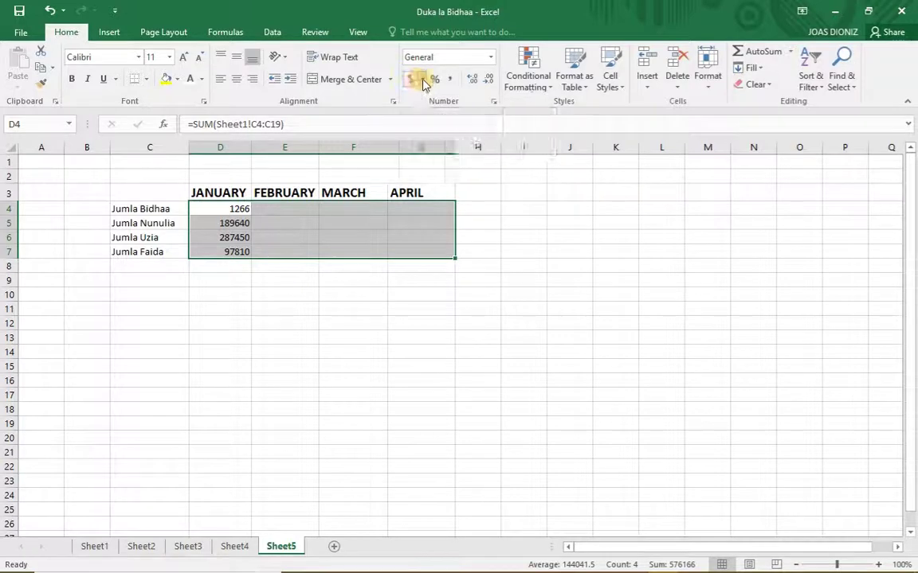
left_click(422, 80)
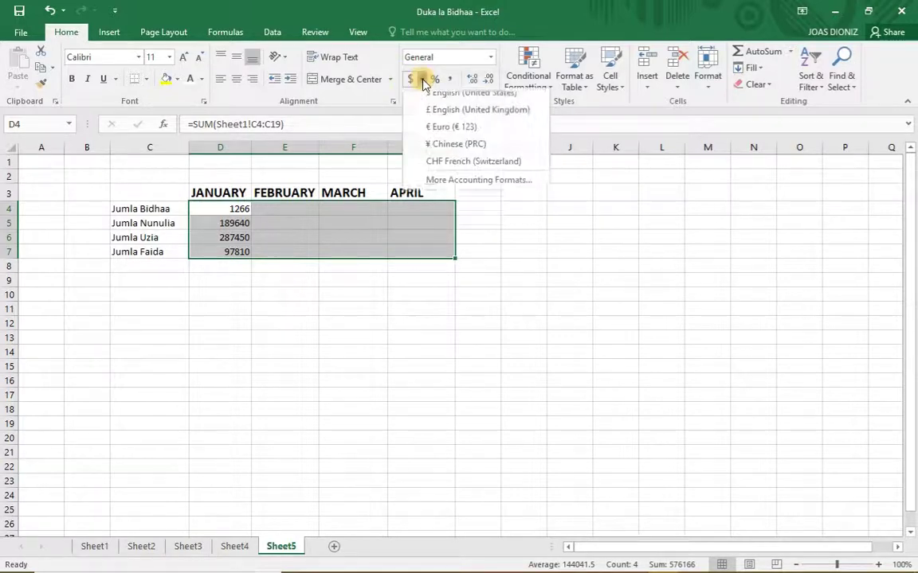
left_click(459, 185)
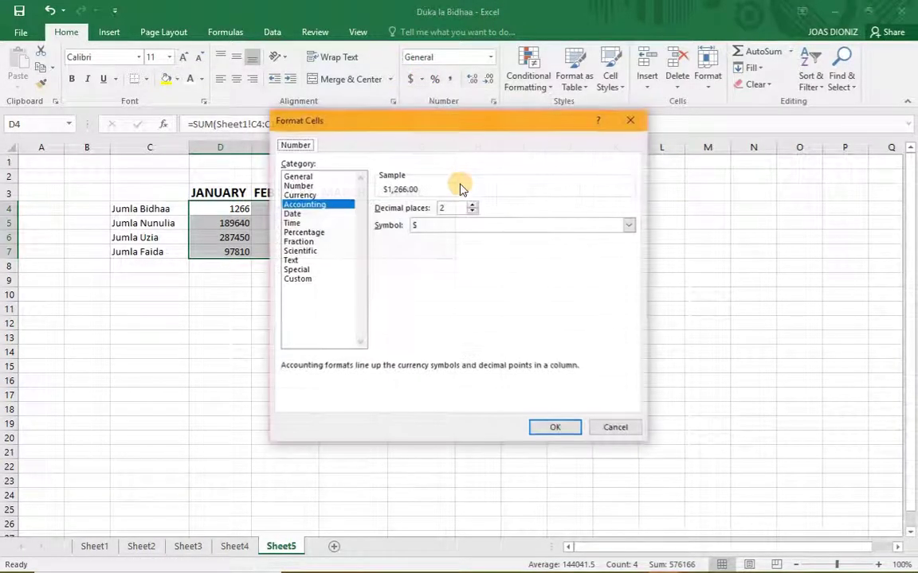
left_click(298, 195)
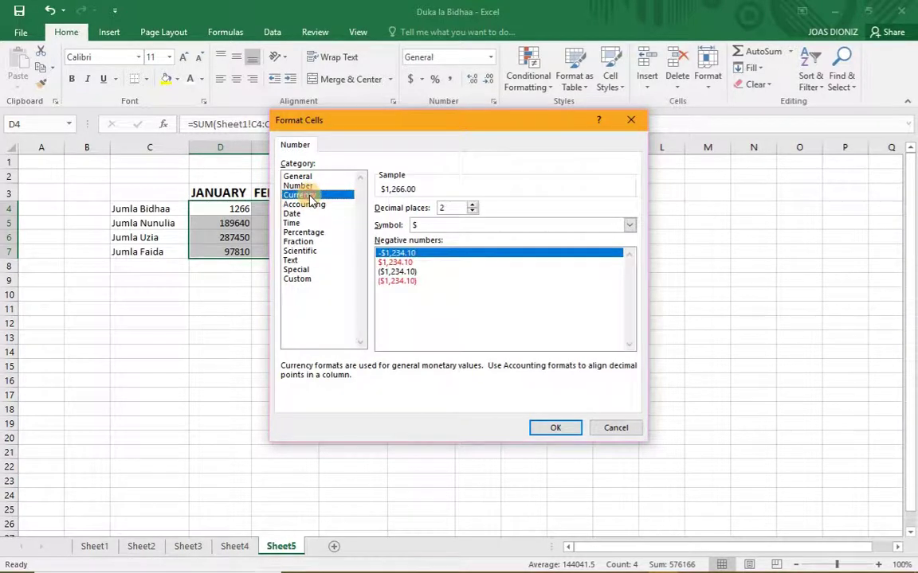
left_click(466, 226)
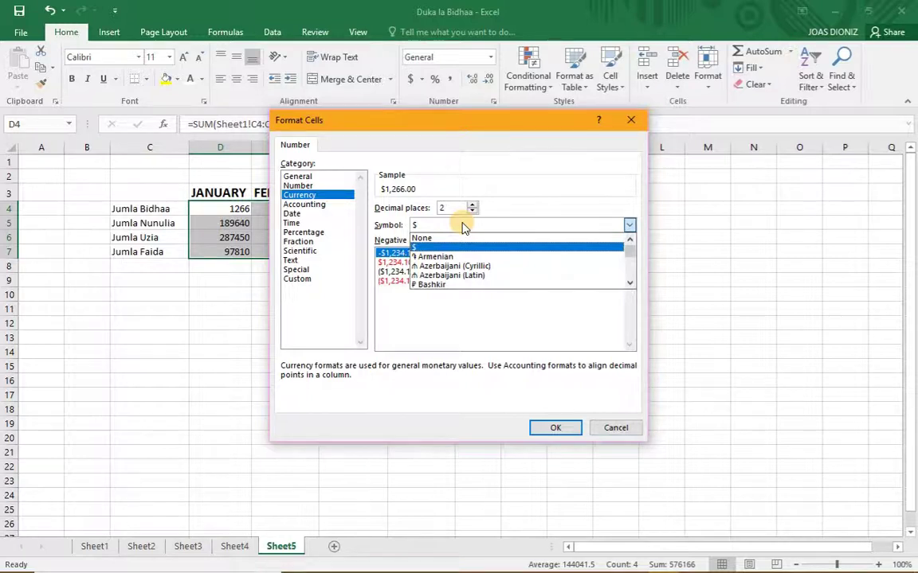
type("tzs")
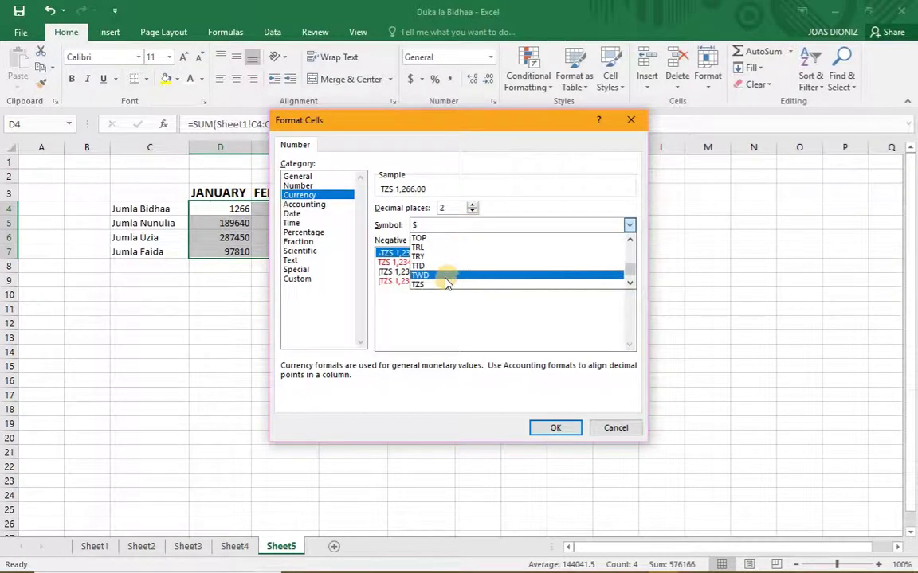
left_click(441, 285)
left_click(558, 427)
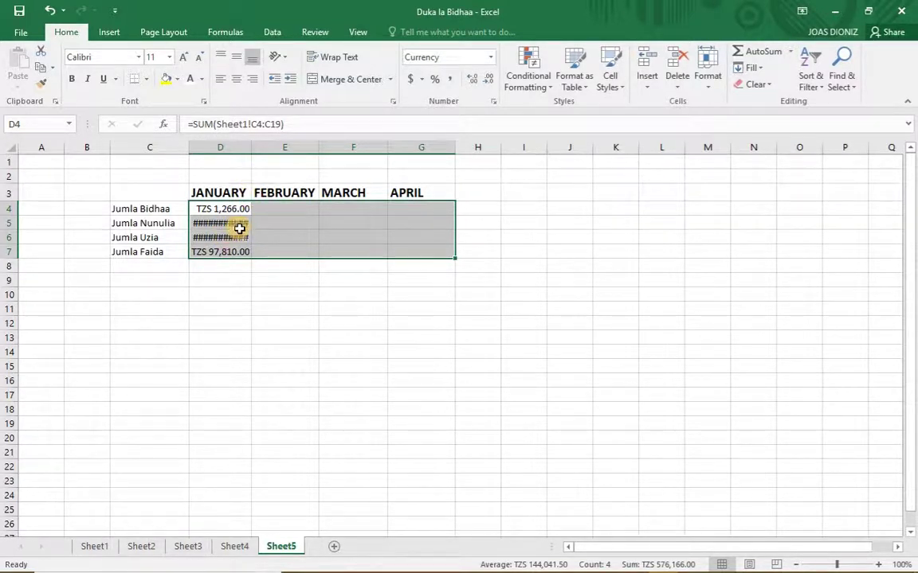
left_click_drag(248, 146, 283, 148)
left_click(305, 301)
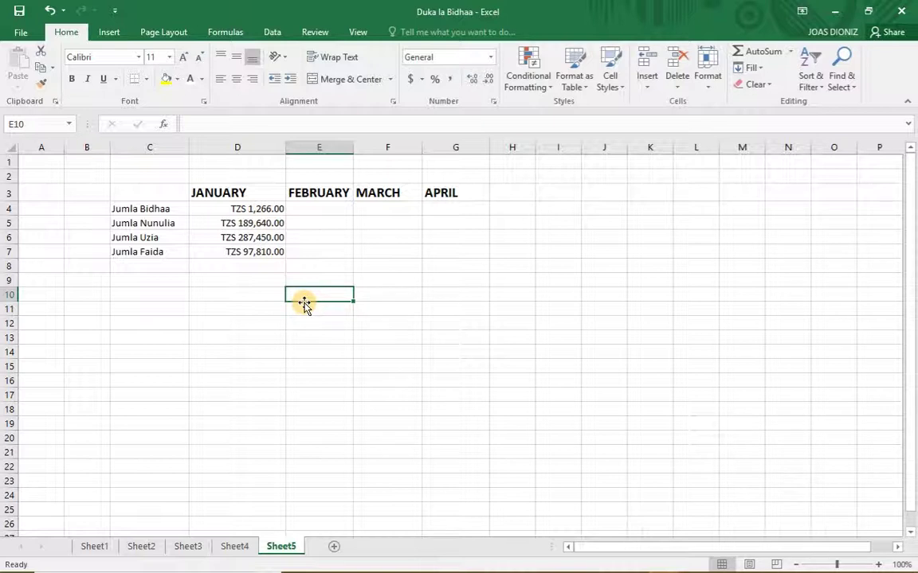
Step: Set E4 to the SUM of Sheet2's Idadi column C4:C19
left_click(330, 208)
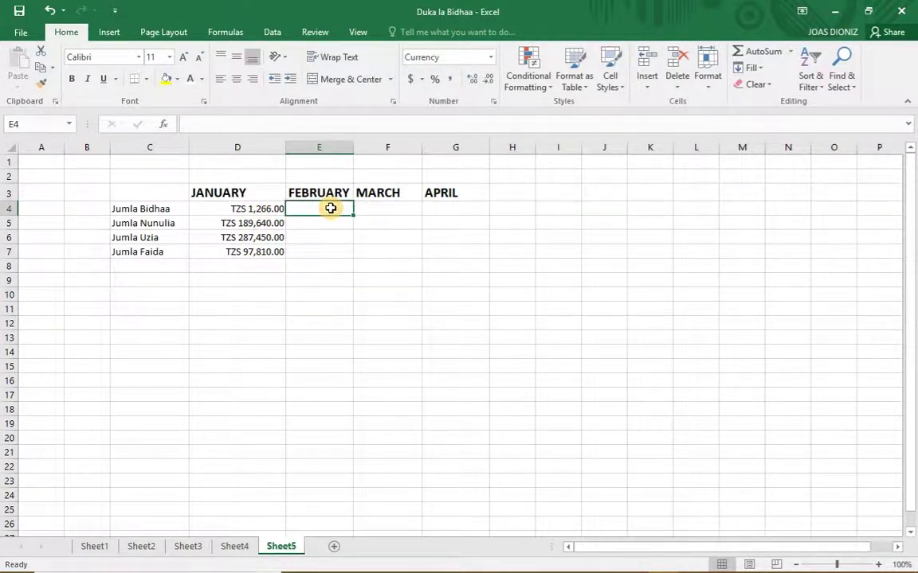
left_click(397, 206)
left_click(448, 206)
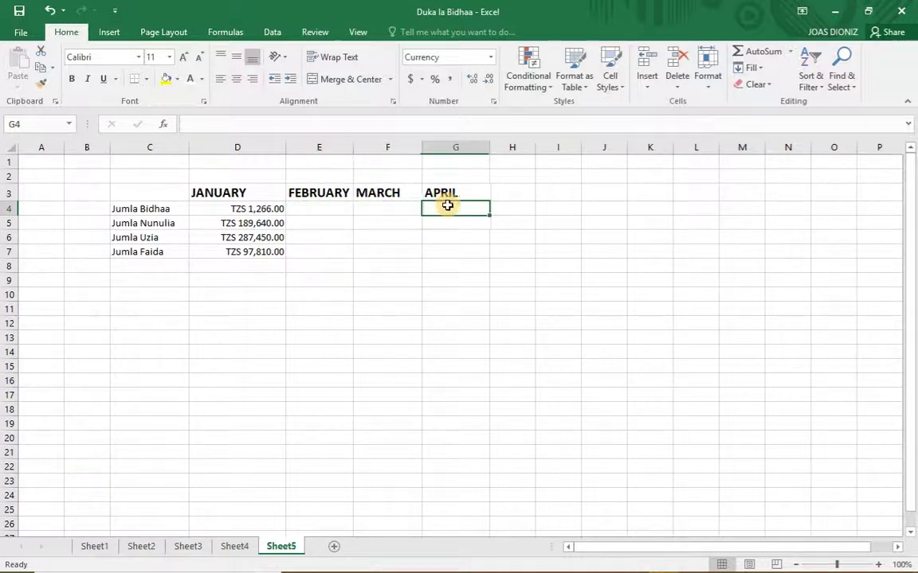
left_click(310, 208)
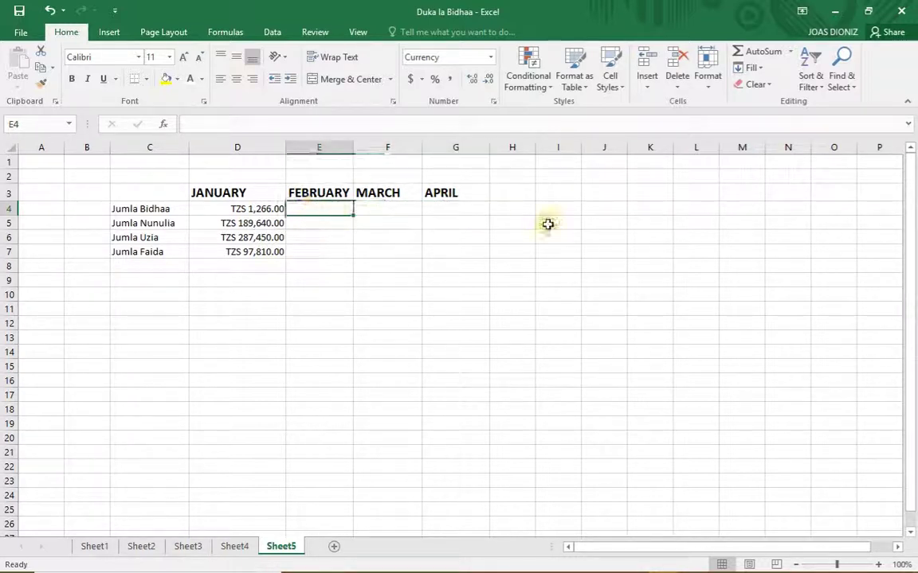
left_click(791, 53)
left_click(762, 69)
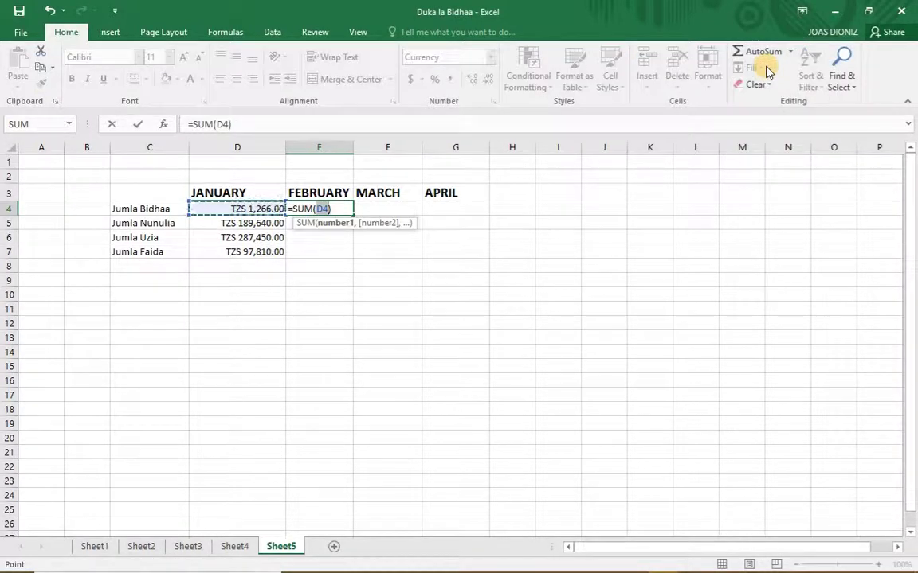
left_click(141, 547)
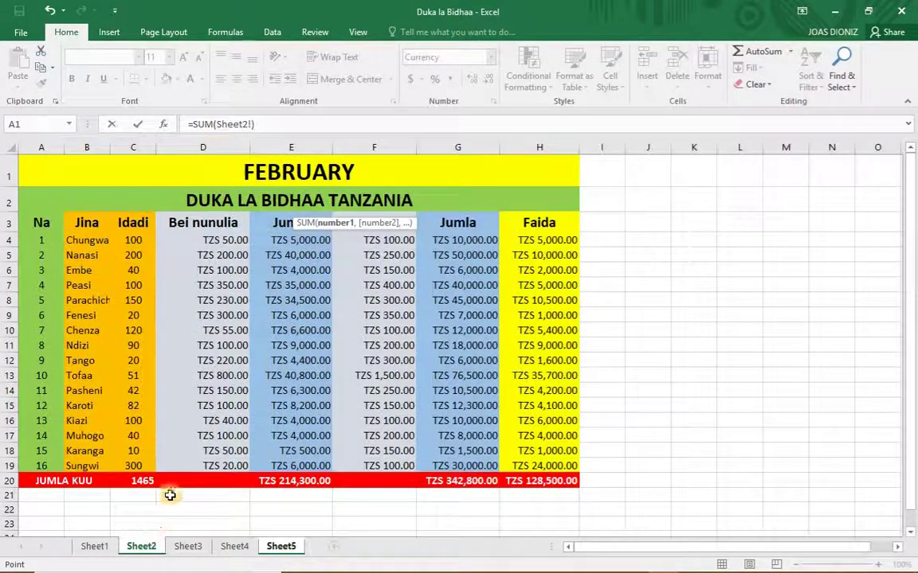
left_click_drag(136, 239, 133, 466)
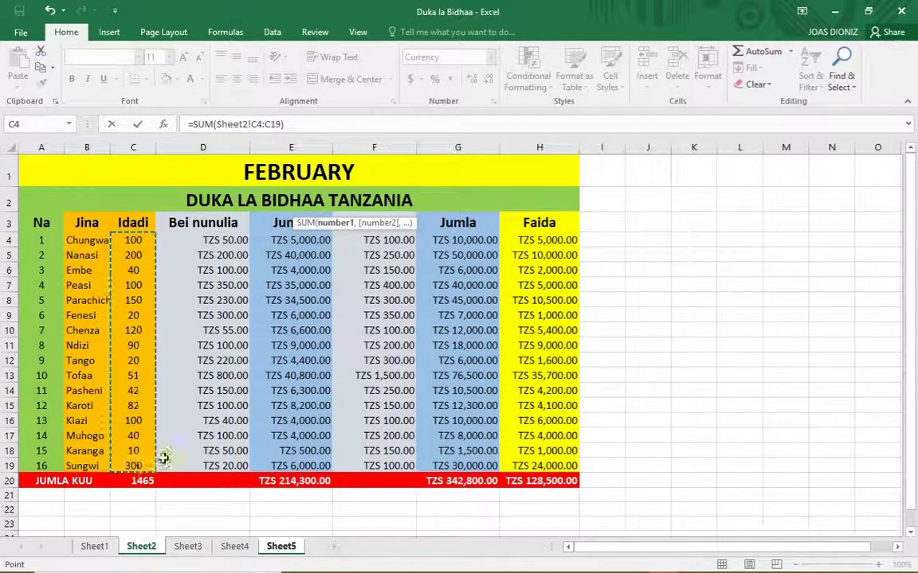
key("Return")
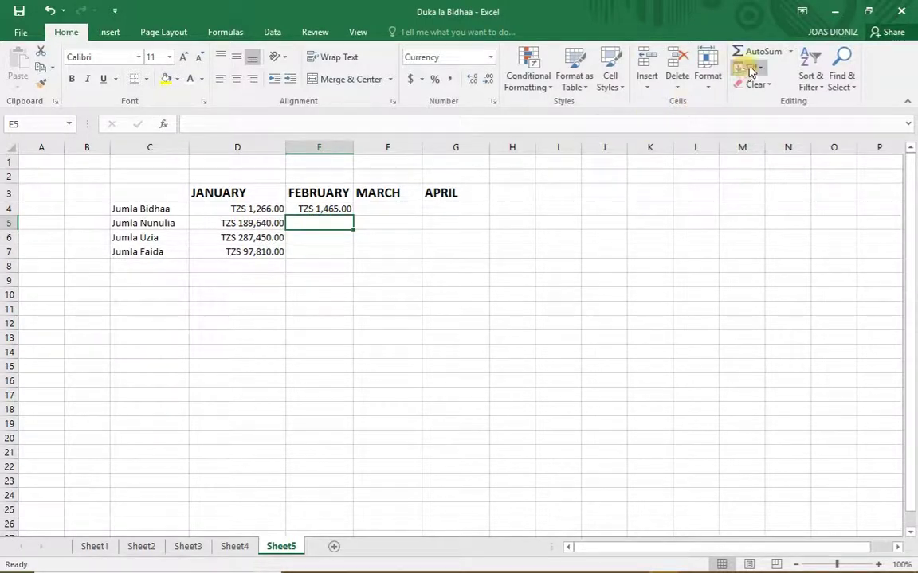
Step: Set E5 and E6 to SUMs of Sheet2's E4:E19 and G4:G19
left_click(790, 51)
left_click(762, 70)
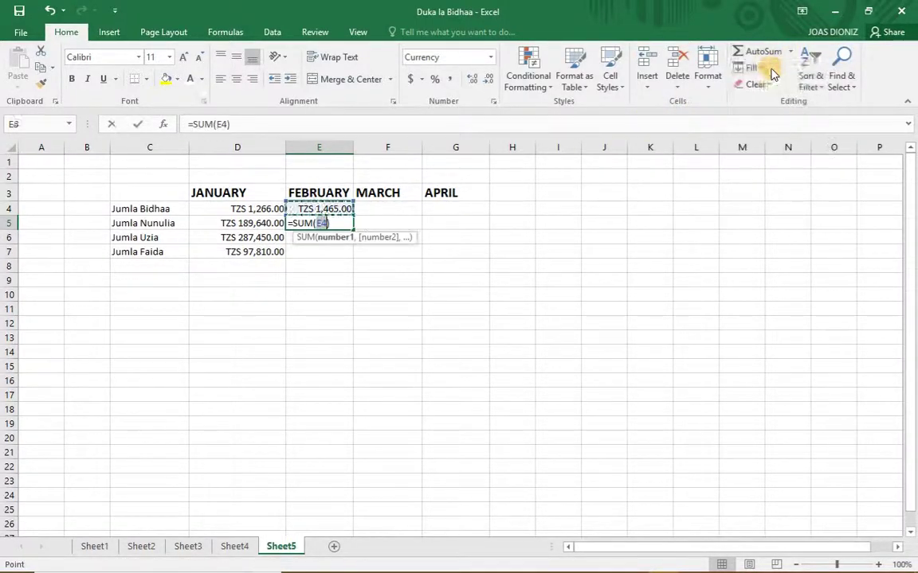
left_click(152, 547)
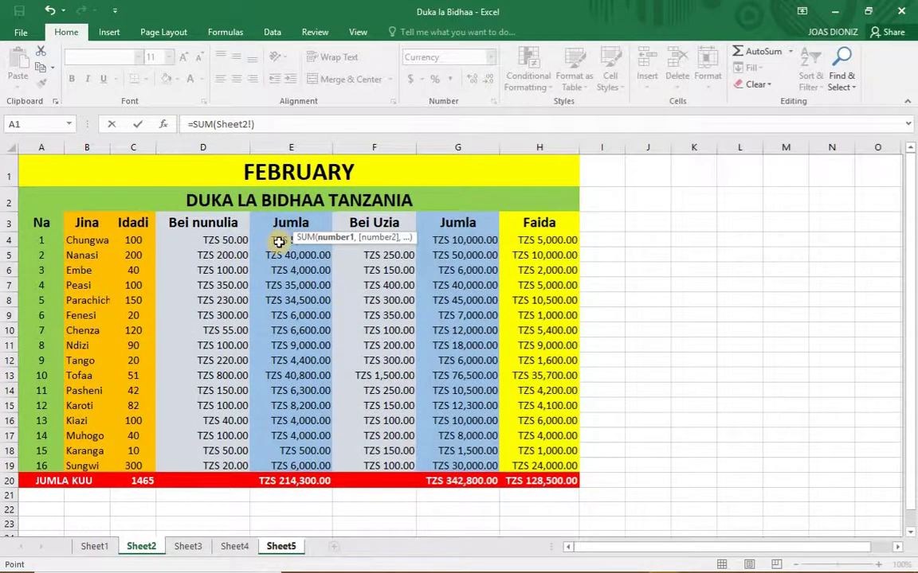
left_click_drag(279, 242, 292, 467)
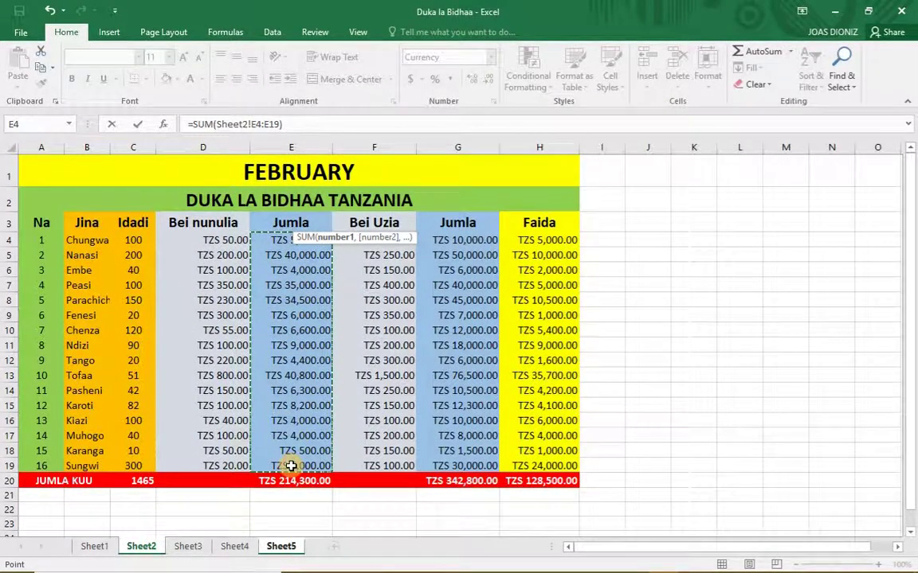
key("Return")
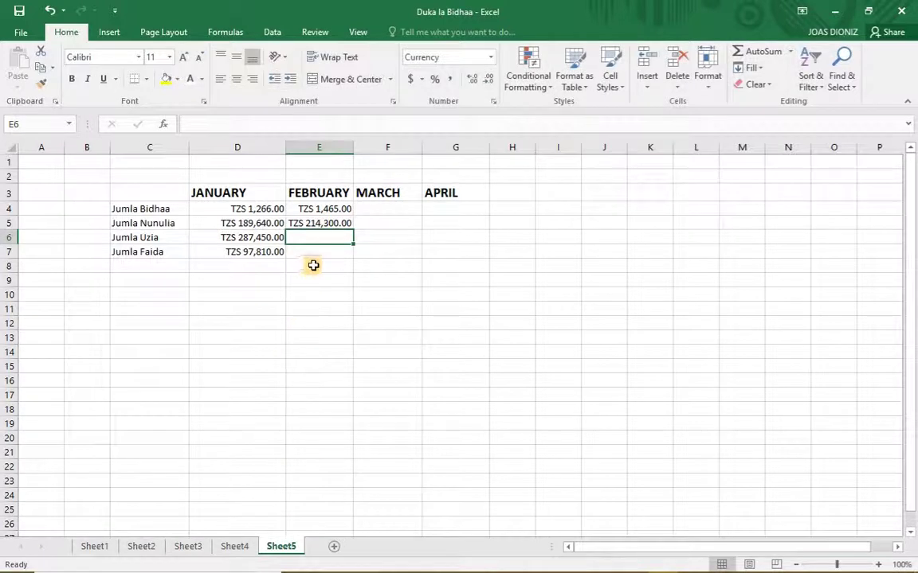
left_click(788, 52)
left_click(763, 71)
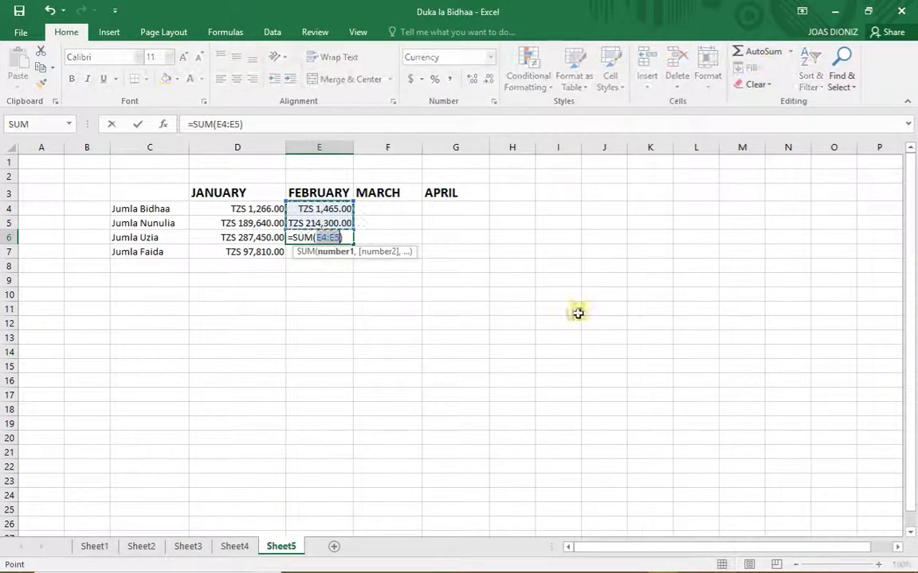
left_click(150, 546)
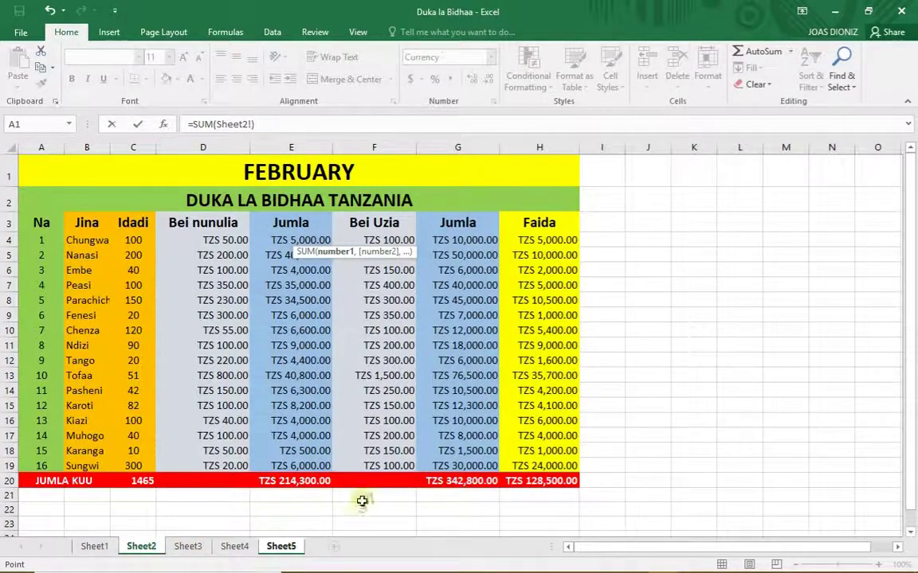
left_click_drag(462, 240, 458, 463)
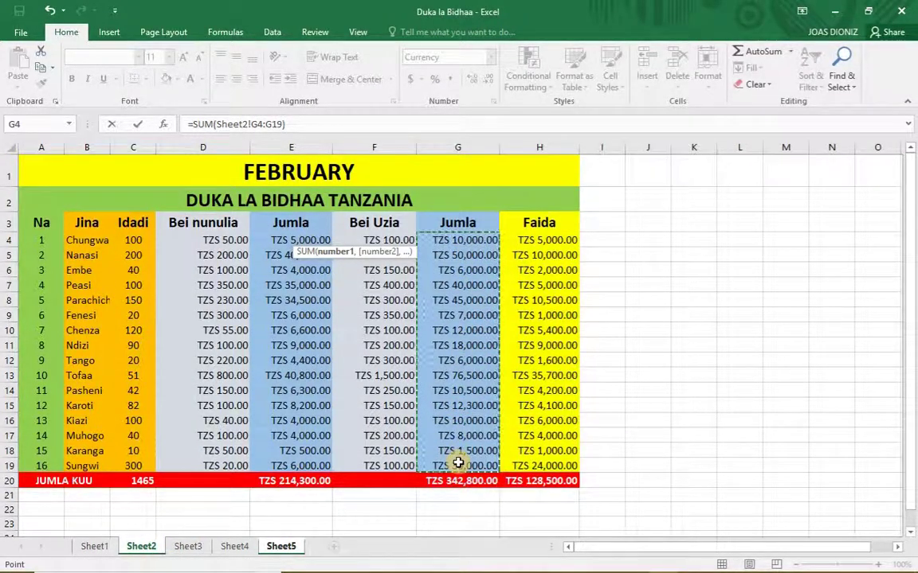
key("Return")
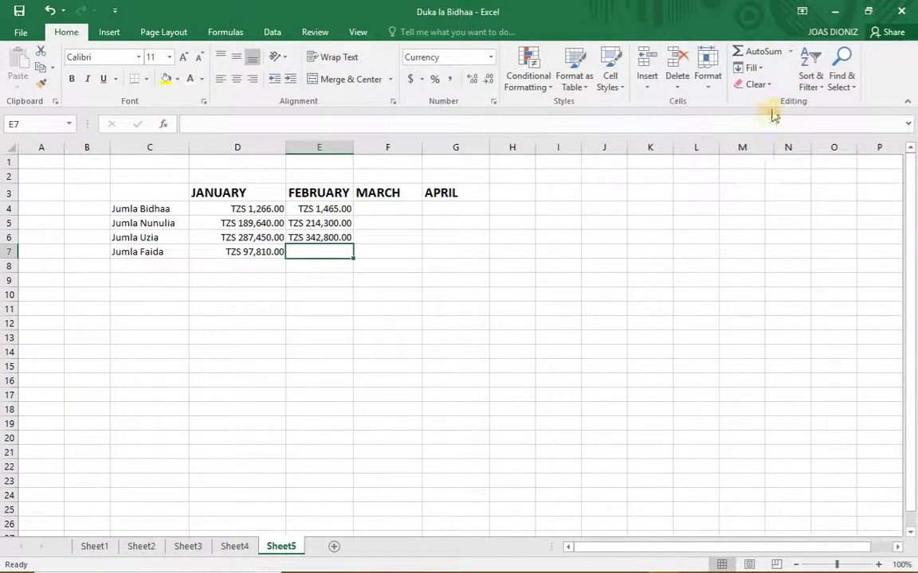
Step: Set E7 to the SUM of Sheet2's Faida column H4:H19 and compare with Sheet2
left_click(790, 52)
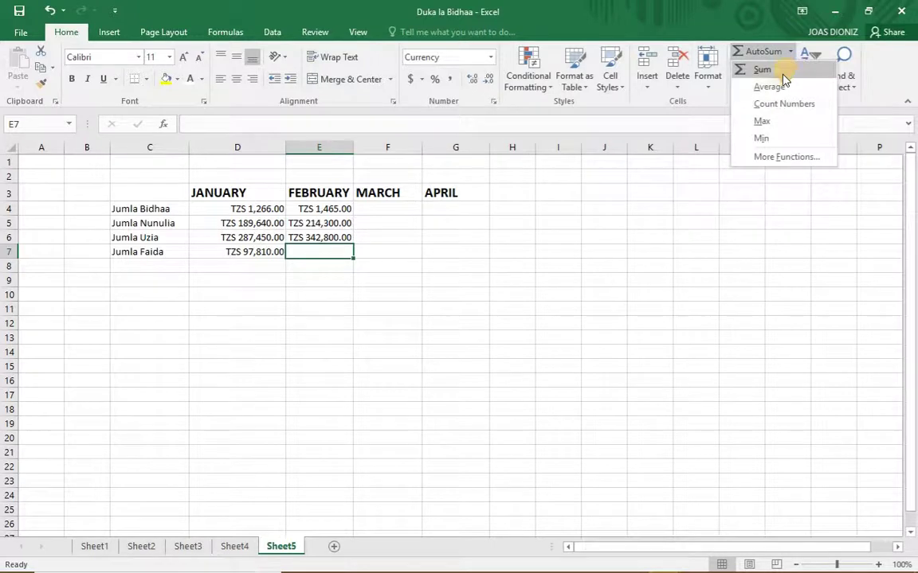
left_click(782, 73)
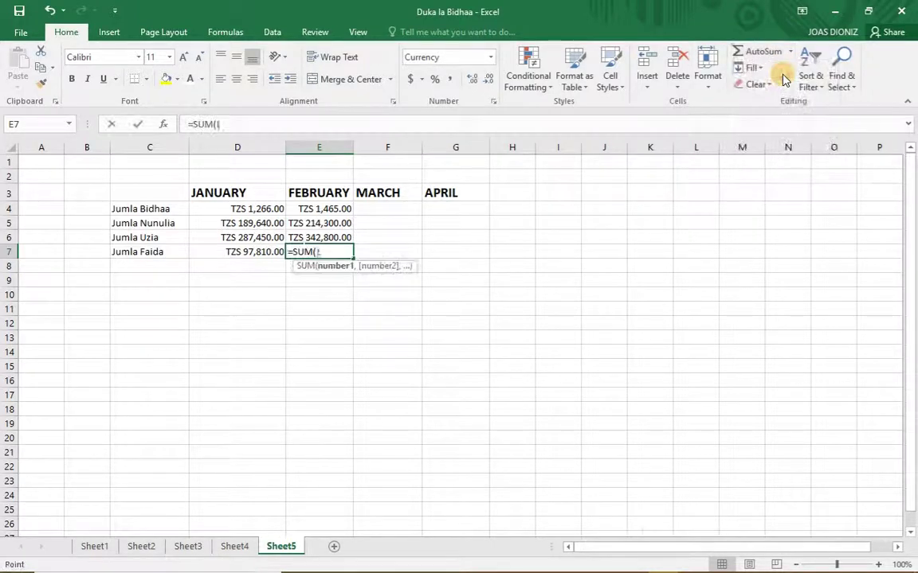
left_click(142, 550)
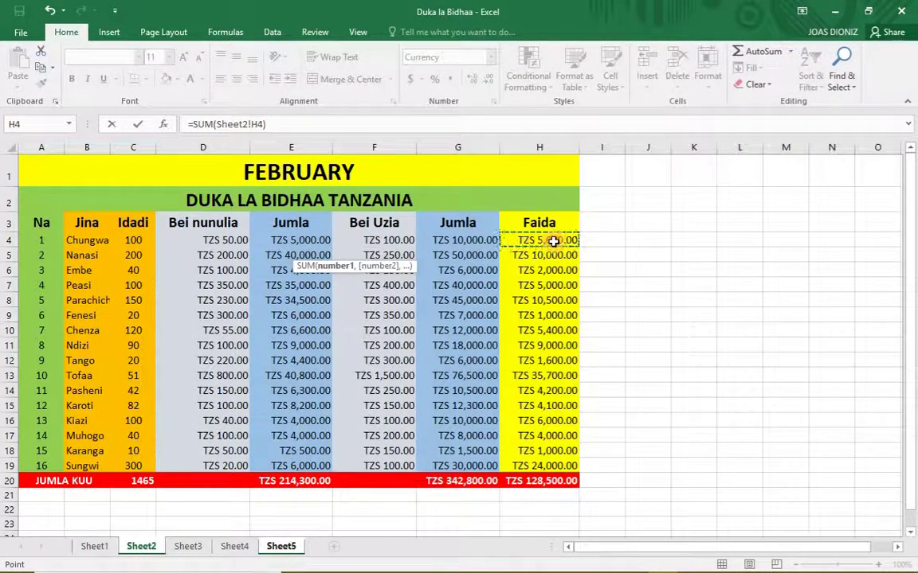
left_click_drag(552, 242, 546, 467)
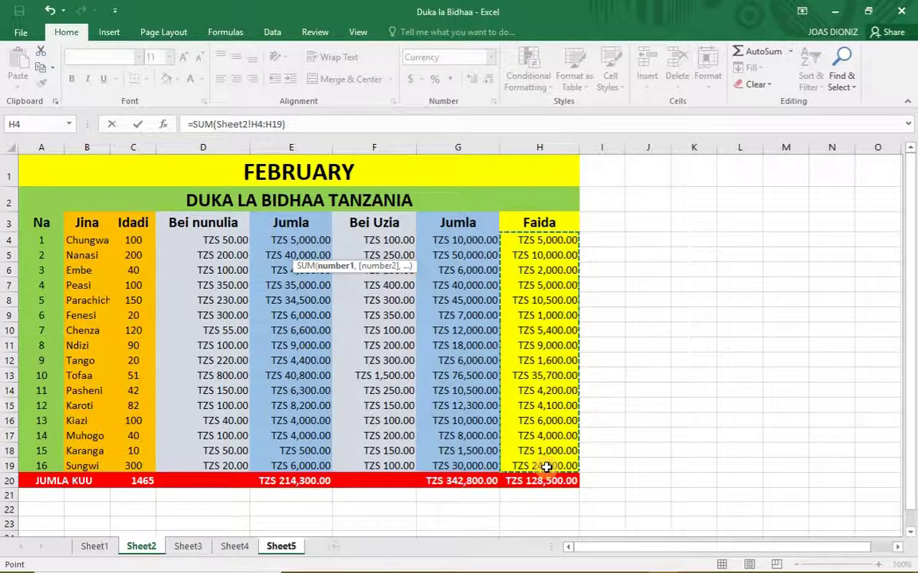
key("Return")
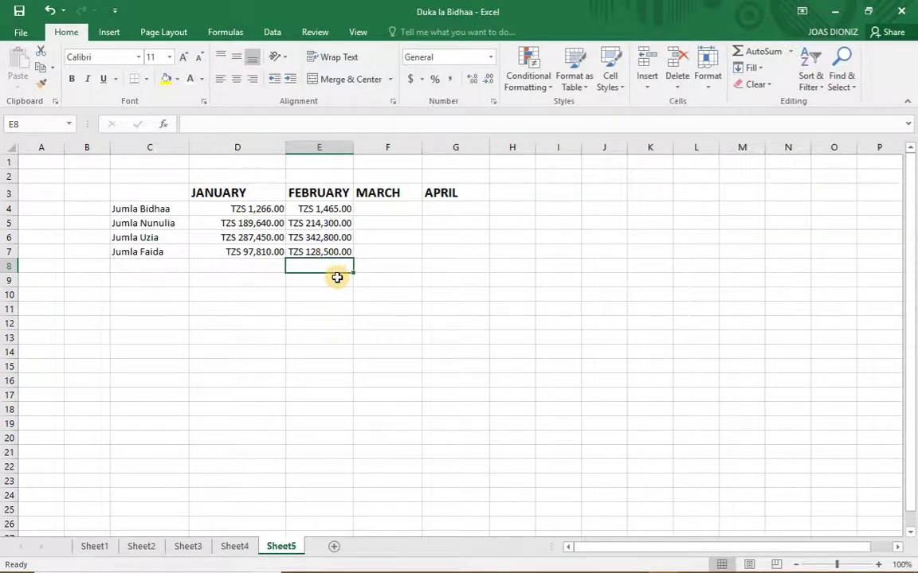
left_click(137, 547)
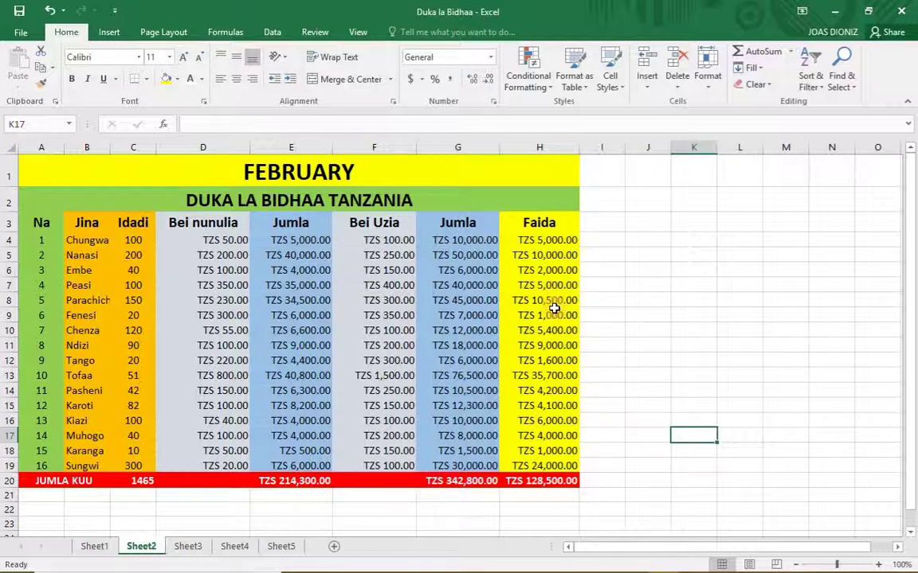
left_click(281, 547)
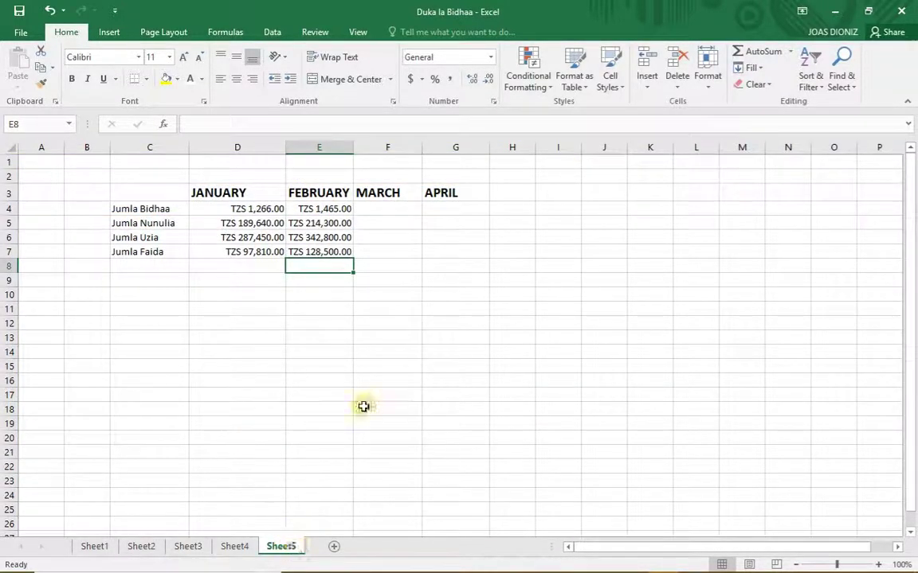
left_click(406, 218)
left_click(454, 195)
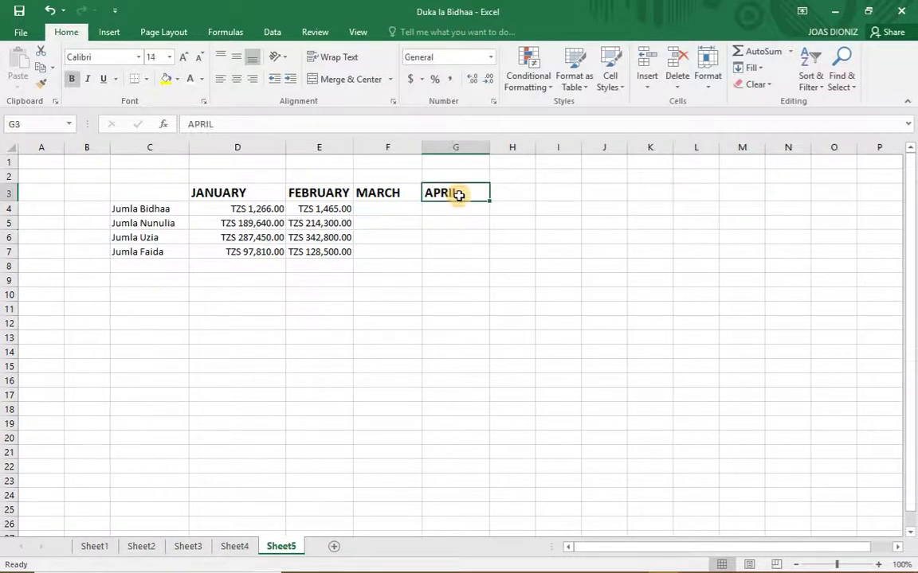
left_click(406, 208)
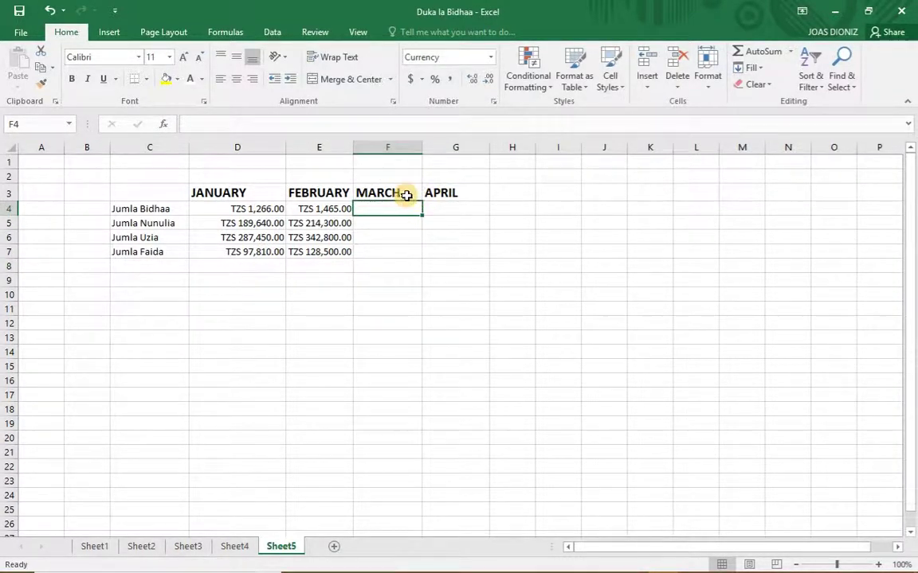
Step: Set F4 and F5 to SUMs of Sheet3's C4:C19 and E4:E19
left_click(792, 52)
left_click(752, 68)
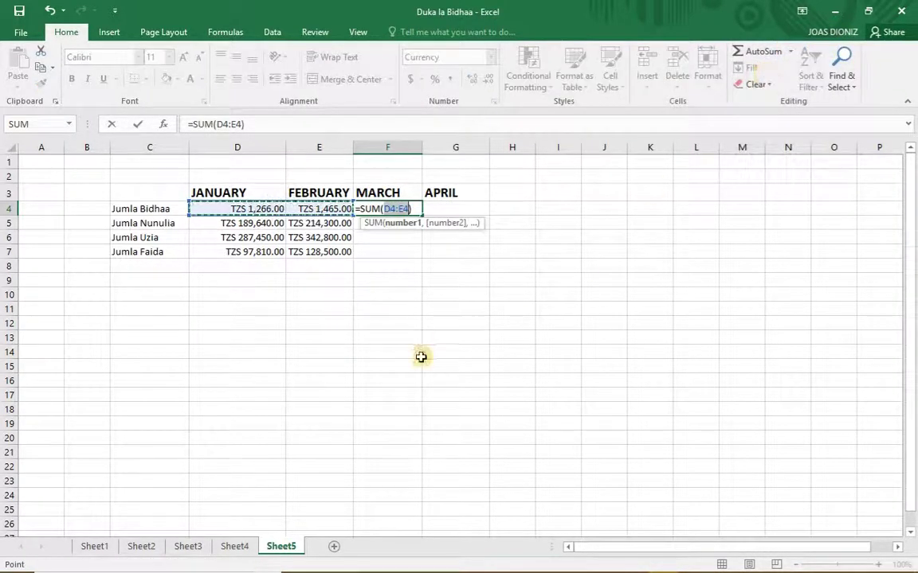
left_click(188, 547)
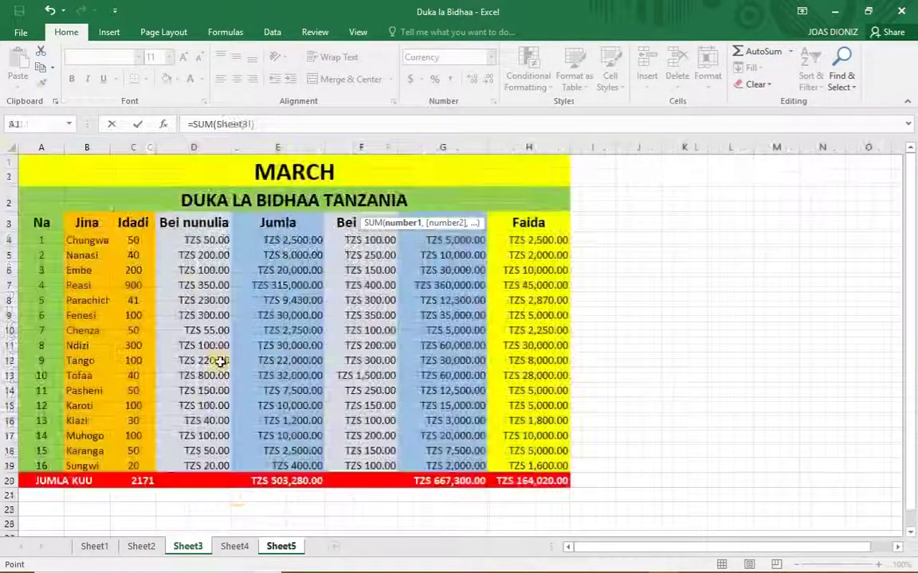
left_click_drag(139, 241, 144, 465)
key("Return")
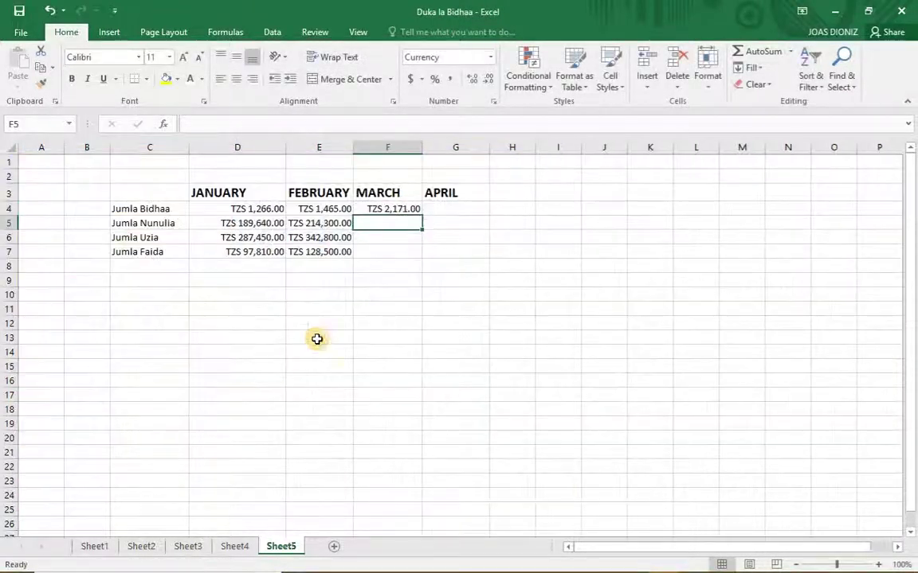
left_click(789, 51)
left_click(787, 70)
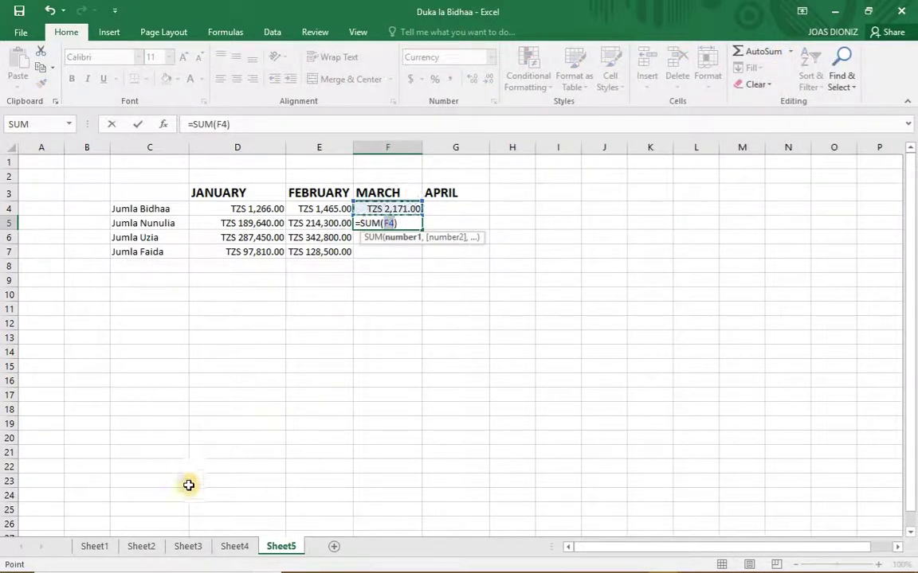
left_click(180, 548)
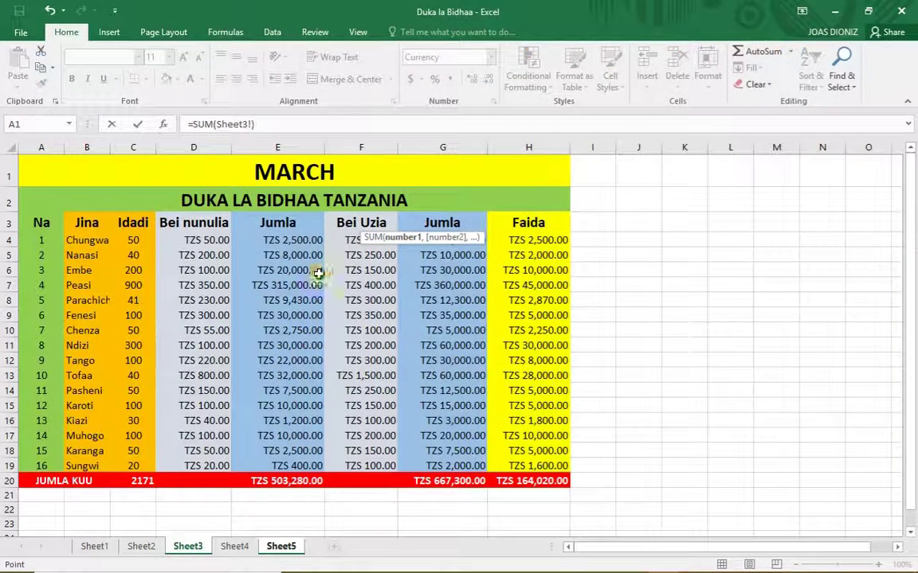
left_click_drag(308, 242, 313, 464)
key("Return")
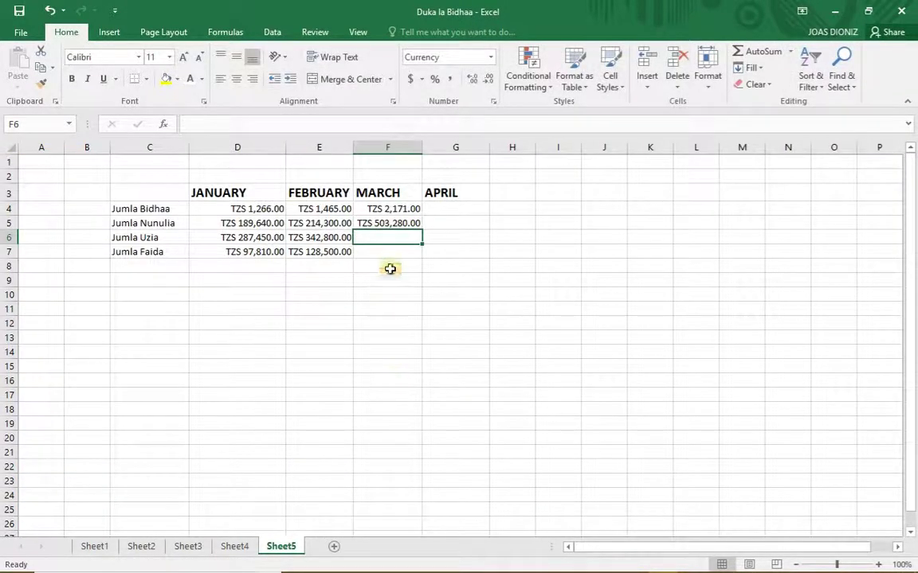
Step: Set F6 and F7 to SUMs of Sheet3's sales G4:G19 and profit H4:H19
left_click(790, 52)
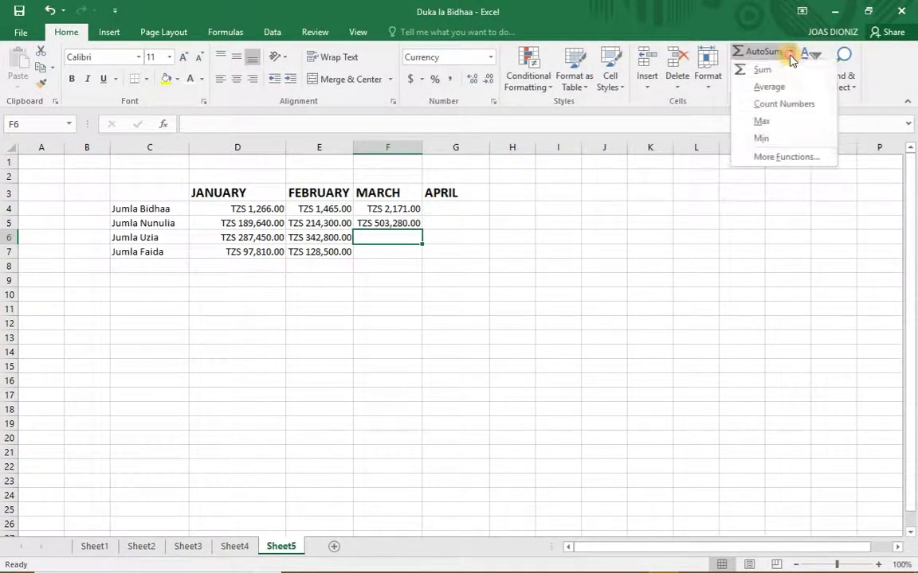
left_click(776, 70)
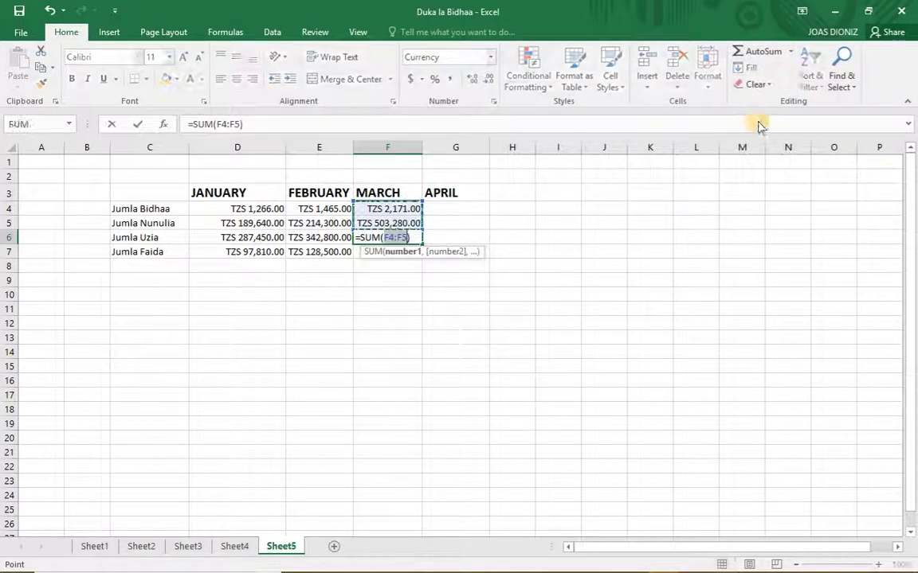
left_click(188, 546)
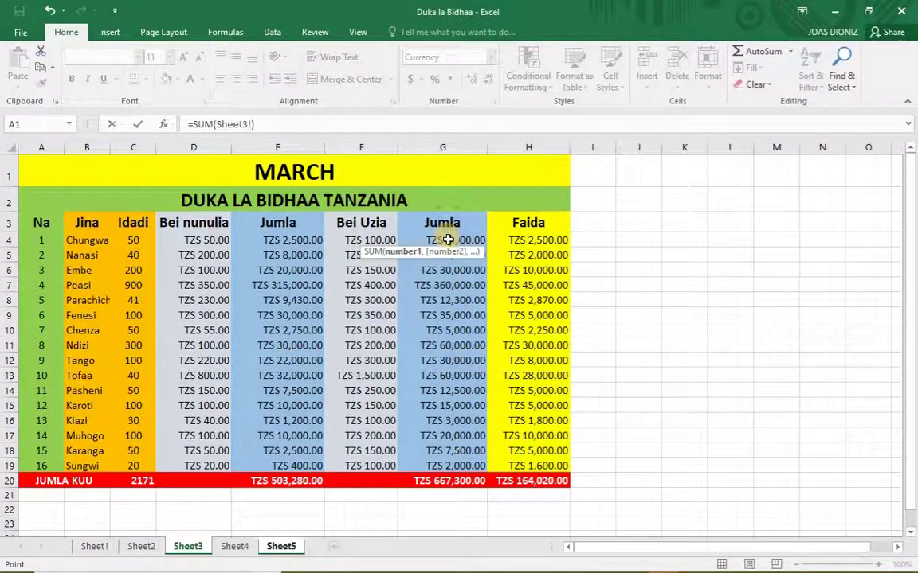
left_click_drag(448, 240, 461, 464)
key("Return")
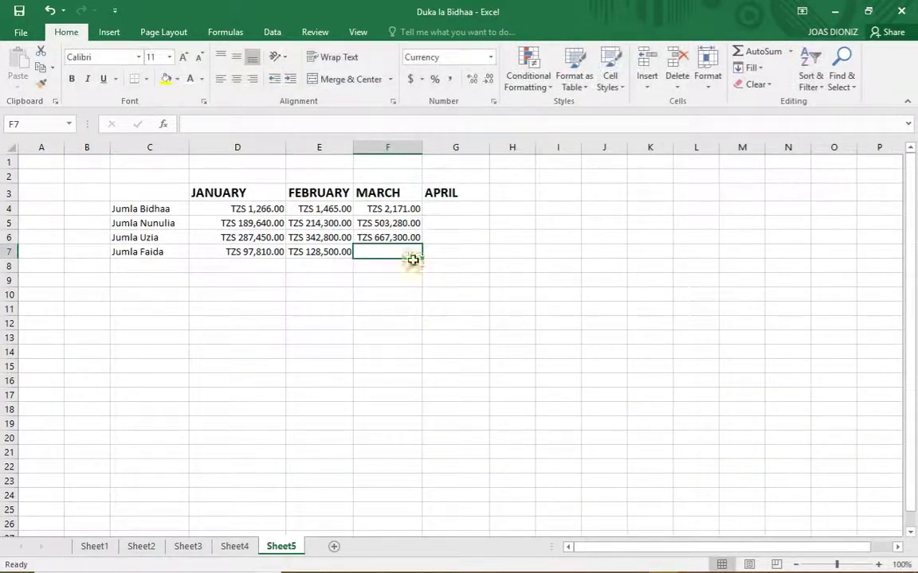
left_click(795, 52)
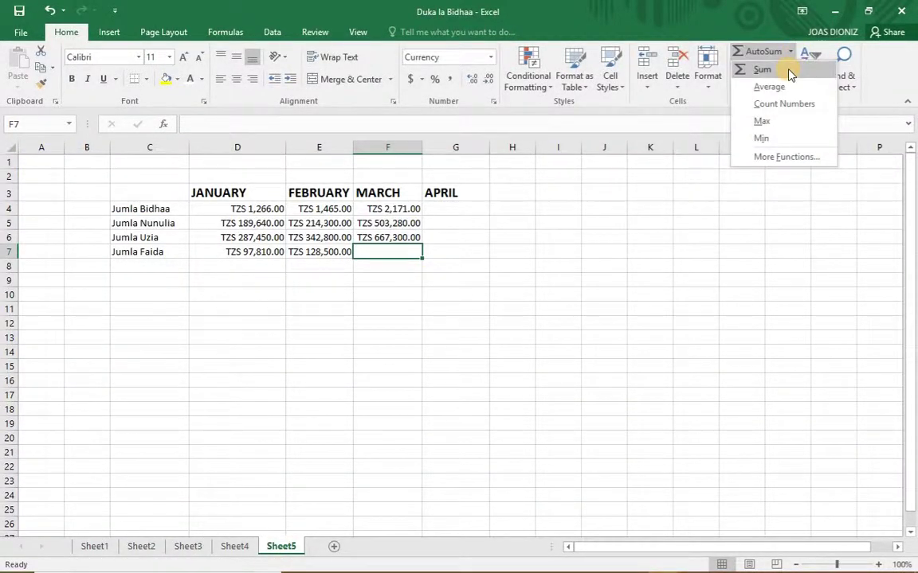
left_click(752, 67)
left_click(191, 548)
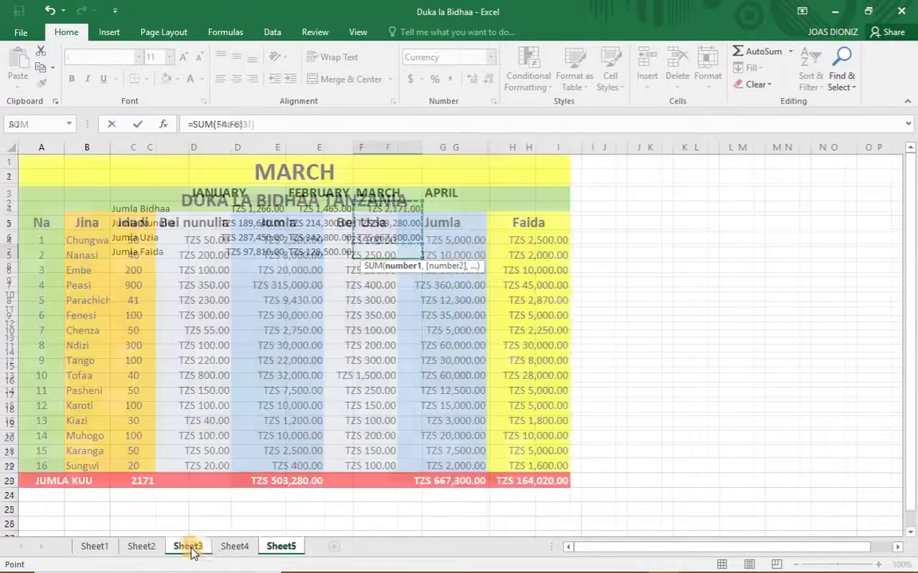
left_click_drag(544, 239, 542, 463)
key("Return")
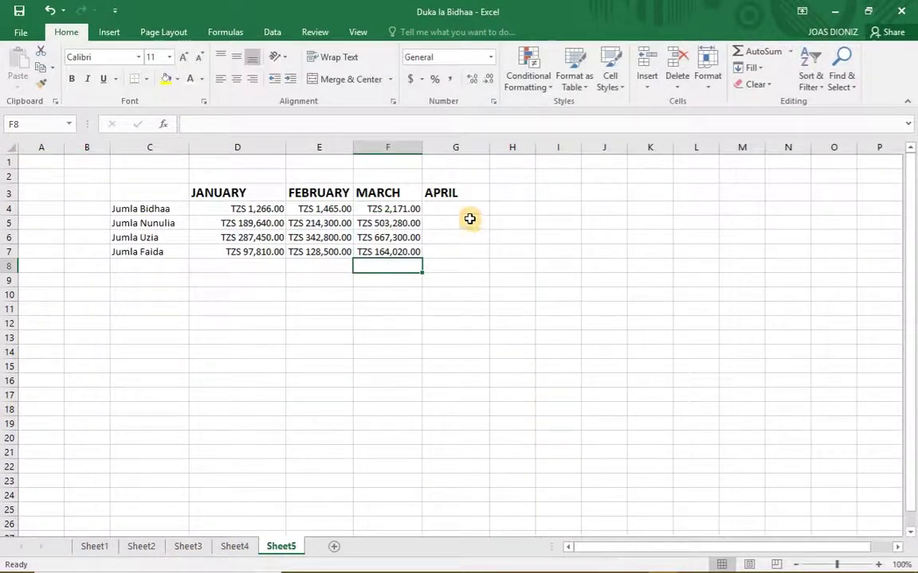
left_click(468, 211)
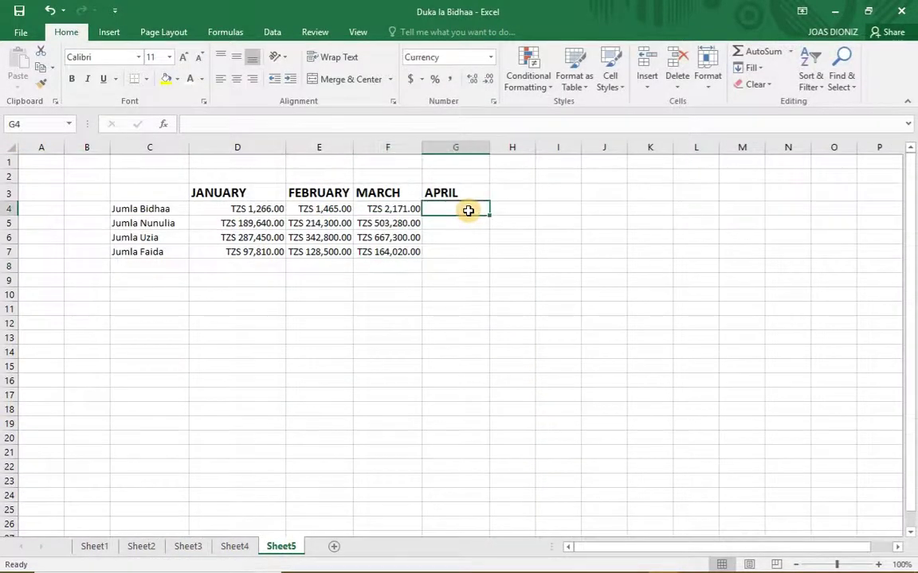
Step: Set G4 and G5 to SUMs of Sheet4's quantities C4:C19 and purchases E4:E19
left_click(790, 51)
left_click(763, 70)
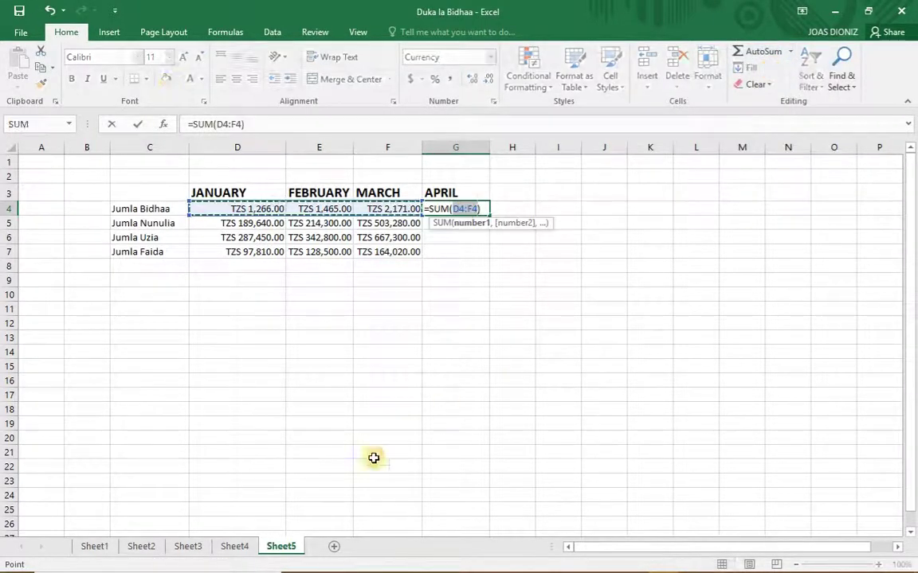
left_click(235, 548)
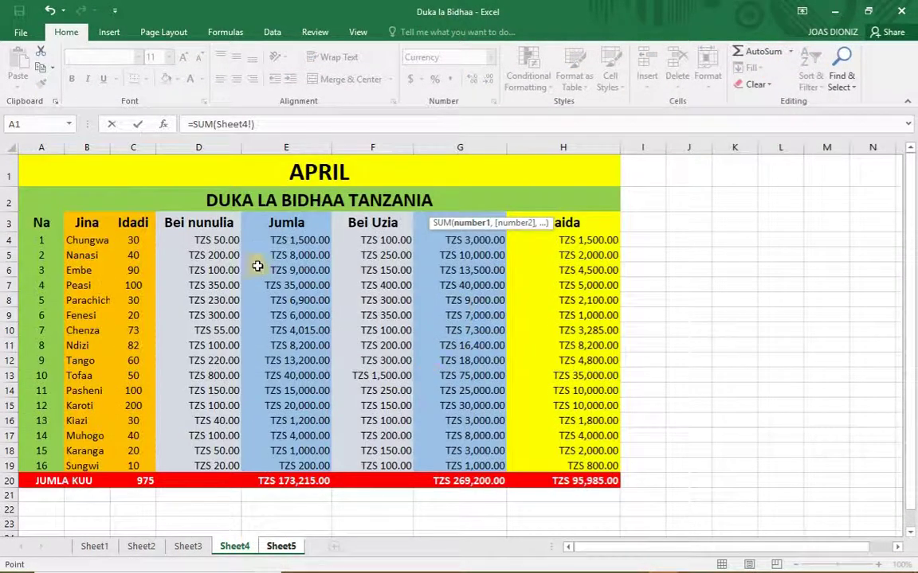
left_click_drag(139, 242, 133, 464)
key("Return")
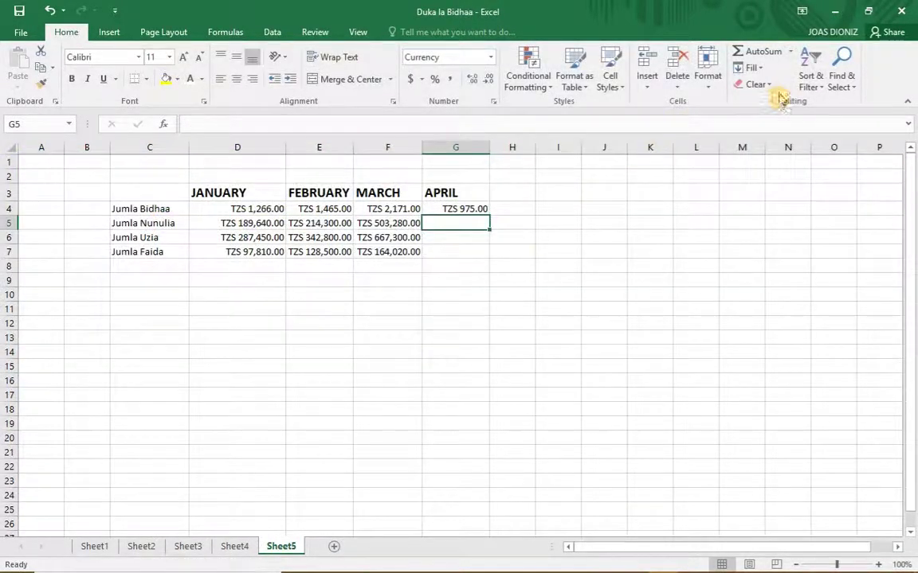
left_click(789, 51)
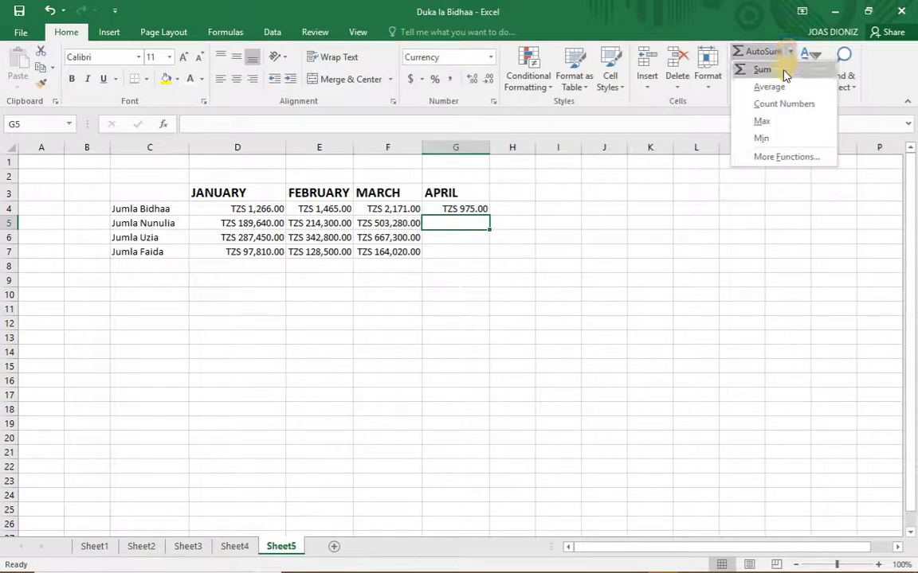
left_click(784, 71)
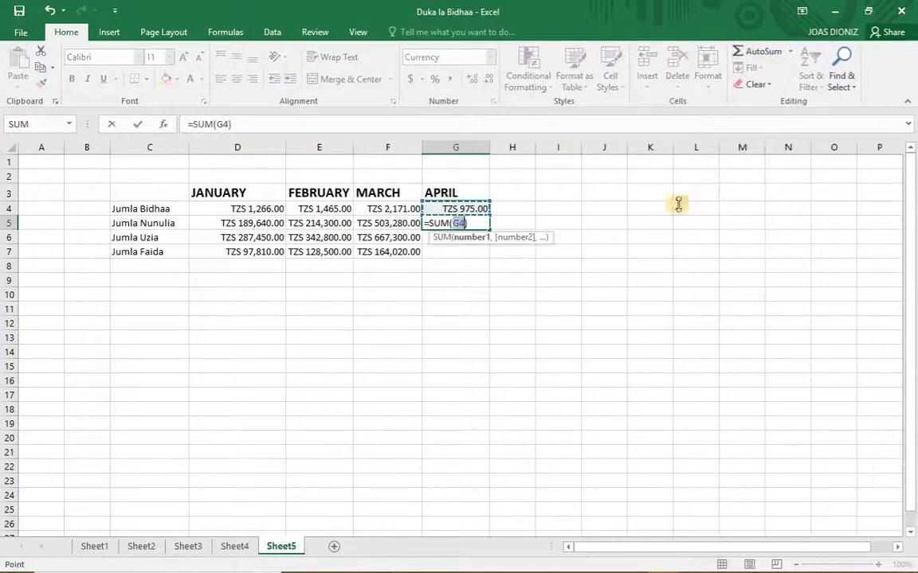
left_click(234, 546)
left_click_drag(309, 239, 312, 462)
key("Return")
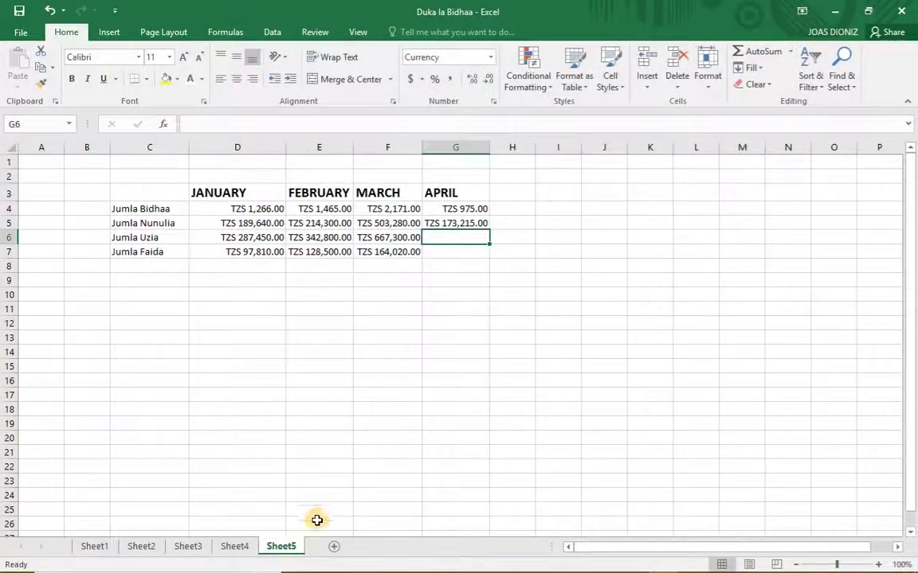
Step: Set G6 and G7 to SUMs of Sheet4's sales G4:G19 and profit H4:H19
left_click(791, 52)
left_click(776, 66)
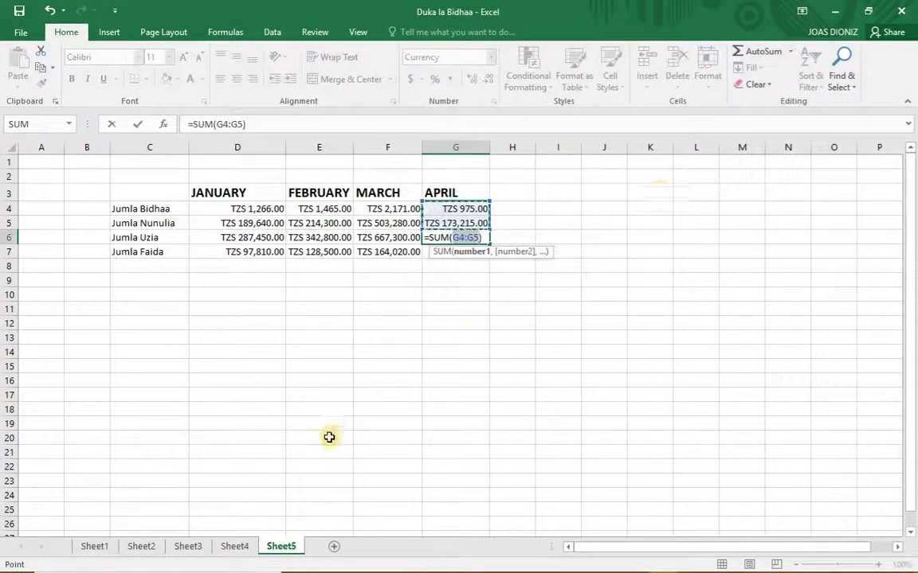
left_click(235, 546)
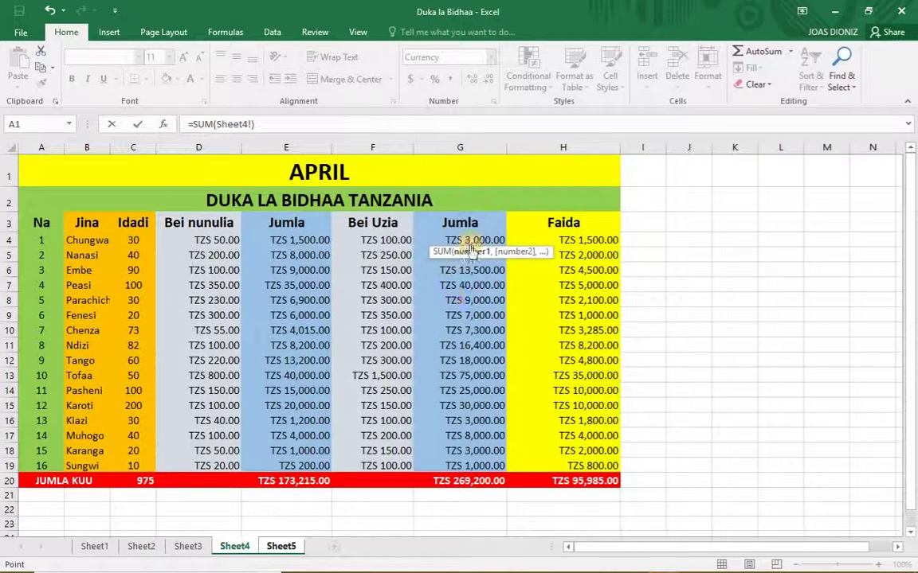
left_click_drag(472, 237, 459, 460)
key("Return")
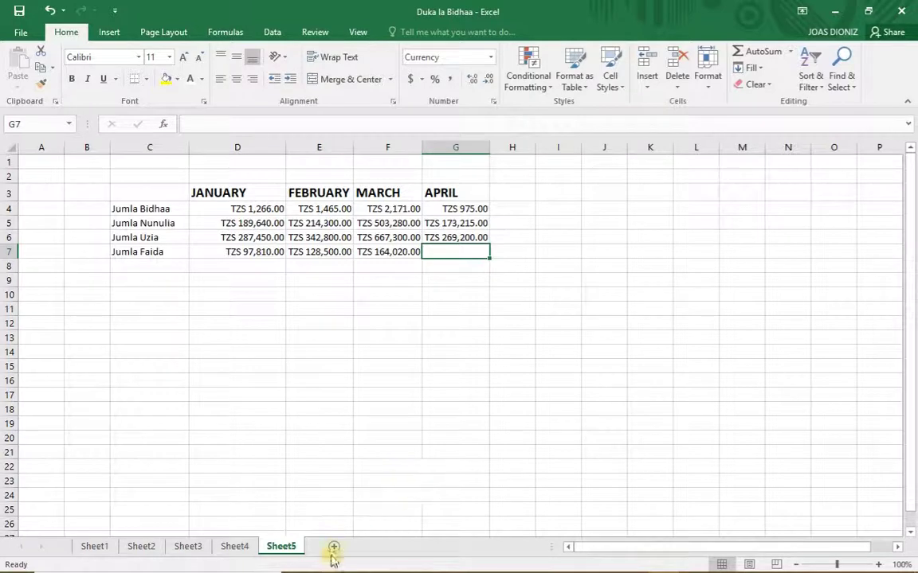
left_click(790, 51)
left_click(779, 73)
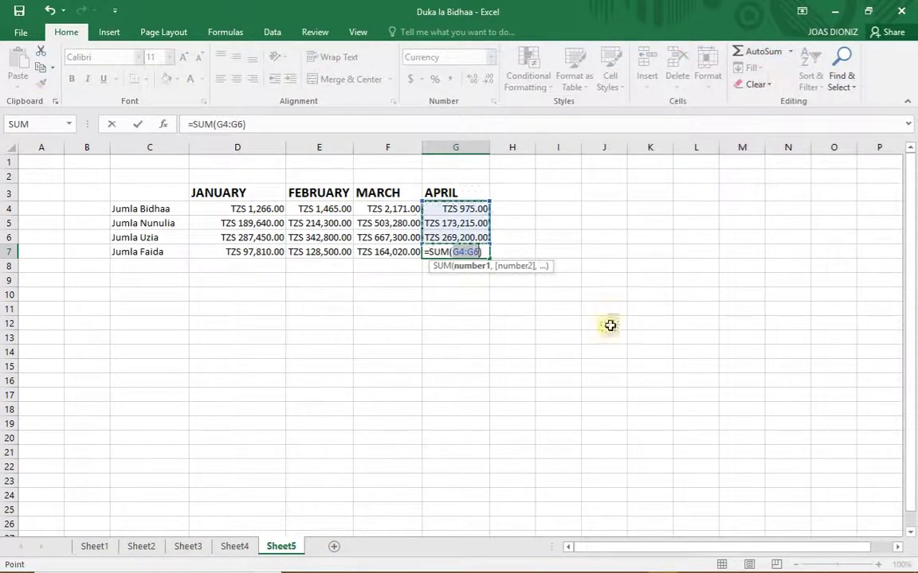
left_click(239, 550)
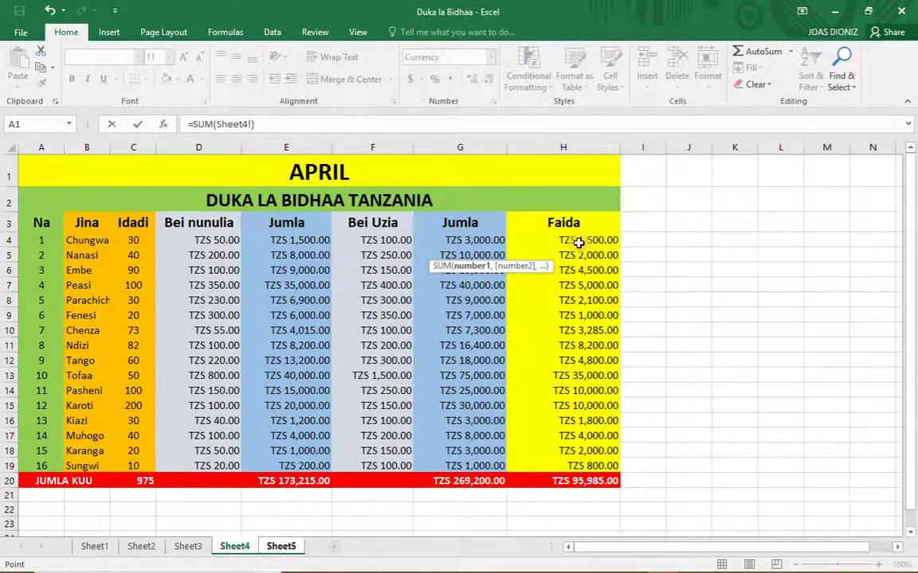
left_click_drag(580, 240, 584, 470)
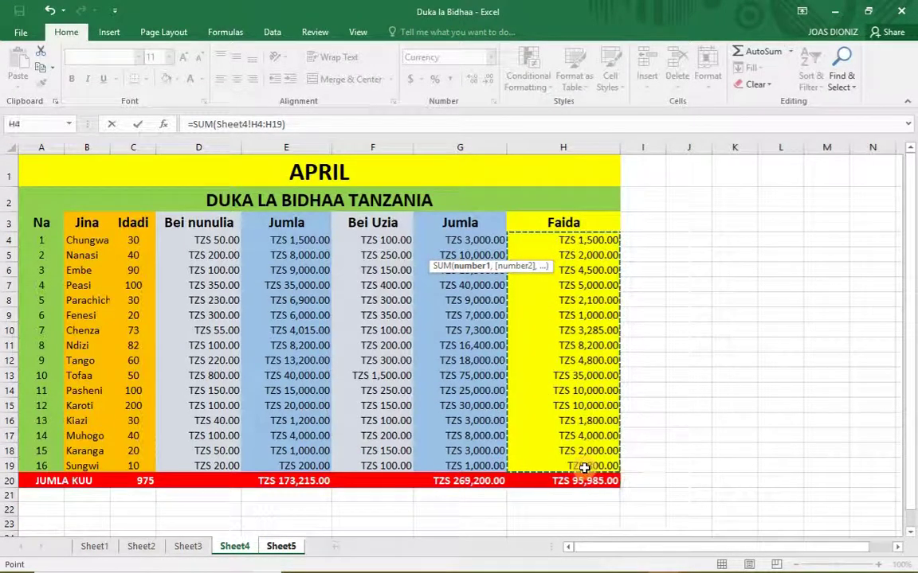
key("Return")
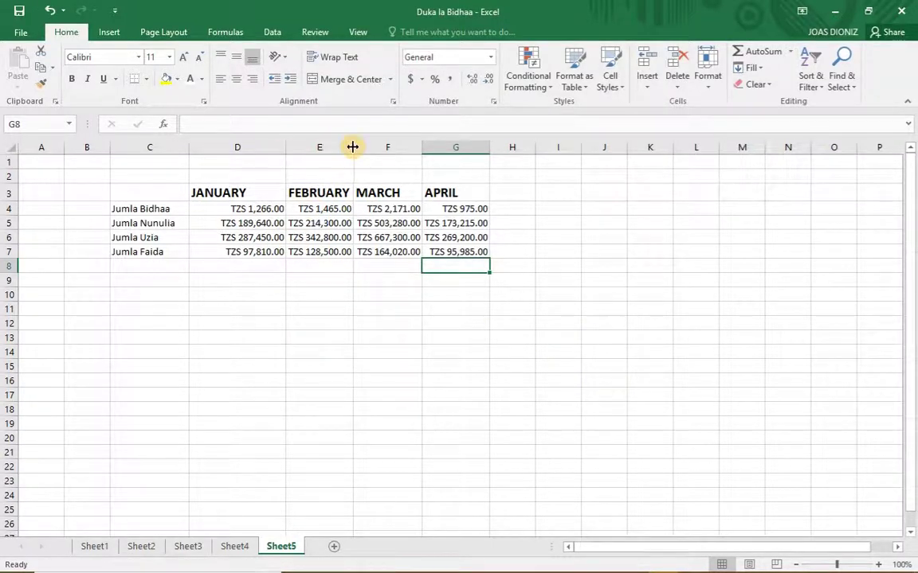
Step: Widen columns E, F and G so the February to April totals fit
left_click_drag(353, 146, 382, 146)
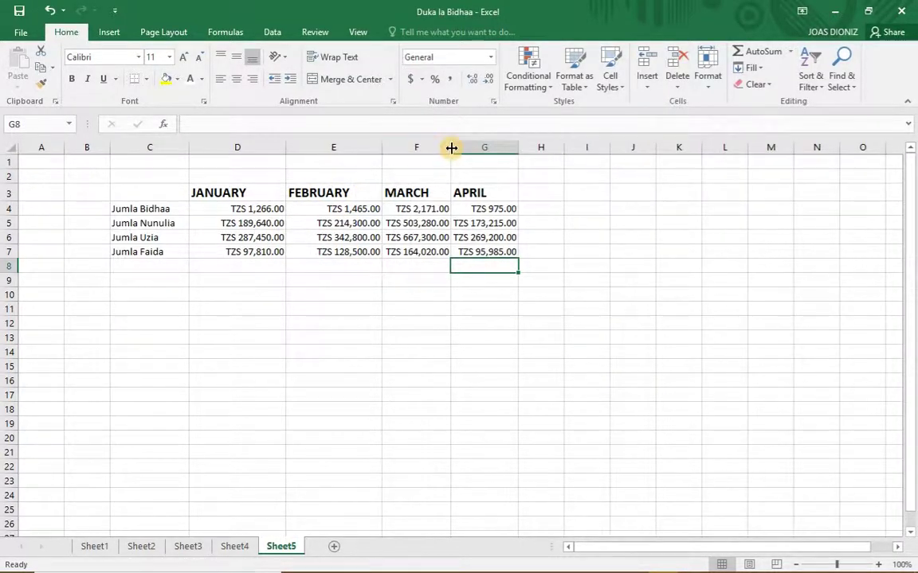
left_click_drag(451, 148, 474, 153)
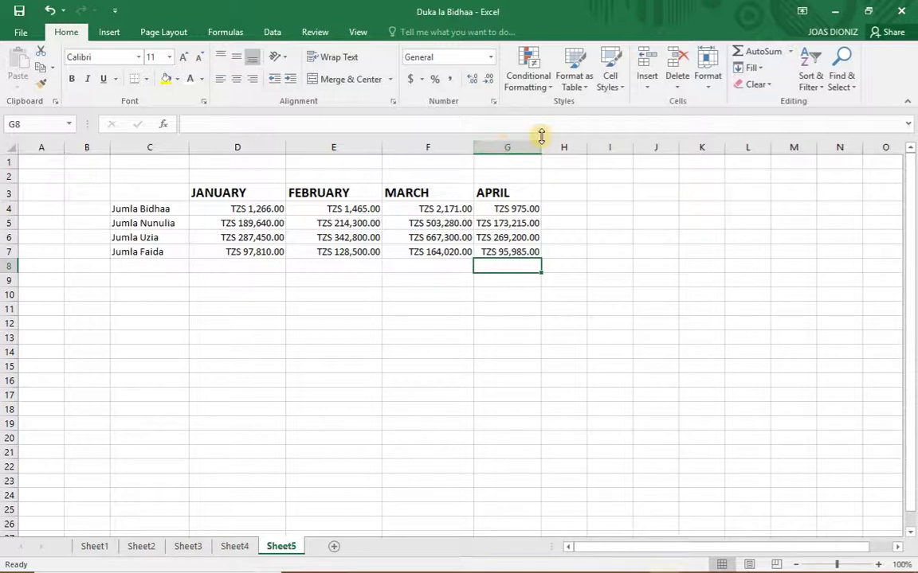
left_click_drag(541, 147, 569, 148)
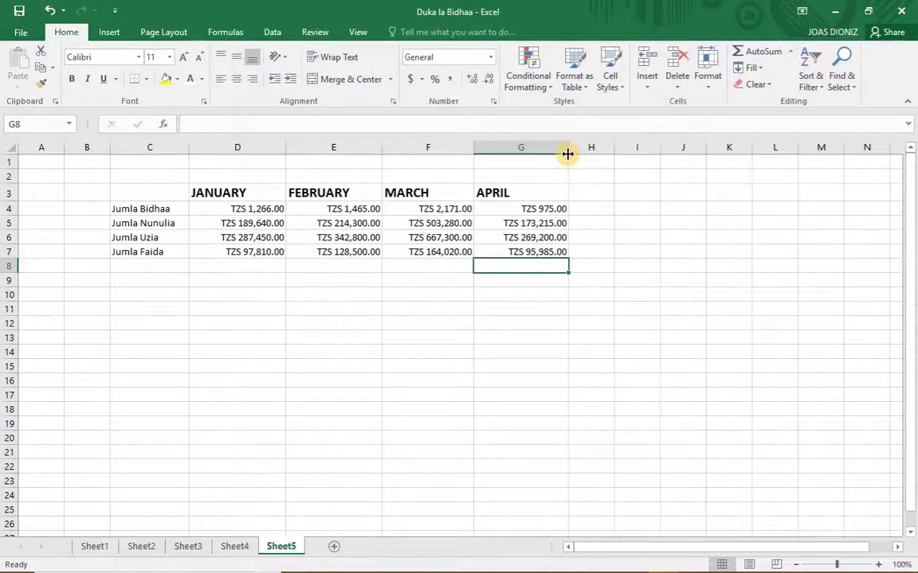
left_click(364, 323)
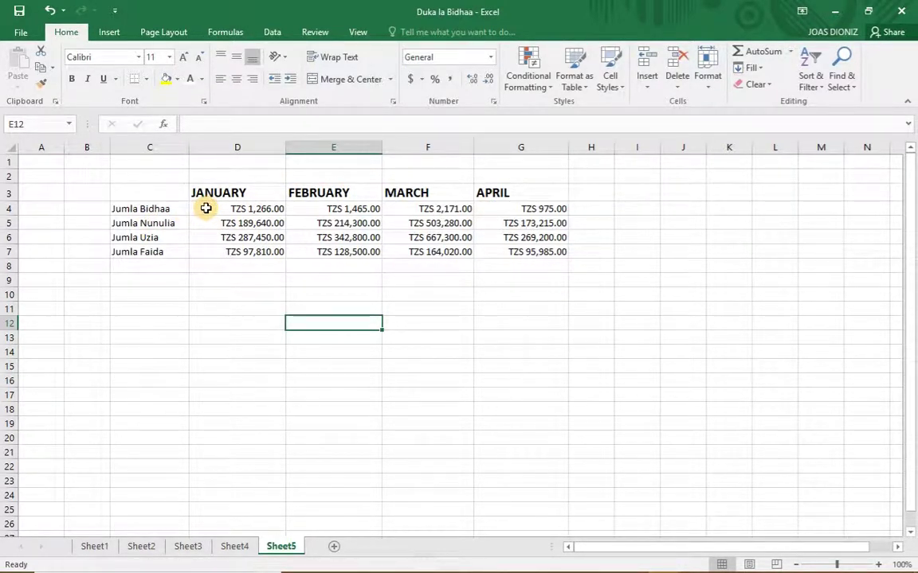
Step: Give the Jumla Bidhaa totals D4:G4 the General number format
left_click_drag(205, 209, 531, 212)
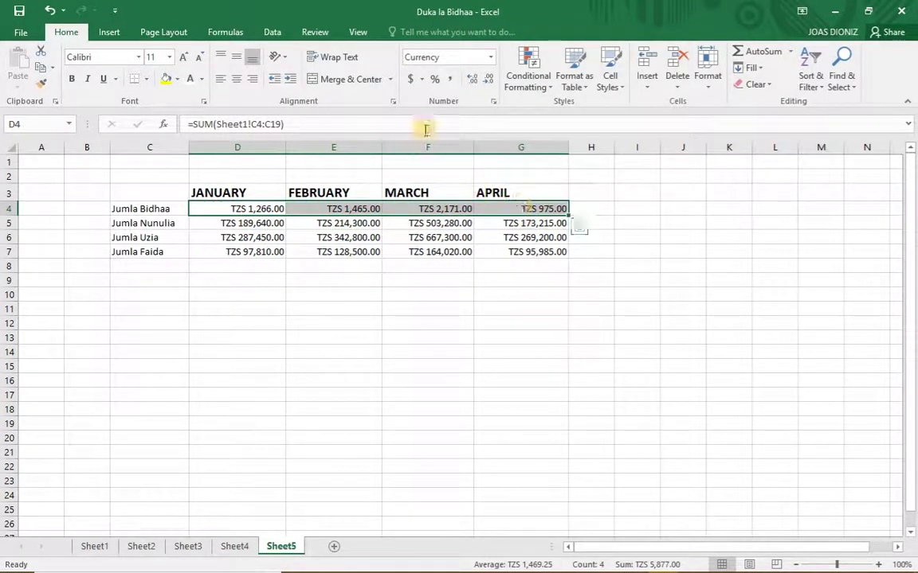
left_click(494, 57)
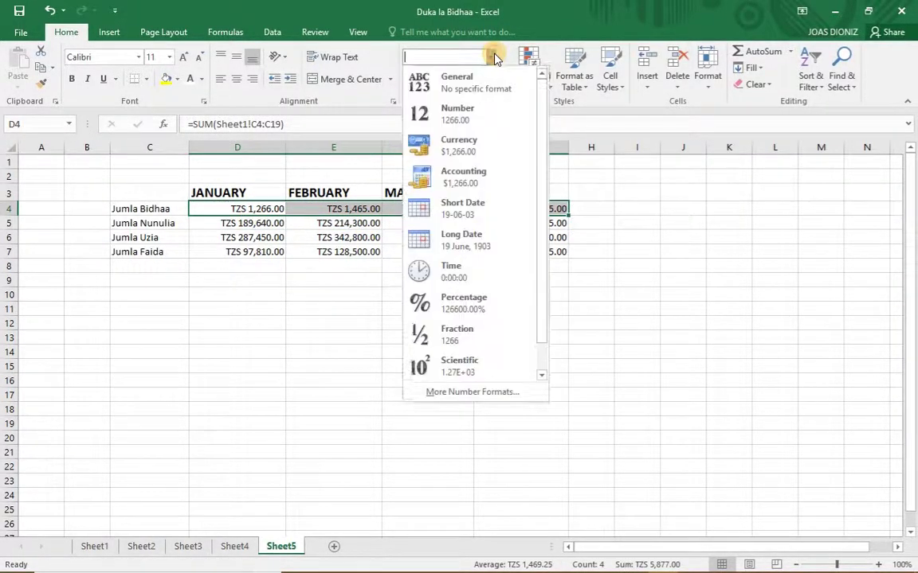
left_click(479, 83)
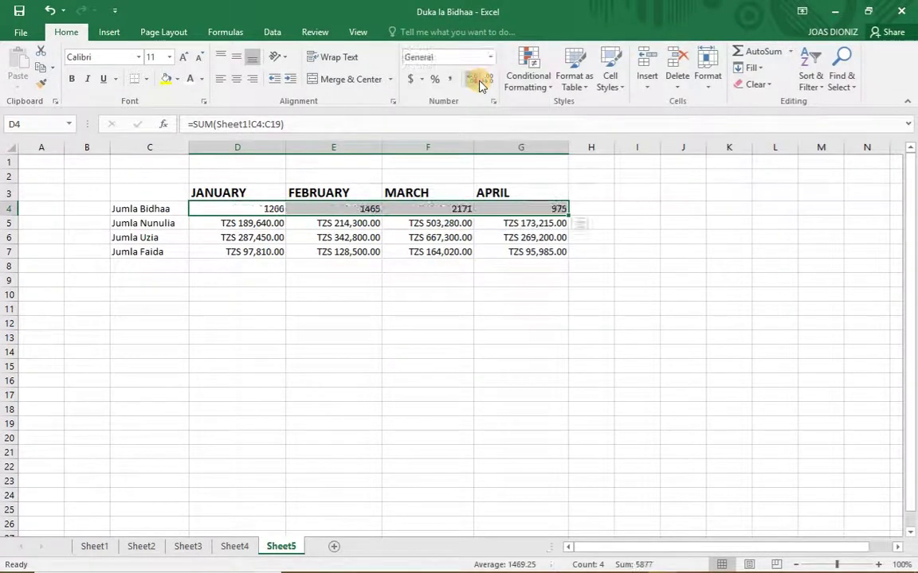
left_click(345, 300)
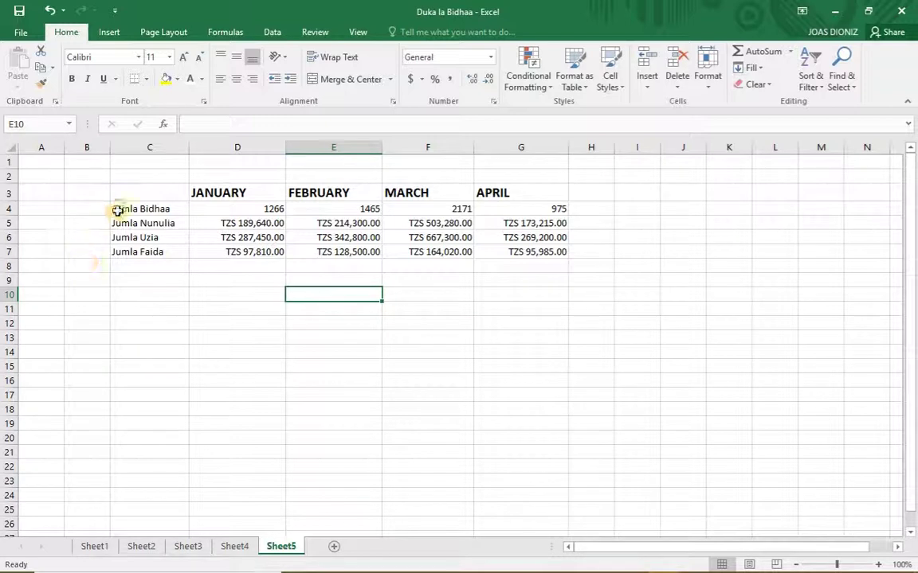
Step: Set the summary table C4:G7 to font size 12
left_click_drag(117, 208, 519, 252)
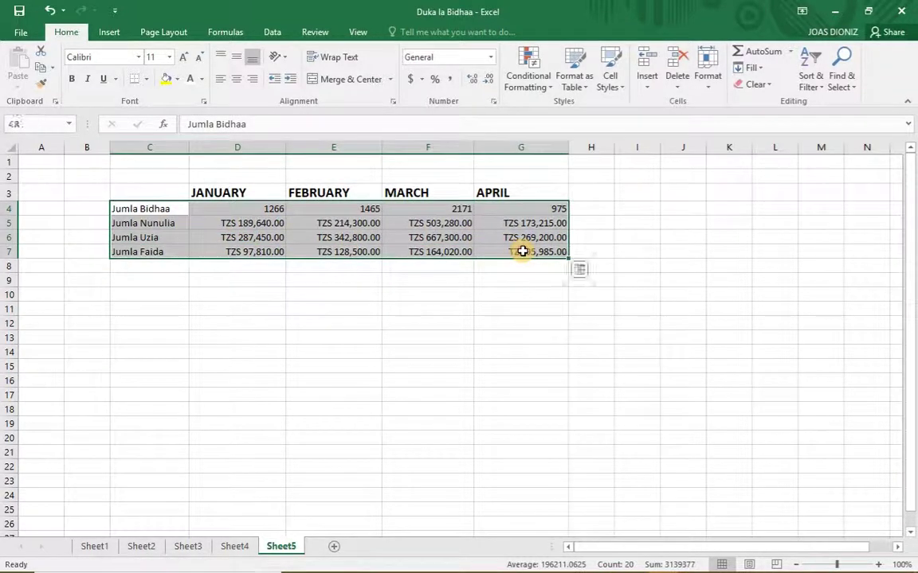
left_click(169, 59)
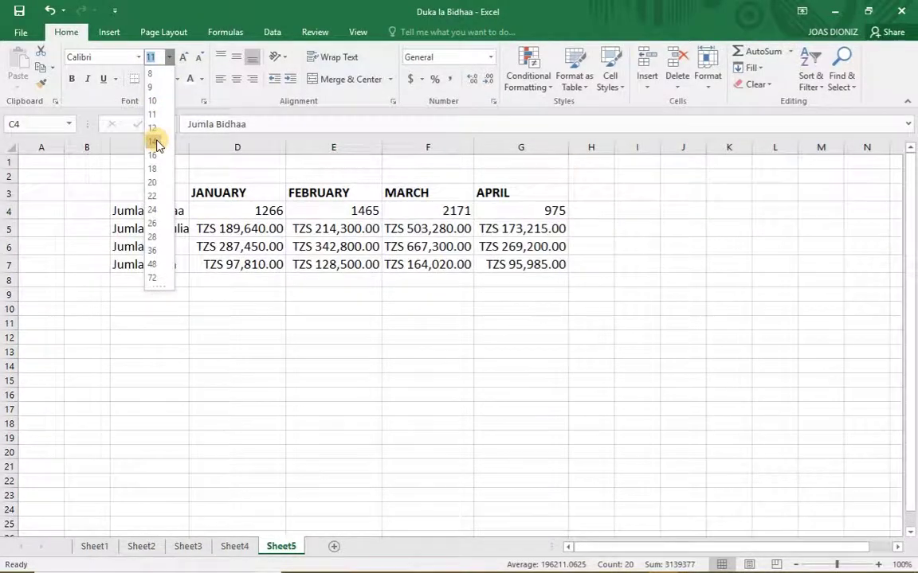
left_click(156, 128)
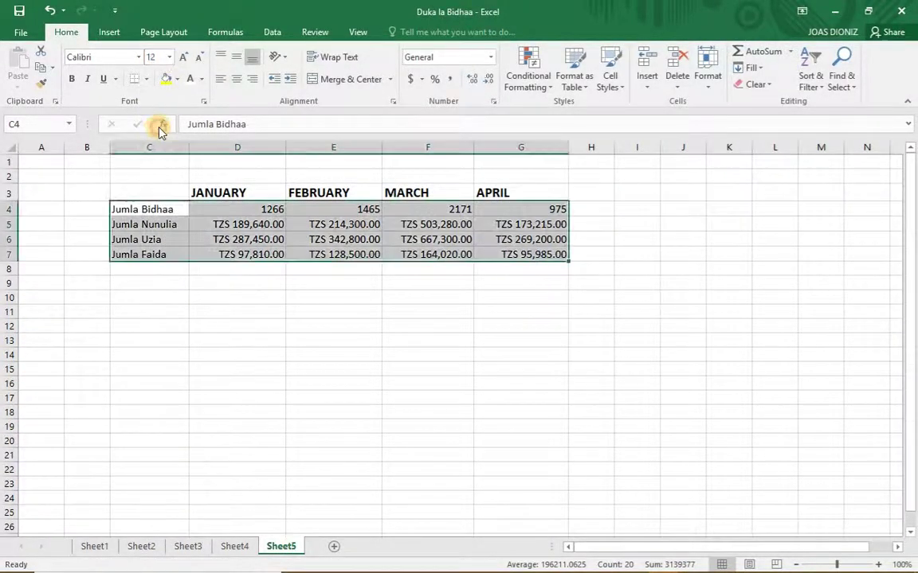
left_click(359, 340)
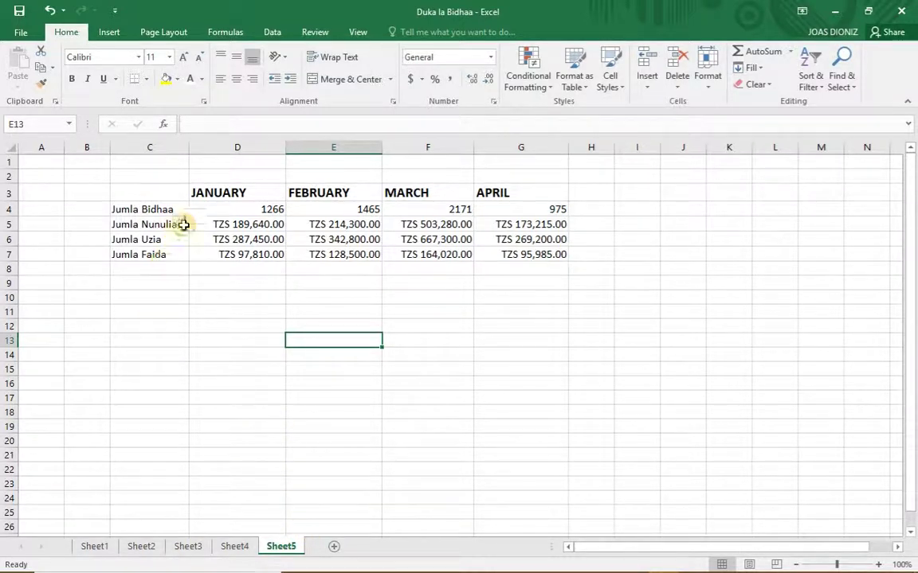
Step: Check the SUM formulas in D4, E4, F4, G4, D5 and D6, then view Sheet1 and Sheet2
left_click(239, 213)
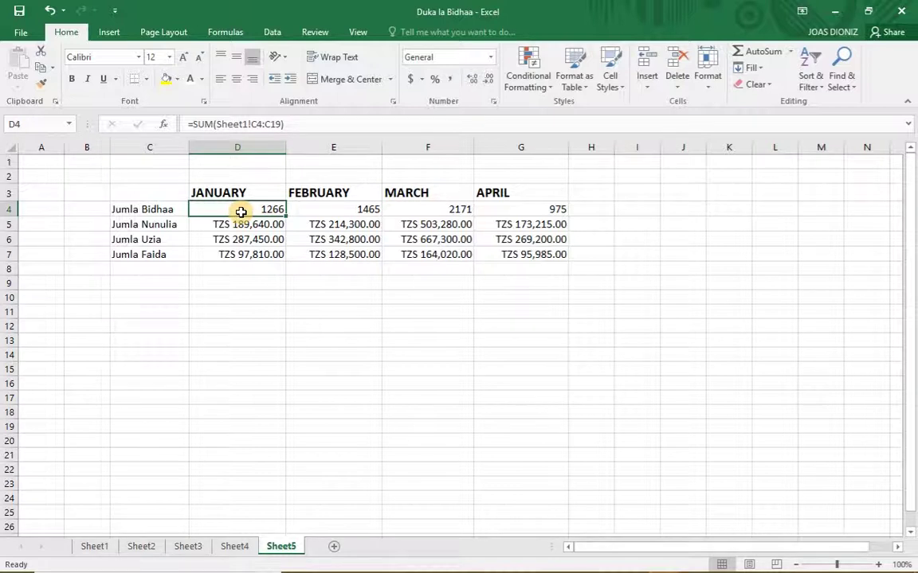
left_click(333, 209)
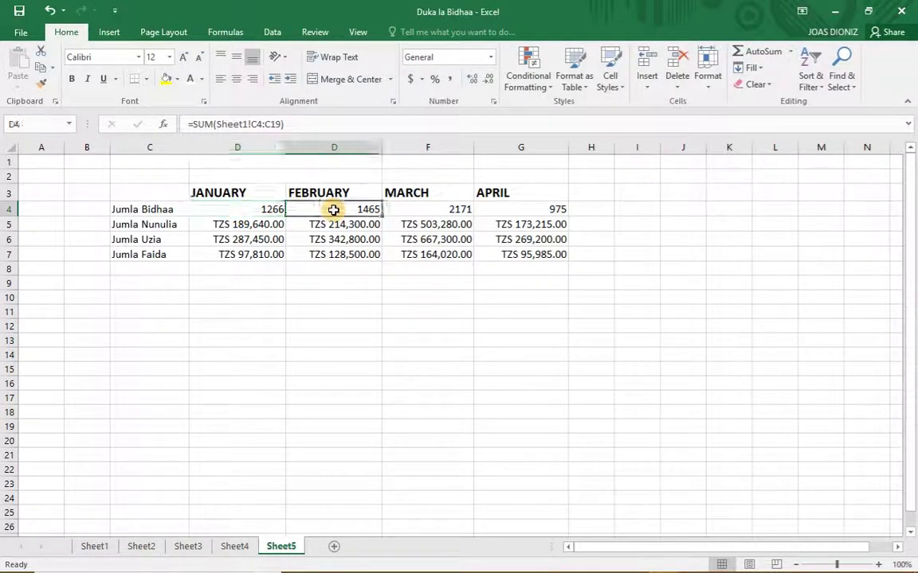
left_click(443, 213)
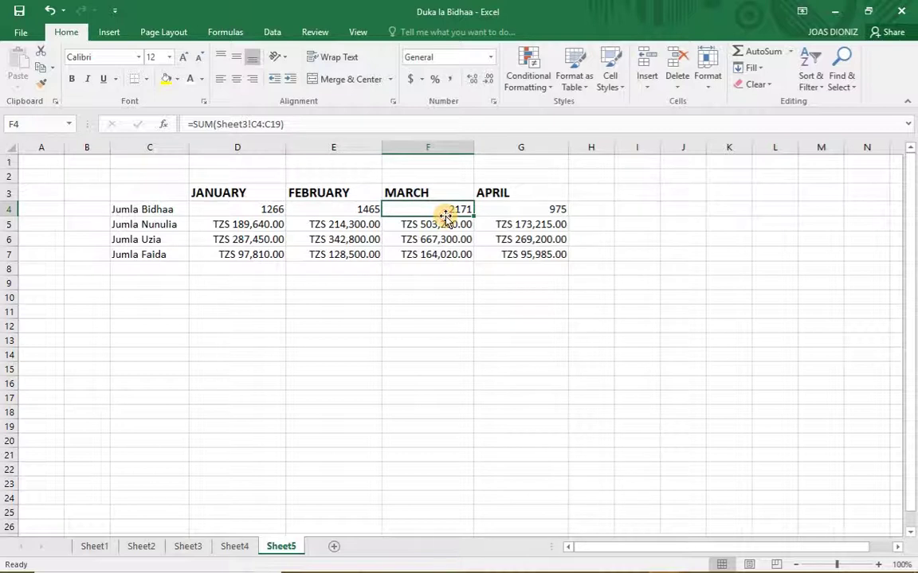
left_click(510, 212)
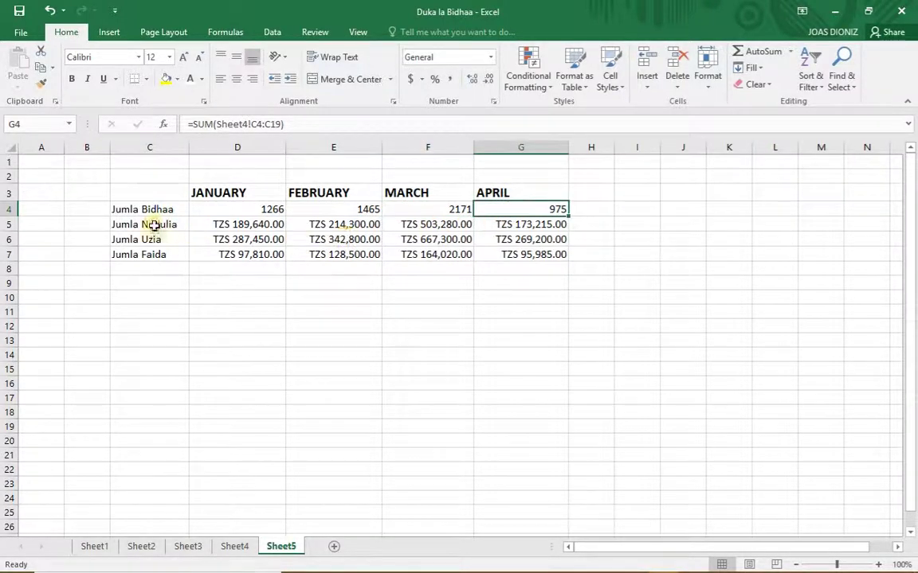
left_click(254, 227)
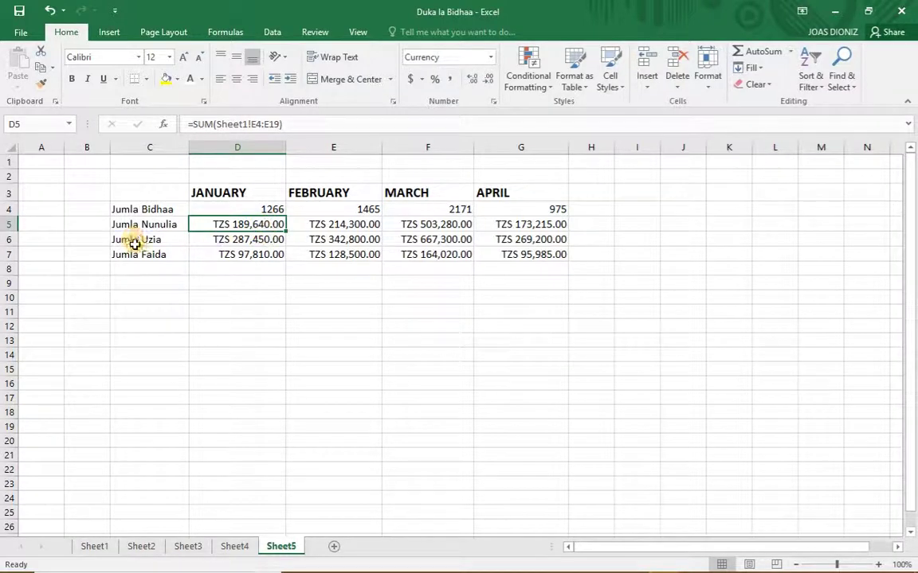
left_click(208, 242)
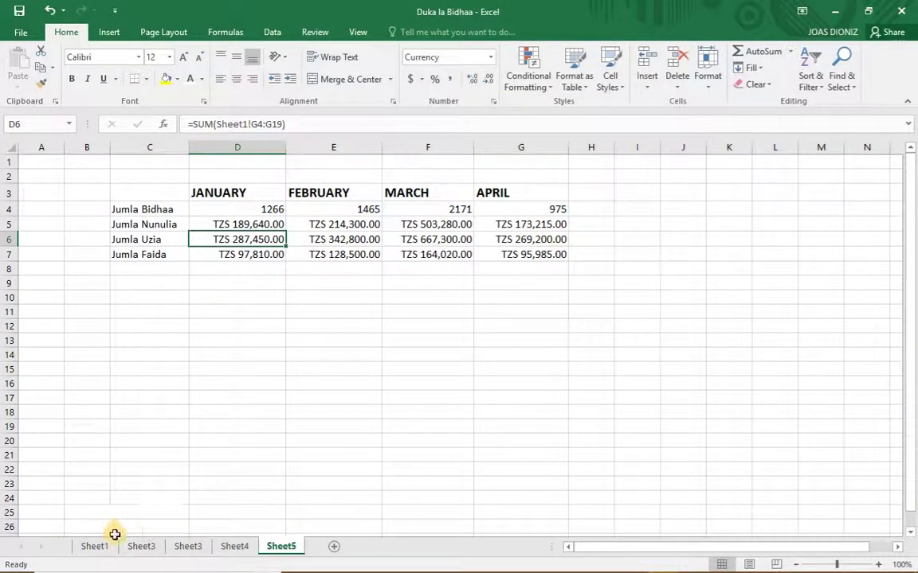
left_click(89, 547)
left_click(141, 546)
Step: Compare Sheet5's January totals and D4 formula with Sheet1, finishing on Sheet1
left_click(187, 547)
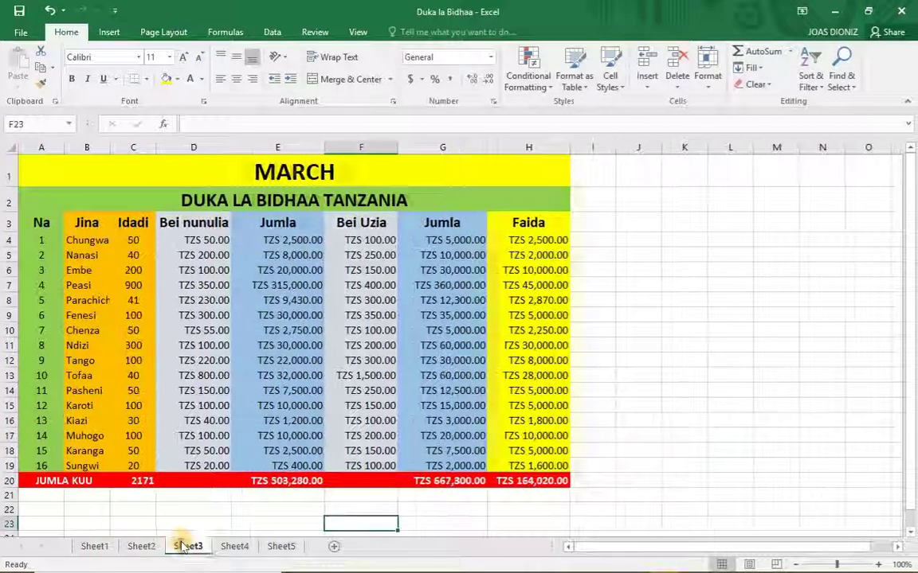
left_click(234, 547)
left_click(281, 546)
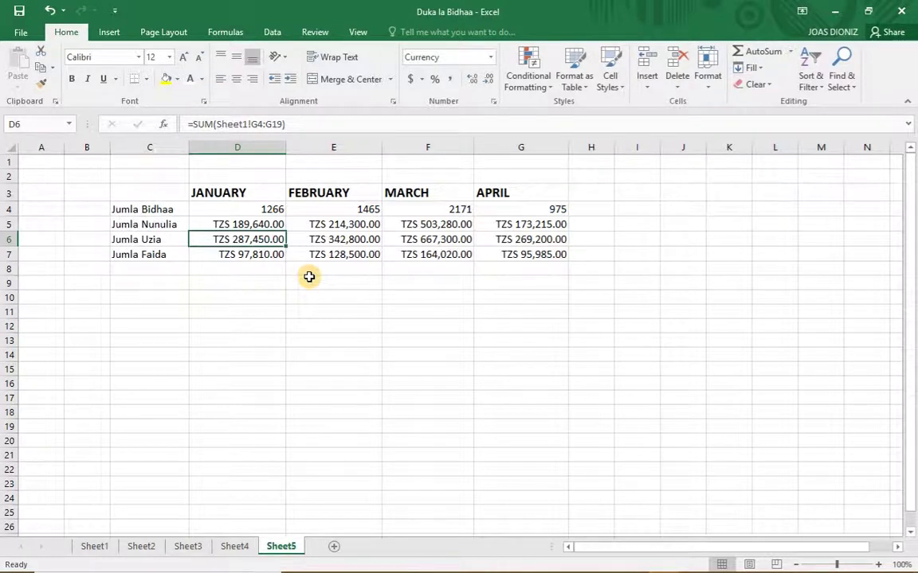
left_click(317, 328)
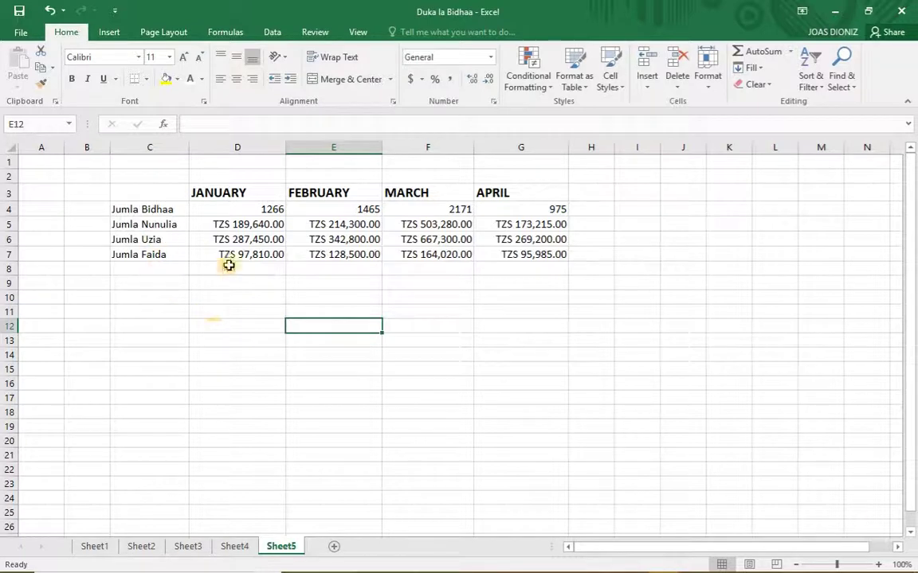
left_click(94, 547)
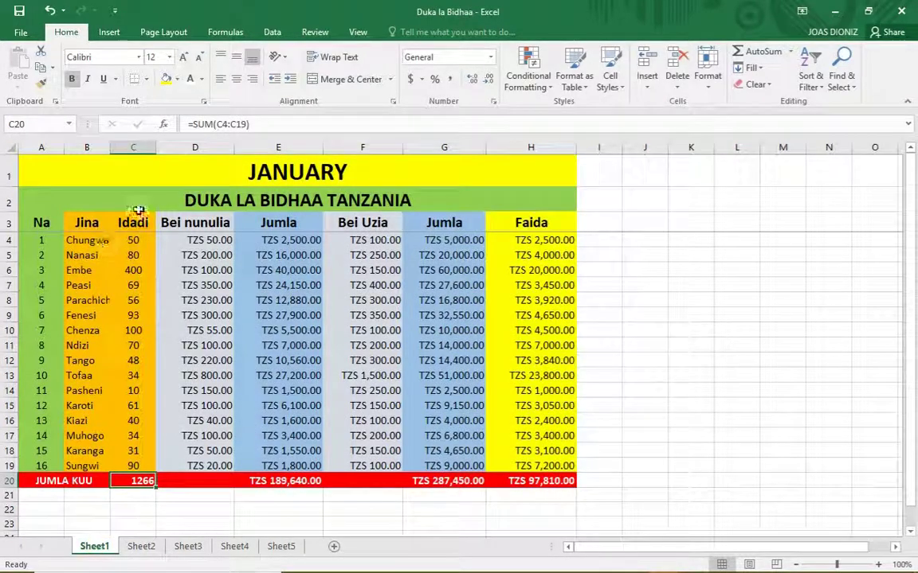
left_click(283, 548)
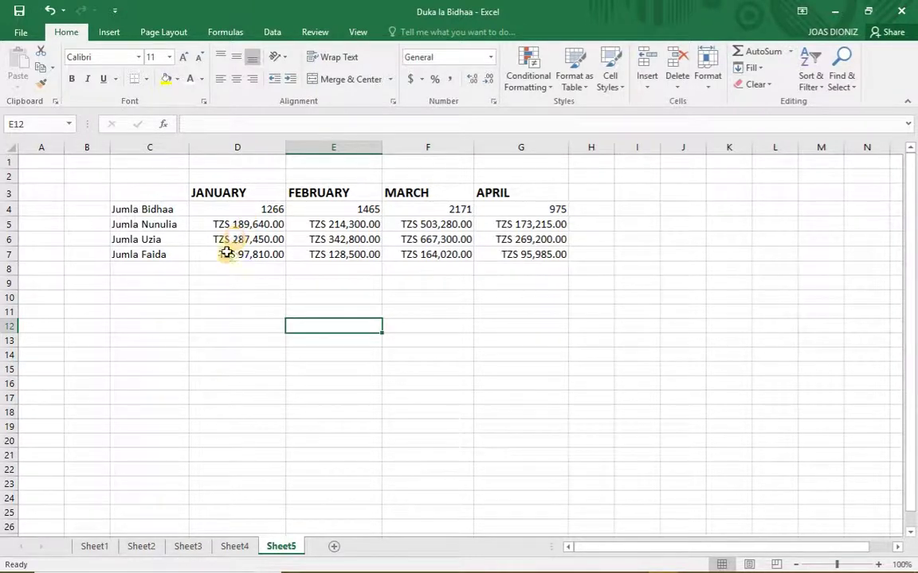
left_click(263, 207)
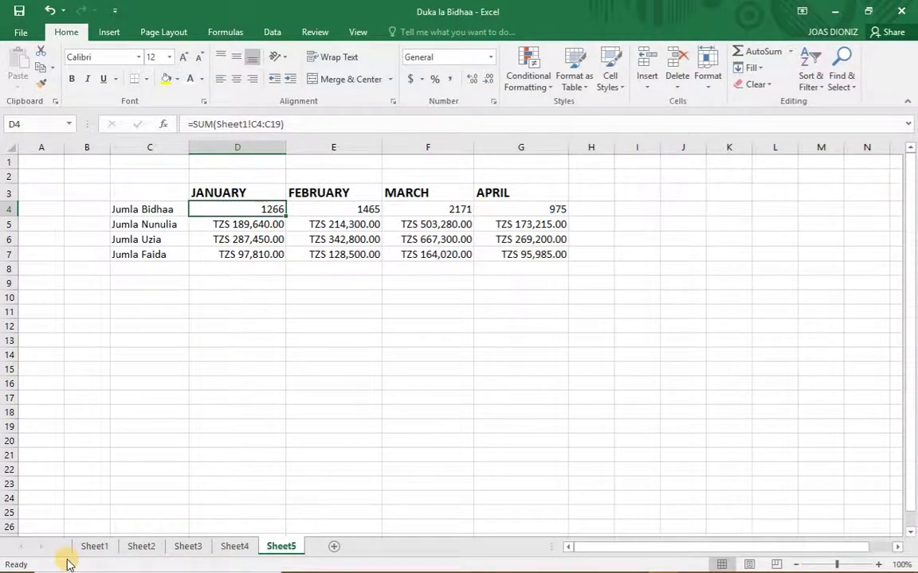
left_click(93, 548)
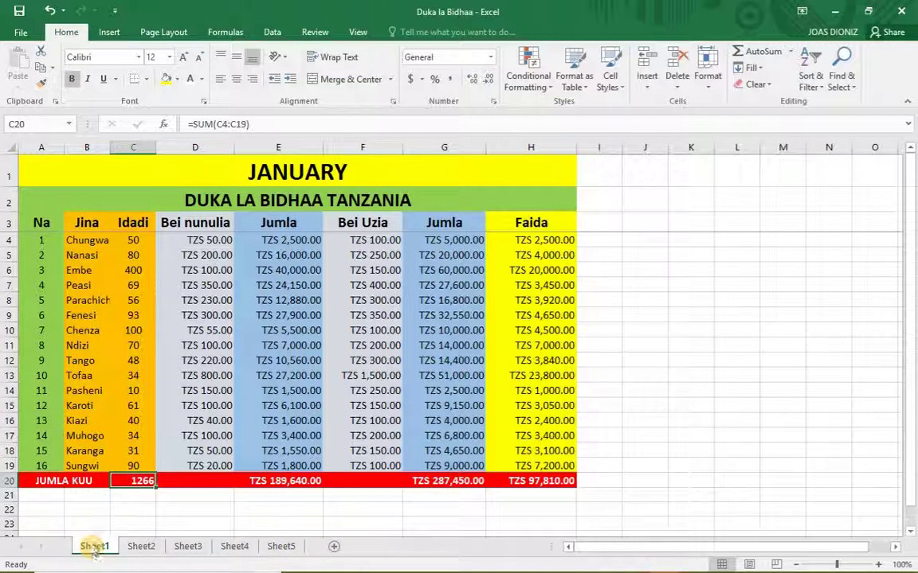
left_click(271, 547)
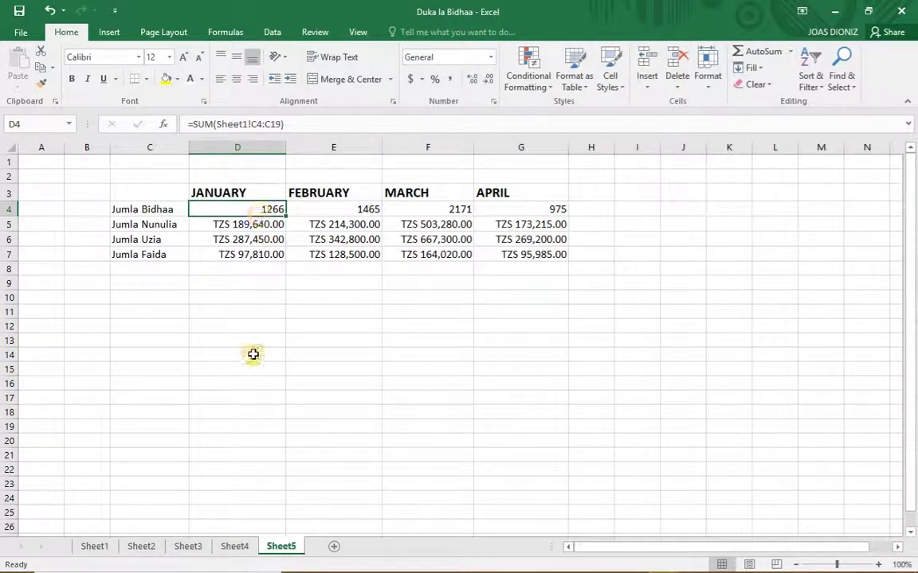
left_click(93, 547)
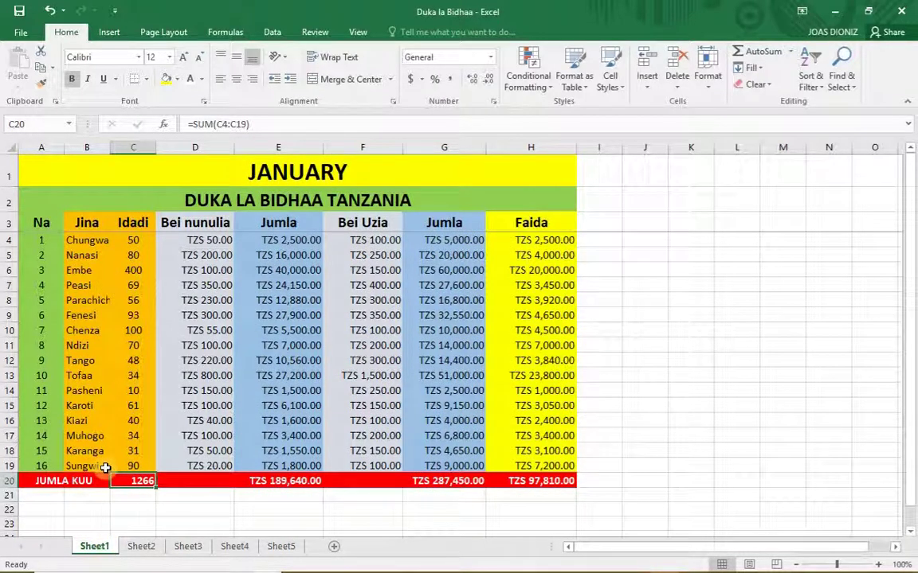
Step: Change Pasheni's January quantity in cell C14 on Sheet1 to 100
left_click(136, 392)
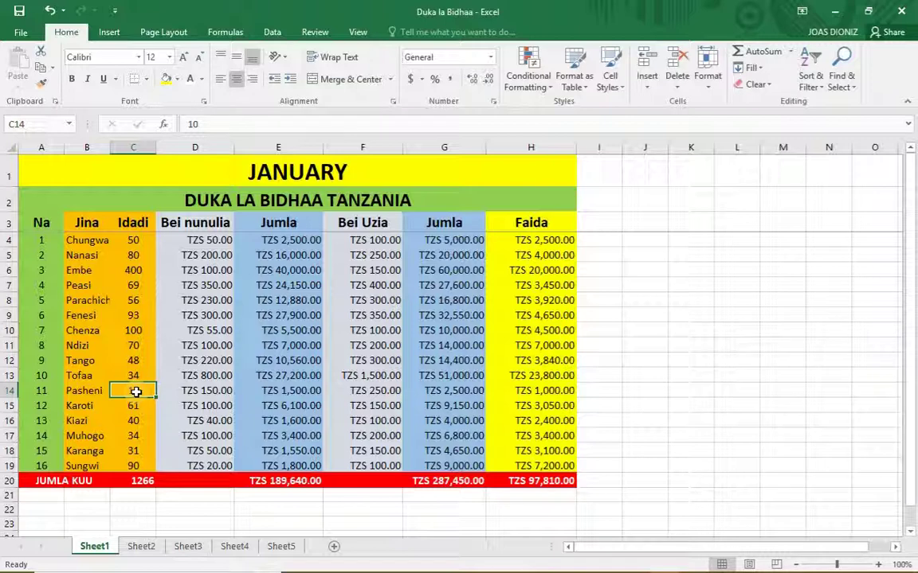
type("1")
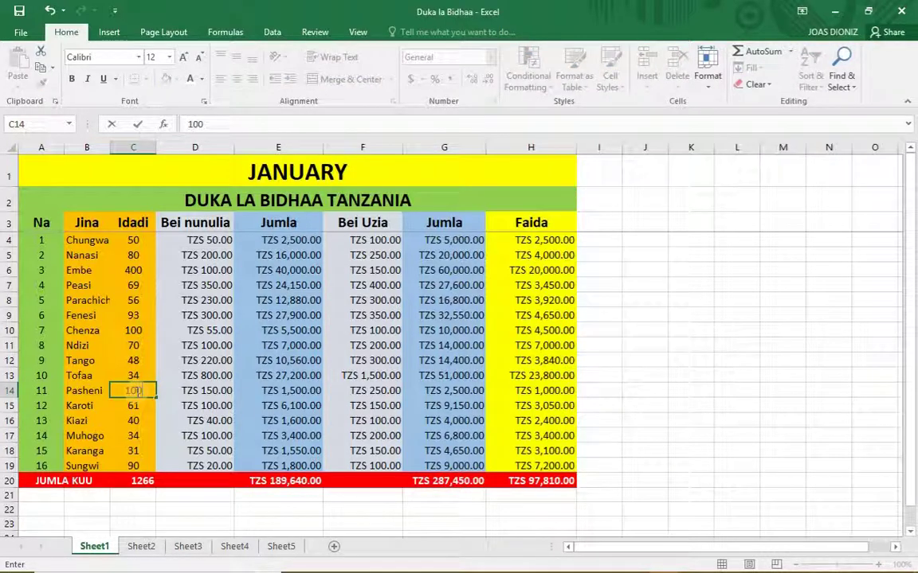
left_click(240, 508)
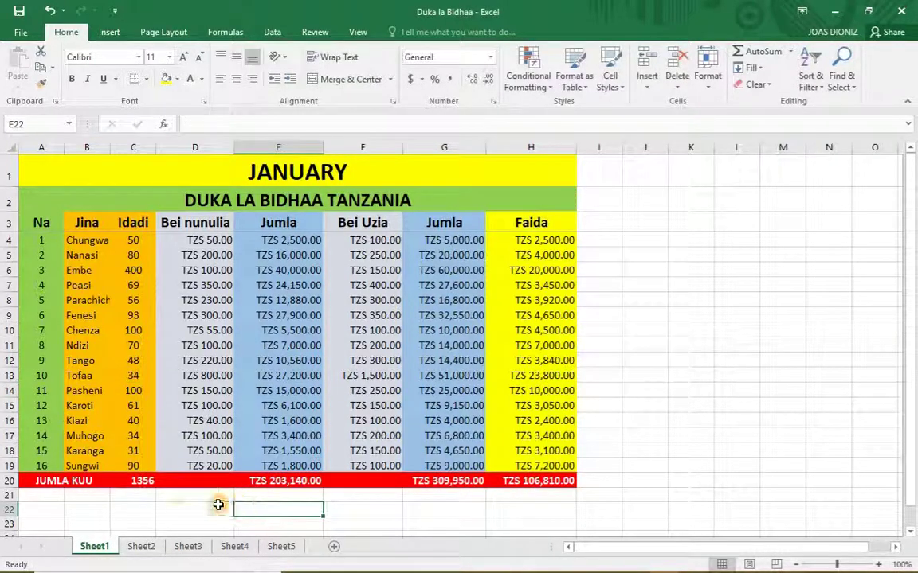
Step: Confirm Sheet5's January totals now show 1356, TZS 203,140.00, TZS 309,950.00 and TZS 106,810.00
left_click(290, 547)
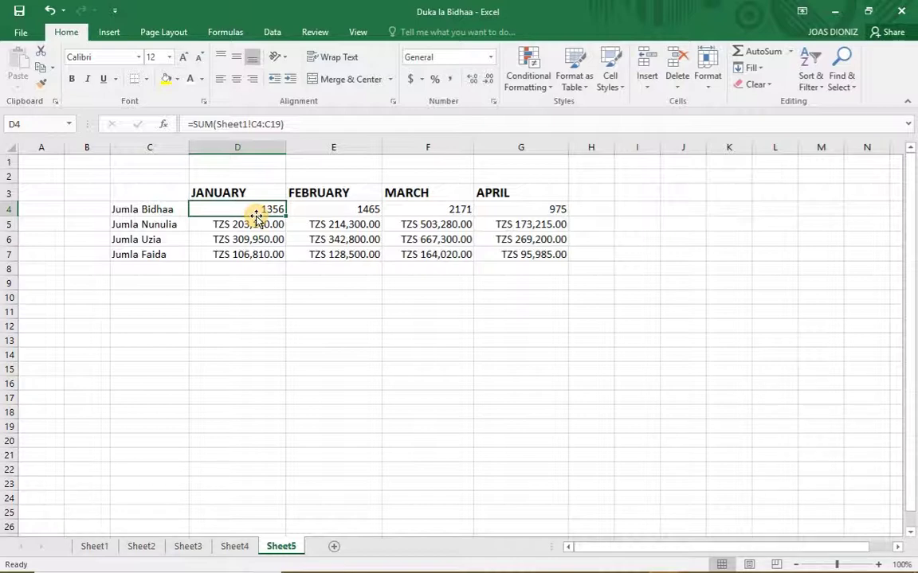
left_click(142, 547)
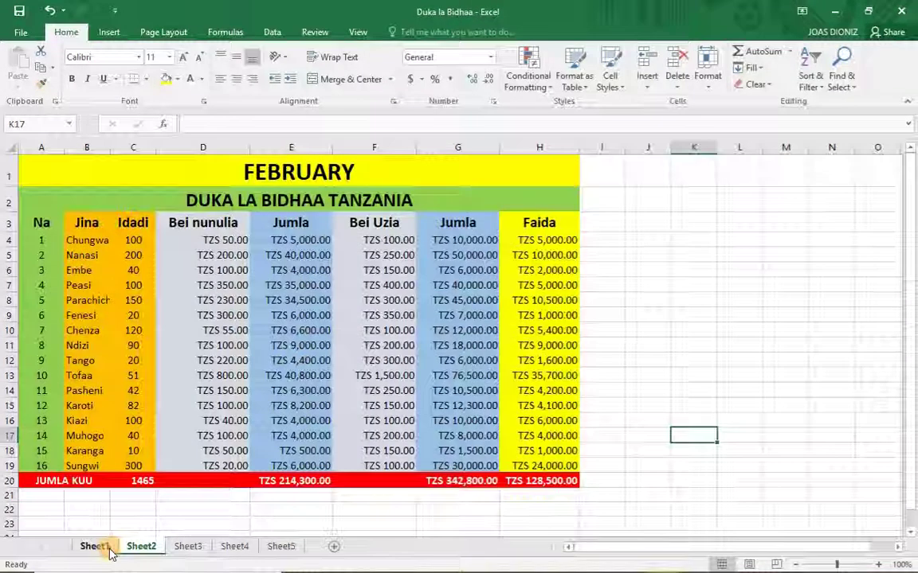
left_click(92, 547)
left_click(280, 547)
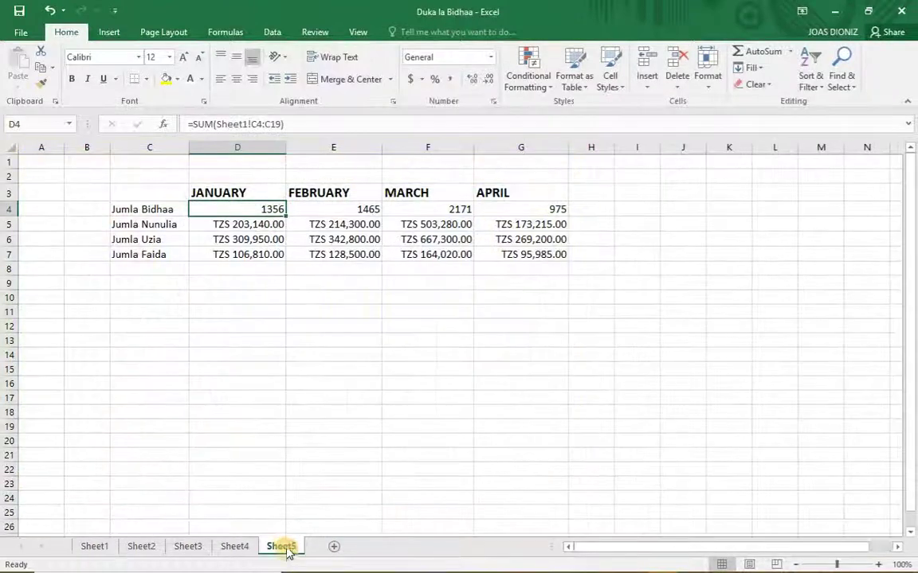